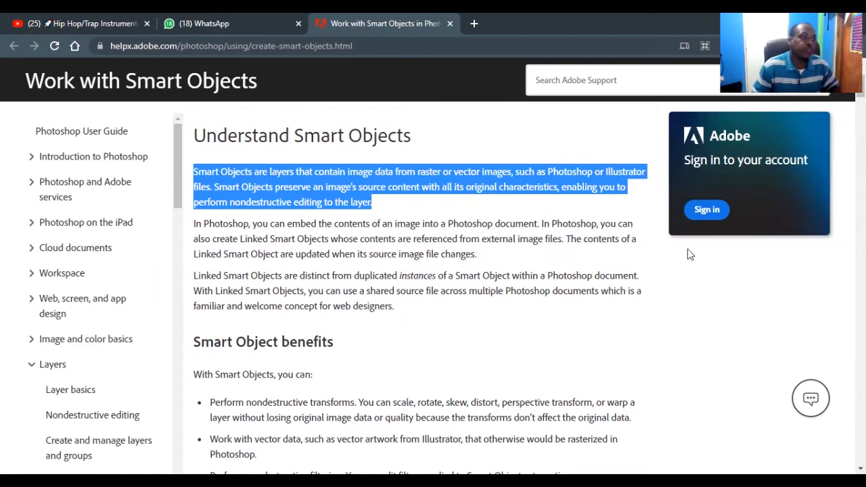
- Read the Understand Smart Objects paragraphs on embedded and linked Smart Objects, highlighting the passages under discussion
{"action": "left_click", "coordinate": [391, 211]}
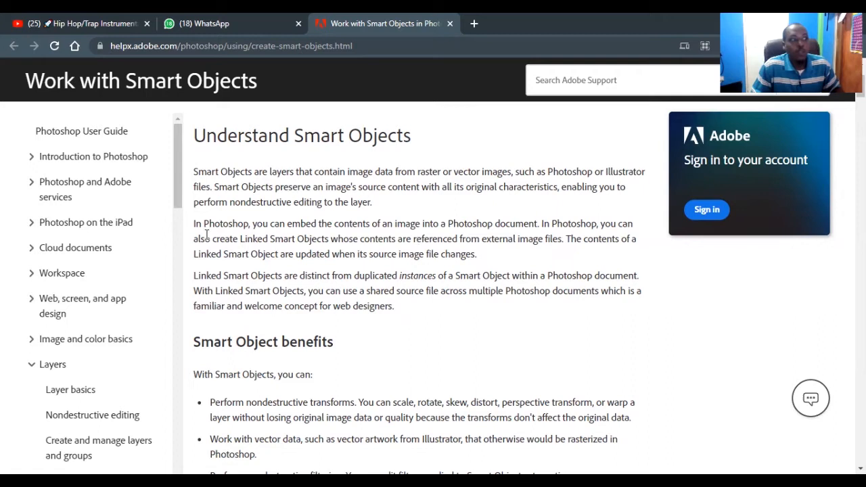
{"action": "left_click_drag", "start_coordinate": [195, 224], "coordinate": [526, 258]}
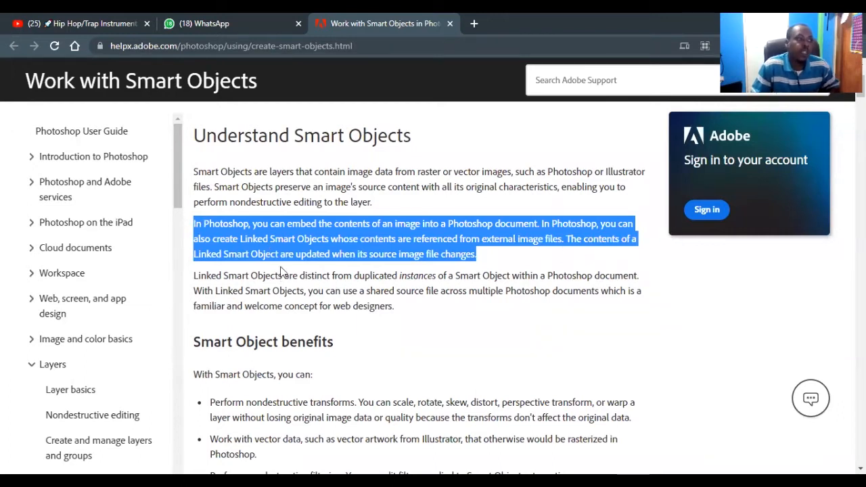
{"action": "left_click", "coordinate": [484, 252]}
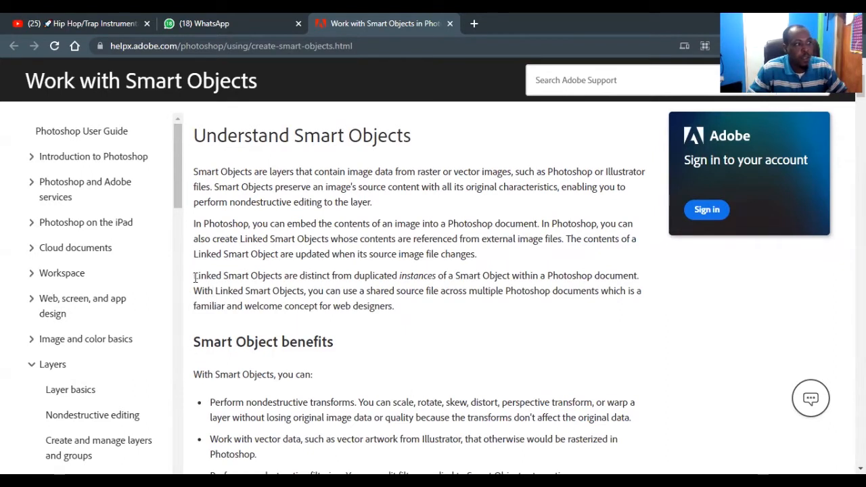
{"action": "left_click_drag", "start_coordinate": [193, 277], "coordinate": [414, 313]}
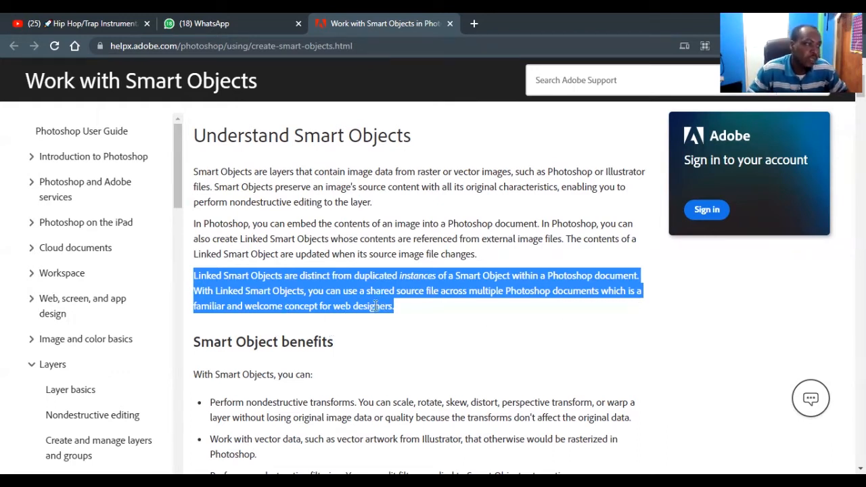
- Read the first Smart Object benefits, highlighting the points on nondestructive transforms and on working with vector data
{"action": "scroll", "coordinate": [352, 306], "scroll_direction": "down", "scroll_amount": 3}
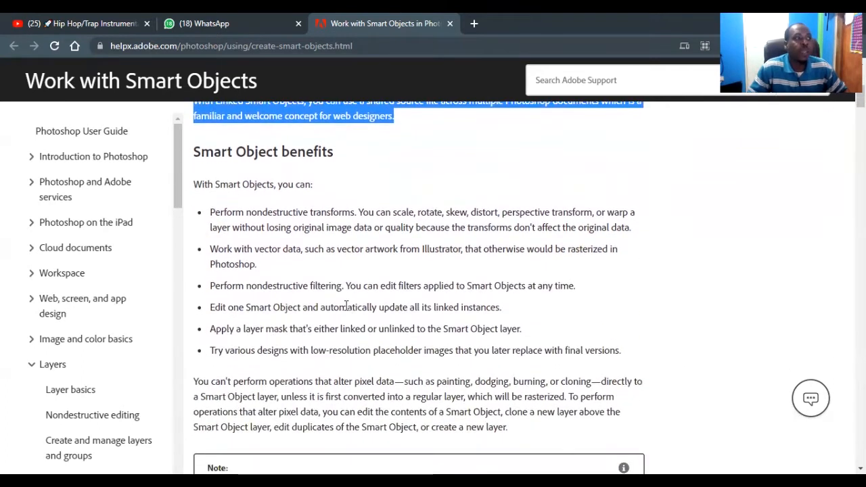
{"action": "scroll", "coordinate": [346, 306], "scroll_direction": "down", "scroll_amount": 1}
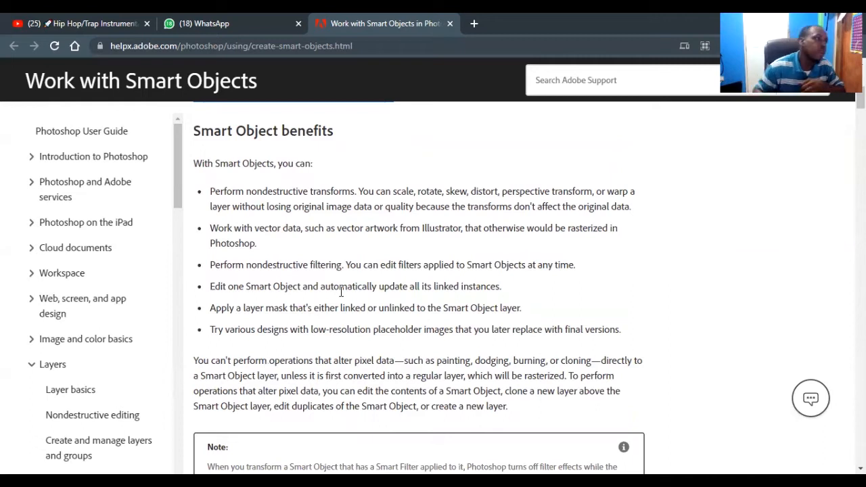
{"action": "scroll", "coordinate": [255, 204], "scroll_direction": "down", "scroll_amount": 1}
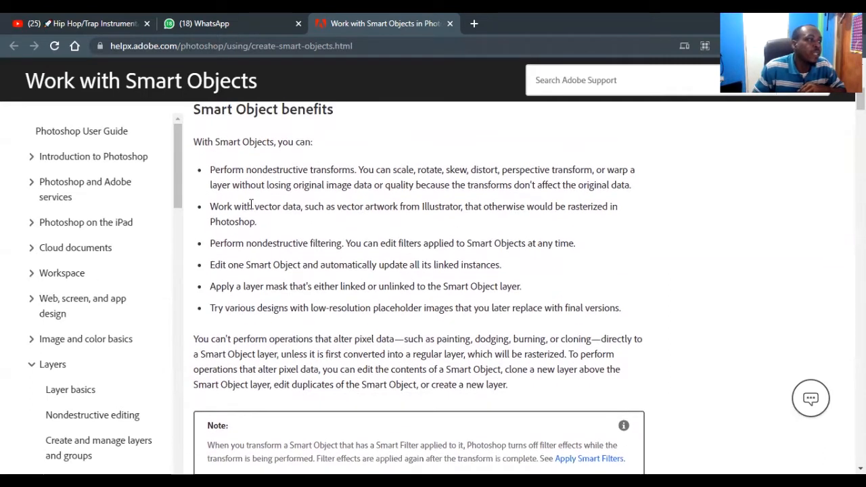
{"action": "left_click_drag", "start_coordinate": [210, 174], "coordinate": [330, 201]}
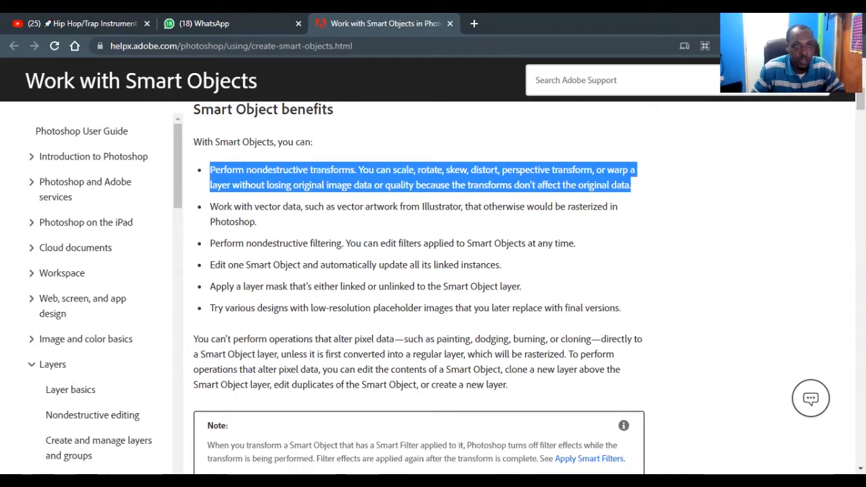
{"action": "key", "text": "alt+Tab"}
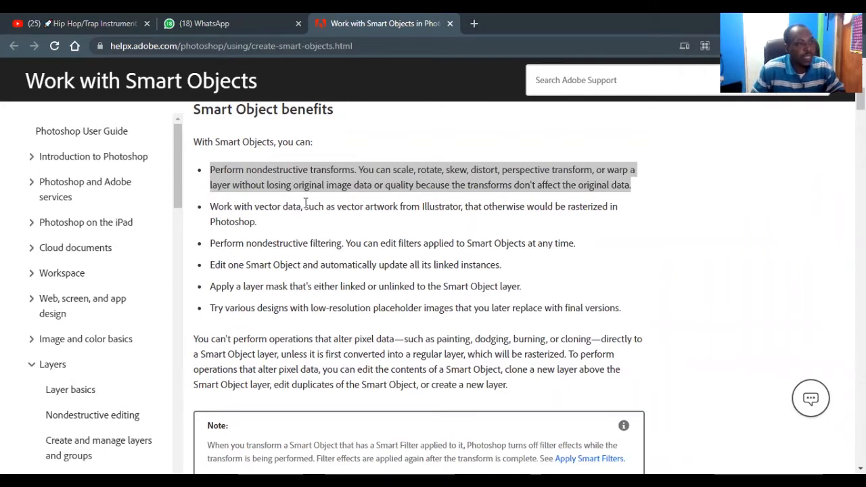
{"action": "left_click", "coordinate": [259, 220]}
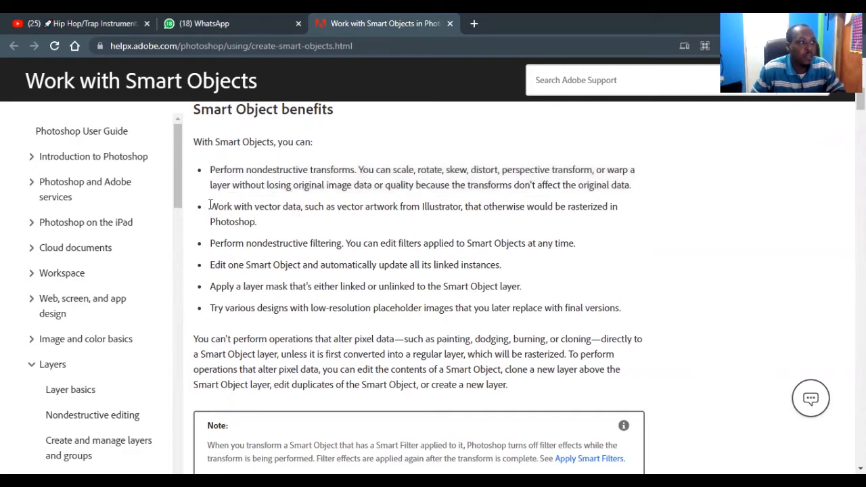
{"action": "left_click_drag", "start_coordinate": [210, 204], "coordinate": [257, 222]}
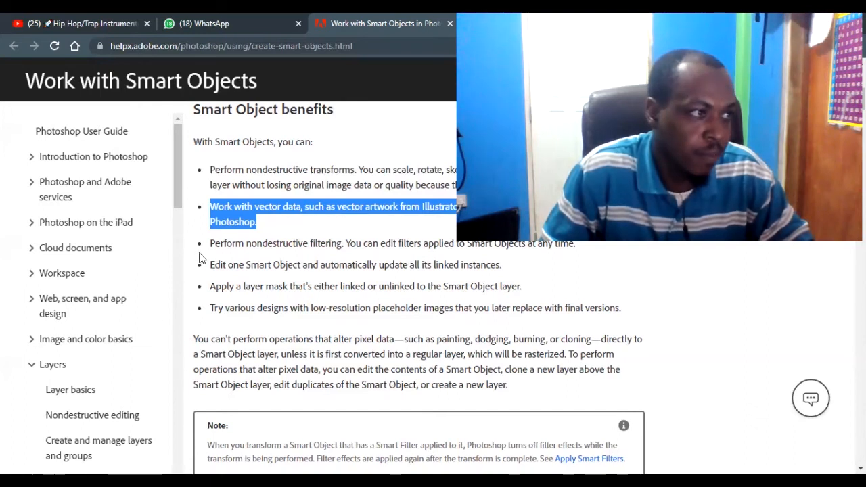
- Read the remaining Smart Object benefits, highlighting nondestructive filtering, updating linked instances, and low-resolution placeholder images
{"action": "left_click", "coordinate": [223, 252]}
{"action": "left_click_drag", "start_coordinate": [210, 244], "coordinate": [347, 255]}
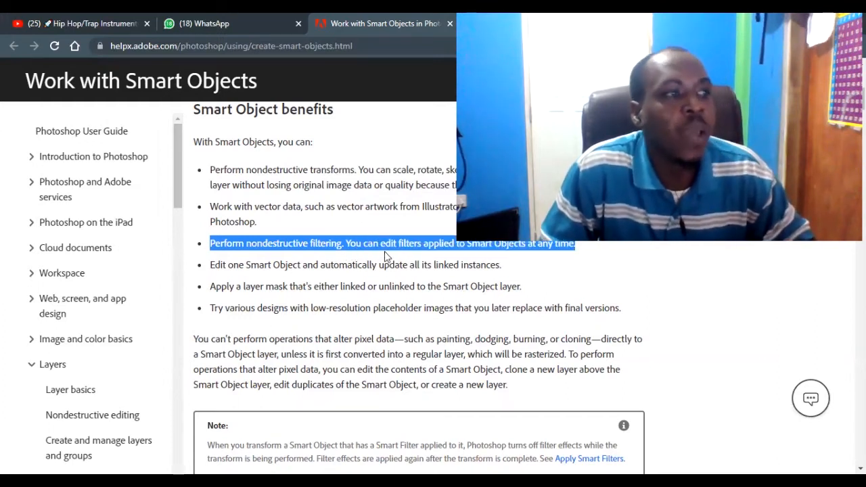
{"action": "left_click_drag", "start_coordinate": [410, 255], "coordinate": [587, 257]}
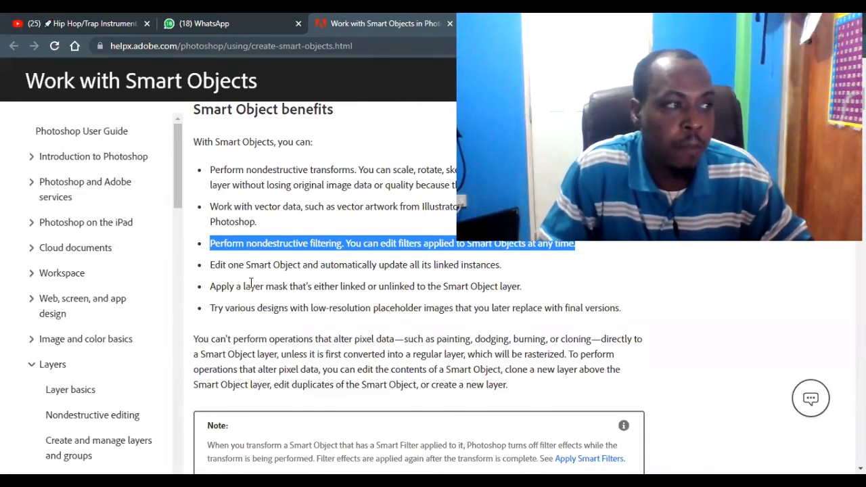
{"action": "left_click_drag", "start_coordinate": [212, 265], "coordinate": [515, 266]}
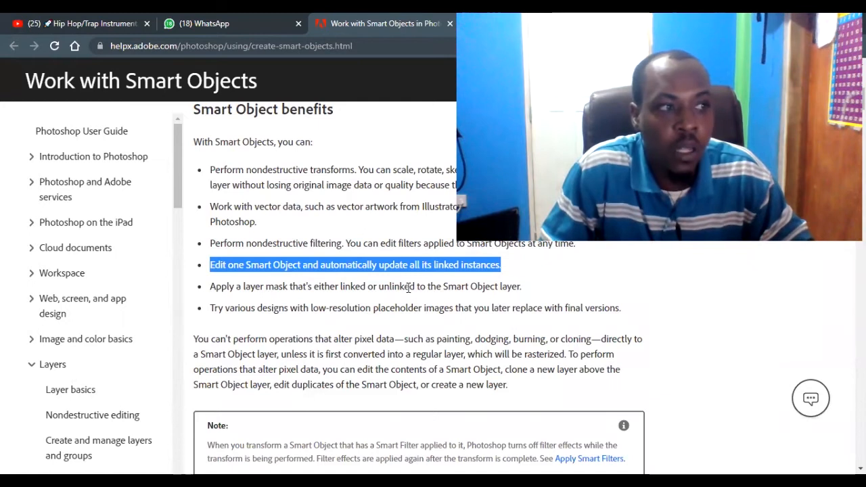
{"action": "left_click", "coordinate": [531, 286]}
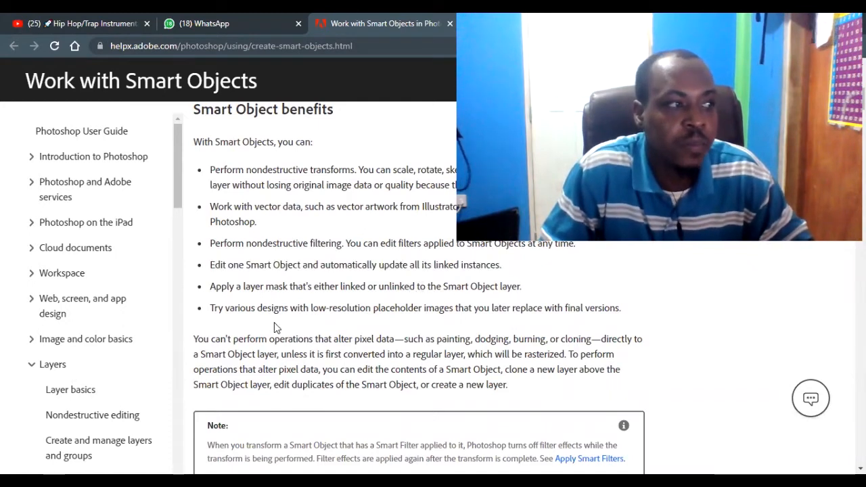
{"action": "left_click_drag", "start_coordinate": [207, 308], "coordinate": [627, 312]}
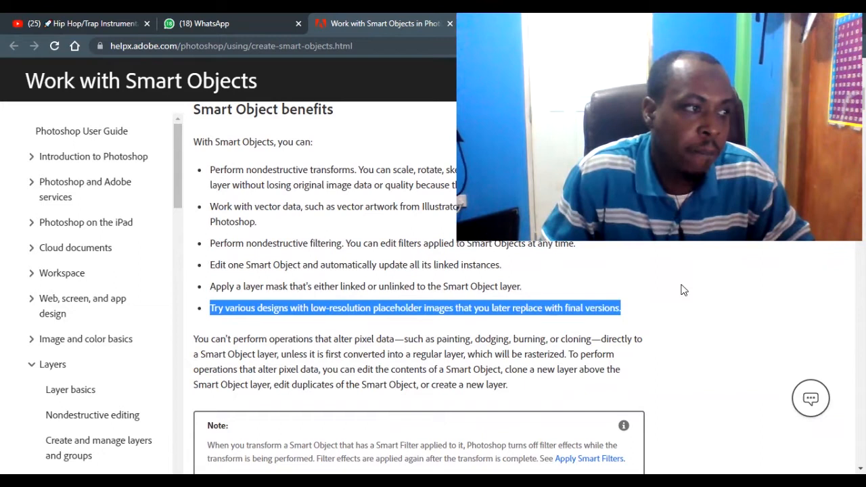
- Read the paragraph on operations that alter pixel data and examine the example Layers panel images below it
{"action": "left_click", "coordinate": [164, 304]}
{"action": "left_click_drag", "start_coordinate": [192, 340], "coordinate": [518, 395]}
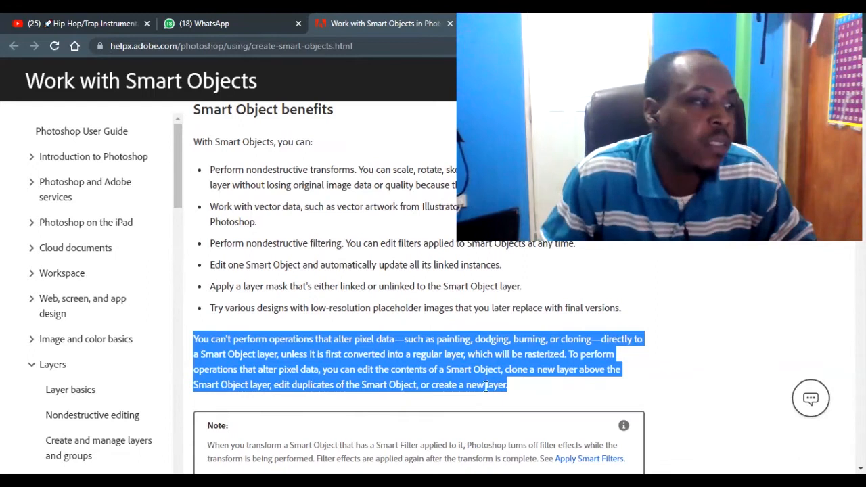
{"action": "scroll", "coordinate": [453, 379], "scroll_direction": "down", "scroll_amount": 5}
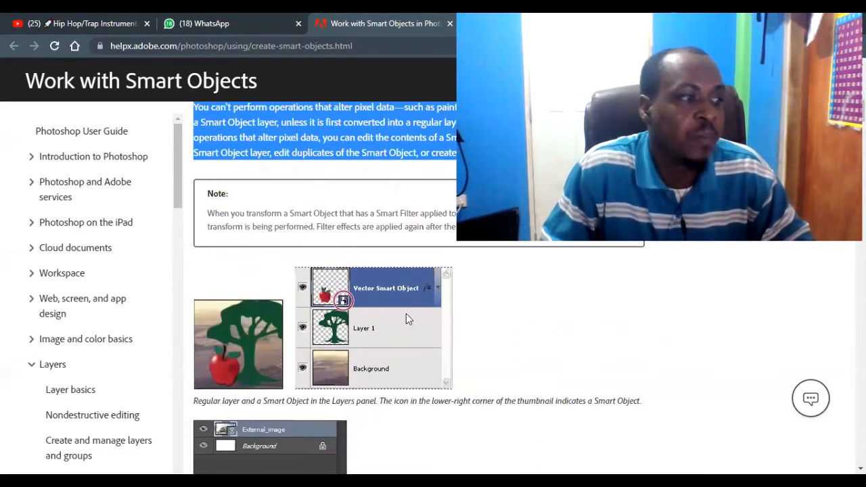
{"action": "scroll", "coordinate": [329, 243], "scroll_direction": "down", "scroll_amount": 1}
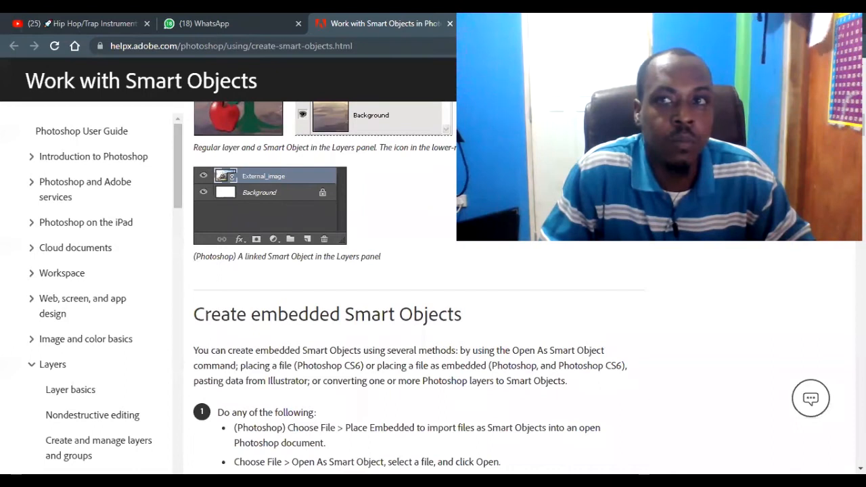
- Switch to Photoshop and move the "Smart Object" title text to the top of the page, centred horizontally
{"action": "key", "text": "alt+Tab"}
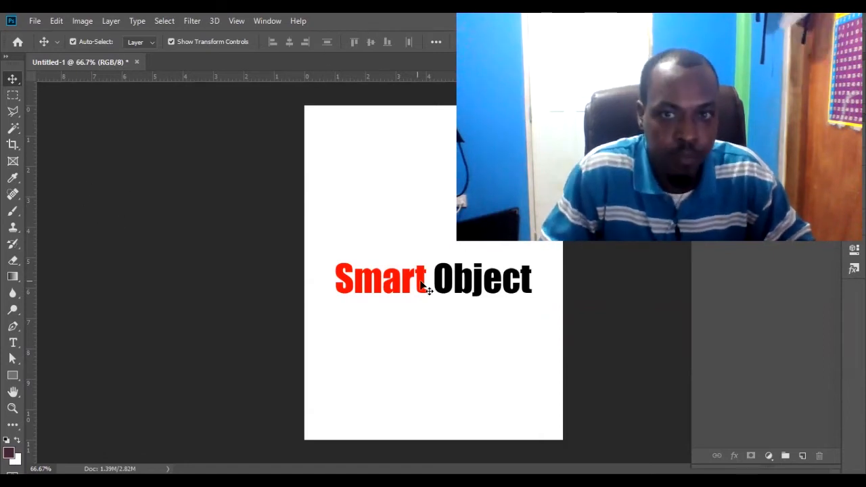
{"action": "left_click", "coordinate": [463, 288]}
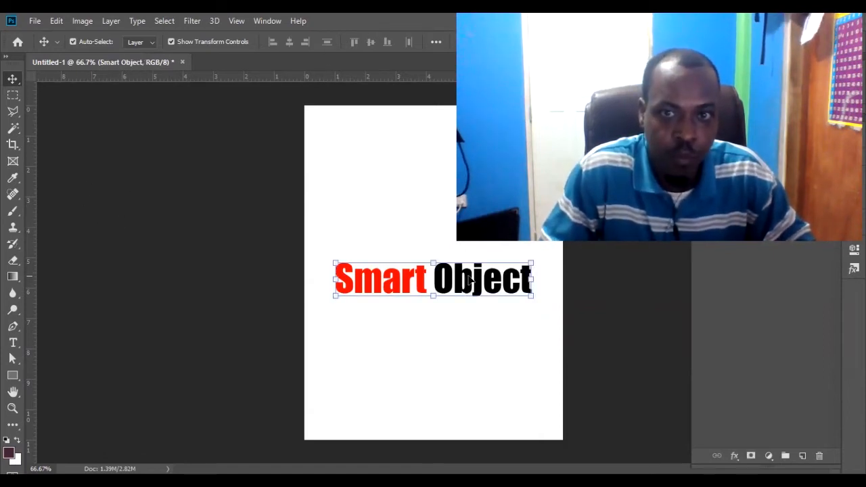
{"action": "left_click", "coordinate": [468, 272]}
{"action": "left_click_drag", "start_coordinate": [468, 273], "coordinate": [462, 128]}
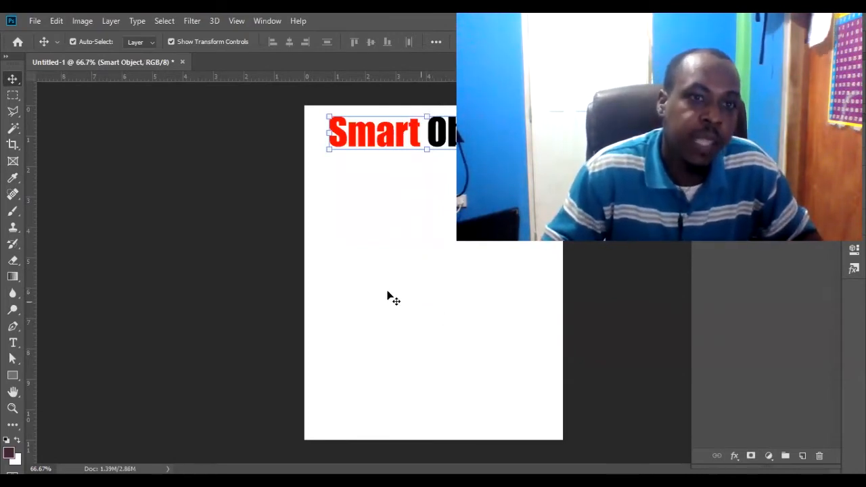
{"action": "left_click_drag", "start_coordinate": [451, 135], "coordinate": [461, 134]}
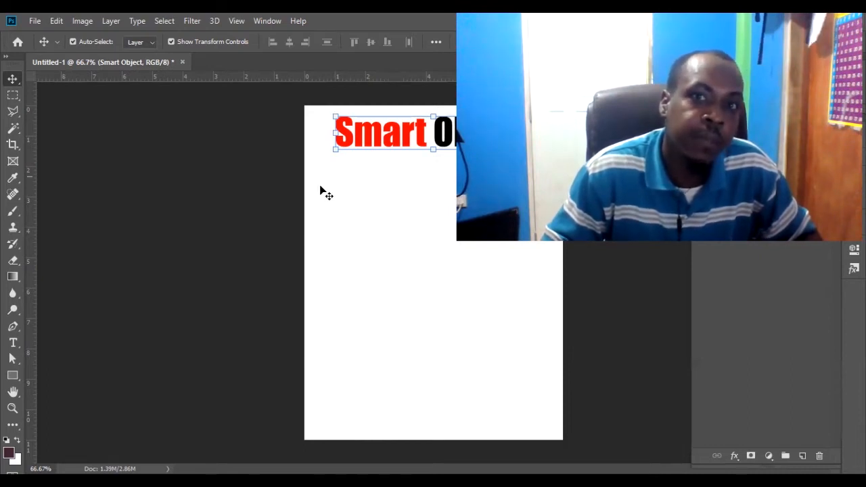
- Add a "Lorem Ipsum" text layer below the title and scale it up proportionally to about 1586%
{"action": "left_click", "coordinate": [13, 343]}
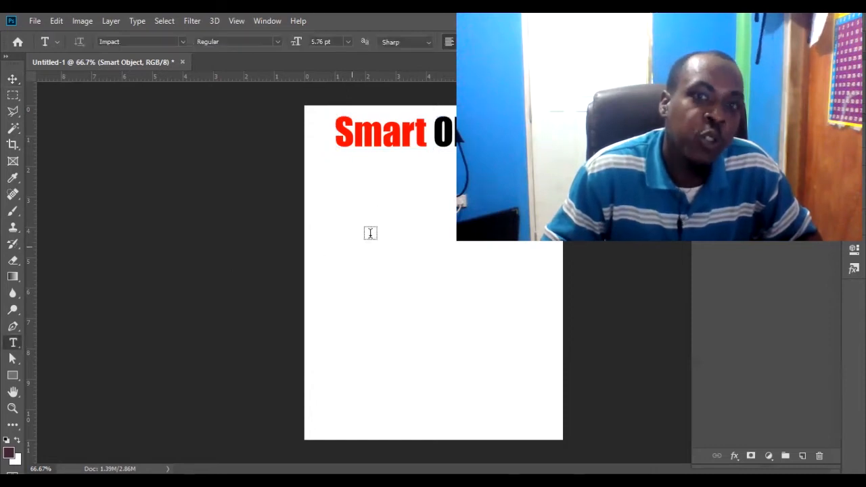
{"action": "left_click", "coordinate": [342, 208]}
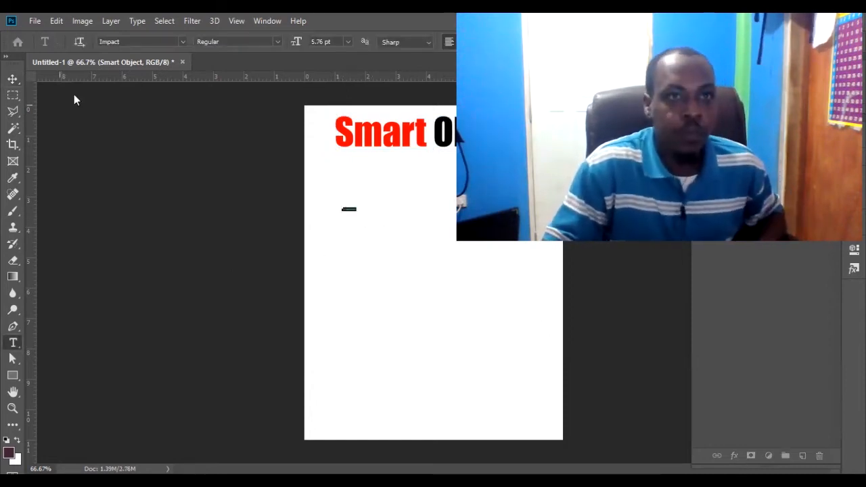
{"action": "left_click", "coordinate": [13, 79]}
{"action": "left_click_drag", "start_coordinate": [352, 211], "coordinate": [390, 272]}
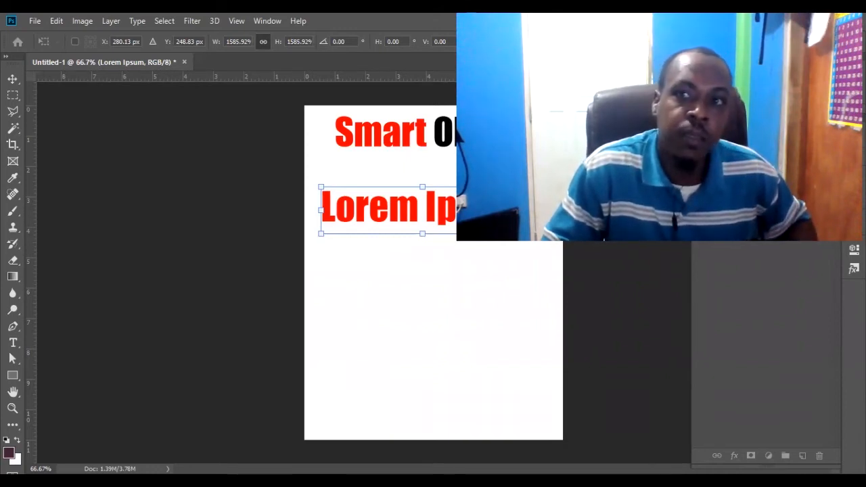
{"action": "key", "text": "Return"}
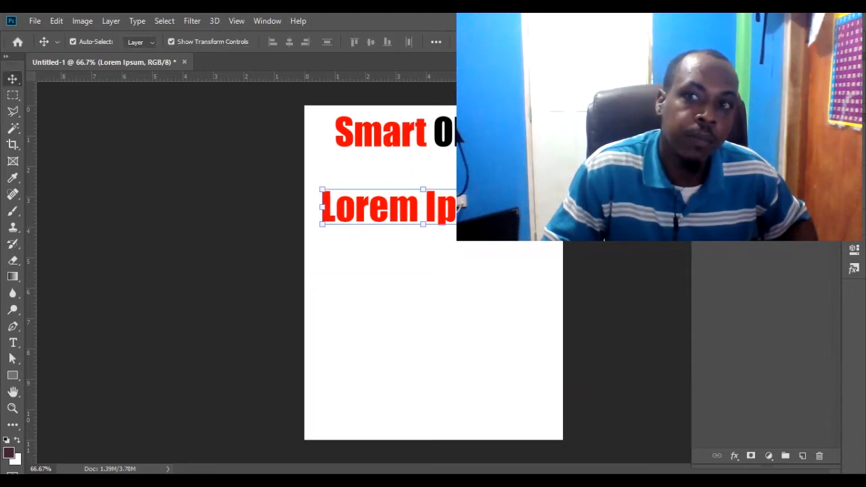
- Convert the "Lorem Ipsum" text layer to a Smart Object
{"action": "right_click", "coordinate": [747, 159]}
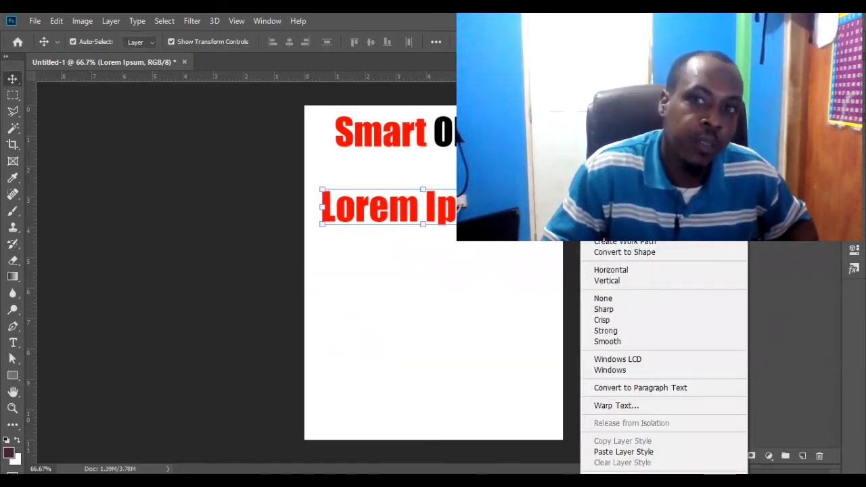
{"action": "left_click", "coordinate": [632, 130]}
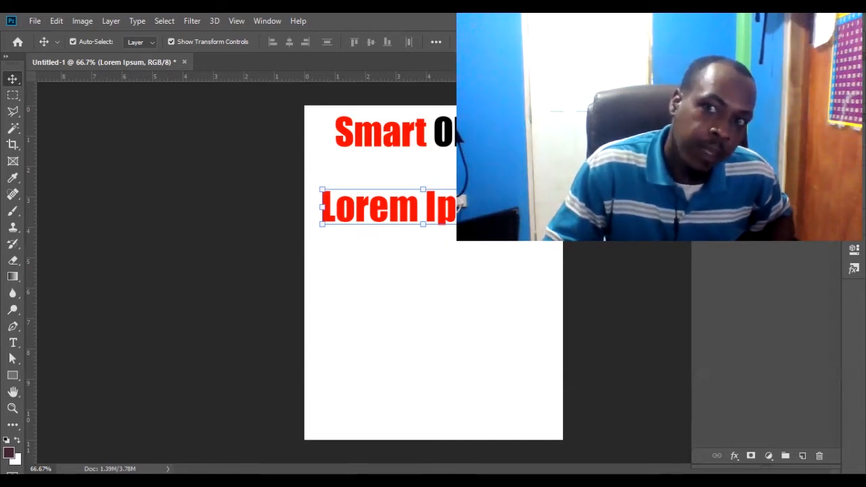
{"action": "right_click", "coordinate": [757, 177]}
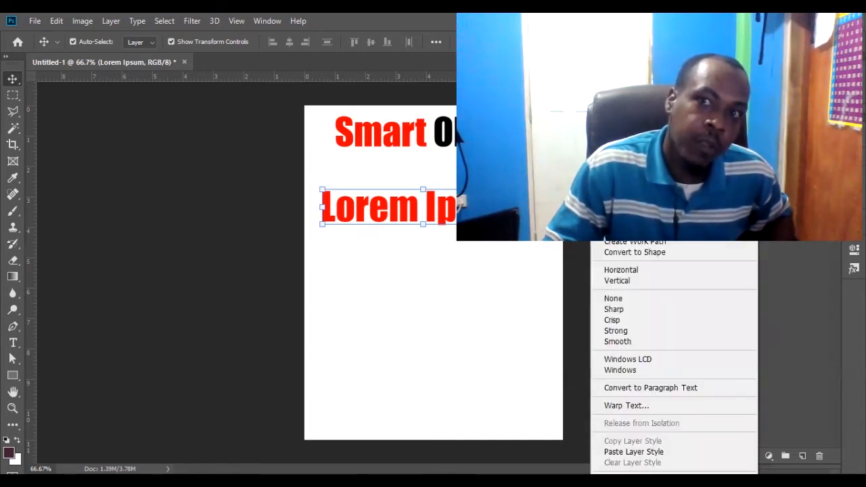
{"action": "left_click", "coordinate": [649, 132]}
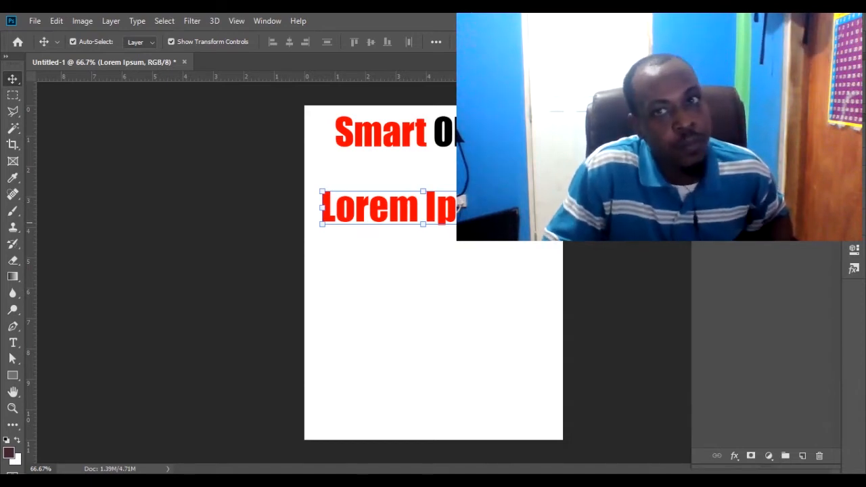
- Move the "Lorem Ipsum" layer slightly down the page, then delete it
{"action": "left_click_drag", "start_coordinate": [490, 216], "coordinate": [490, 231]}
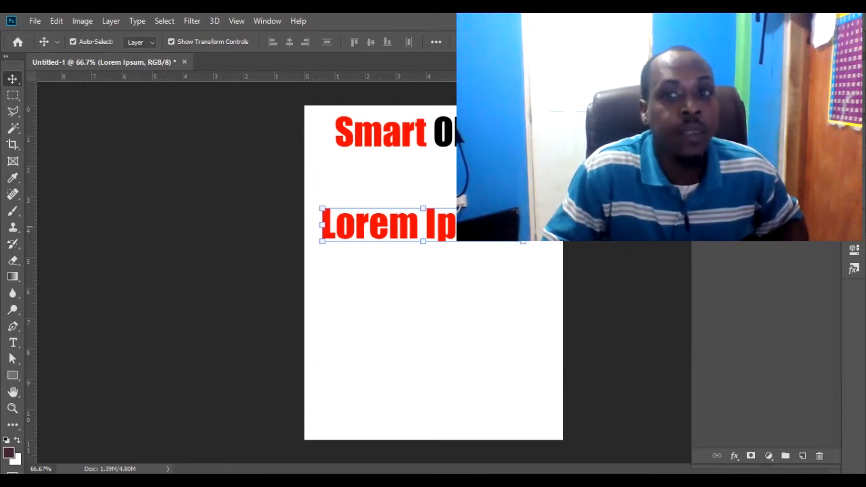
{"action": "key", "text": "Delete"}
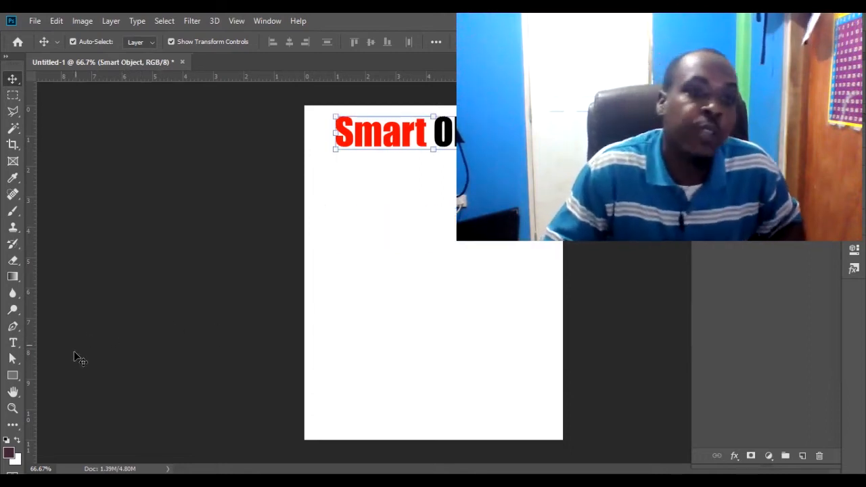
- Draw a dark purple rectangle shape about 121 × 137 px below the title, near the left side of the page
{"action": "left_click", "coordinate": [13, 376]}
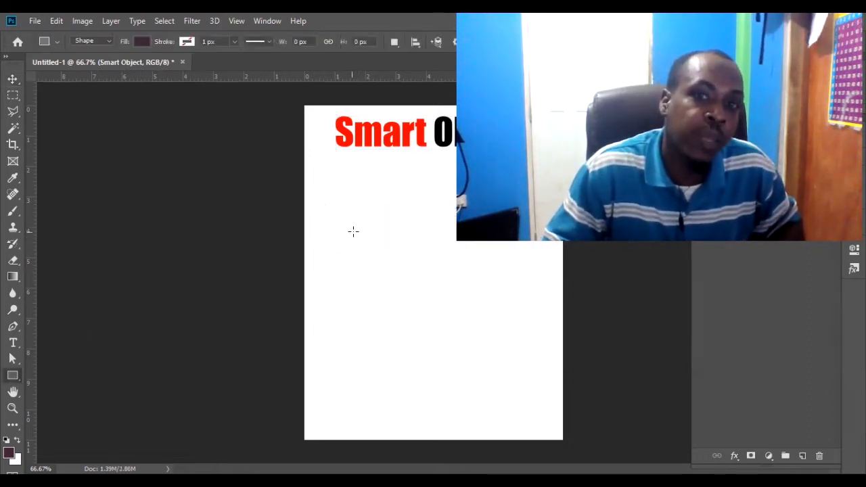
{"action": "left_click_drag", "start_coordinate": [401, 288], "coordinate": [351, 232]}
{"action": "left_click", "coordinate": [6, 380]}
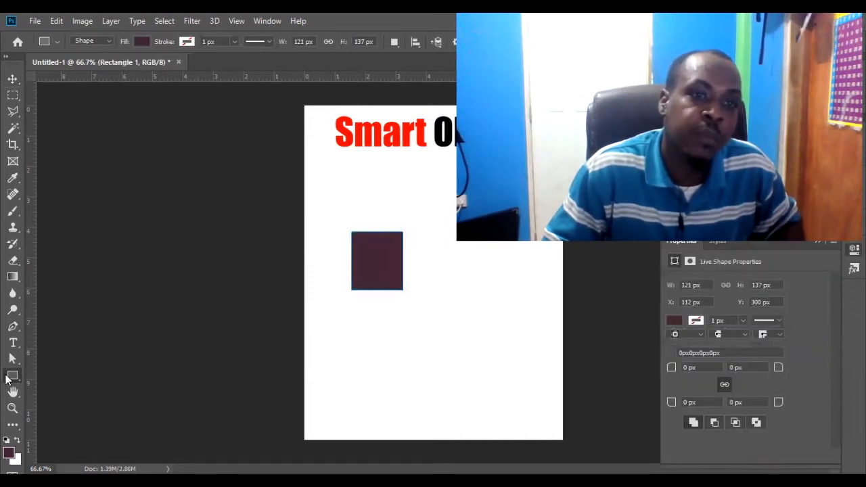
- Draw an ellipse about 168 × 155 px beside the purple rectangle and fill it with red
{"action": "right_click", "coordinate": [6, 379]}
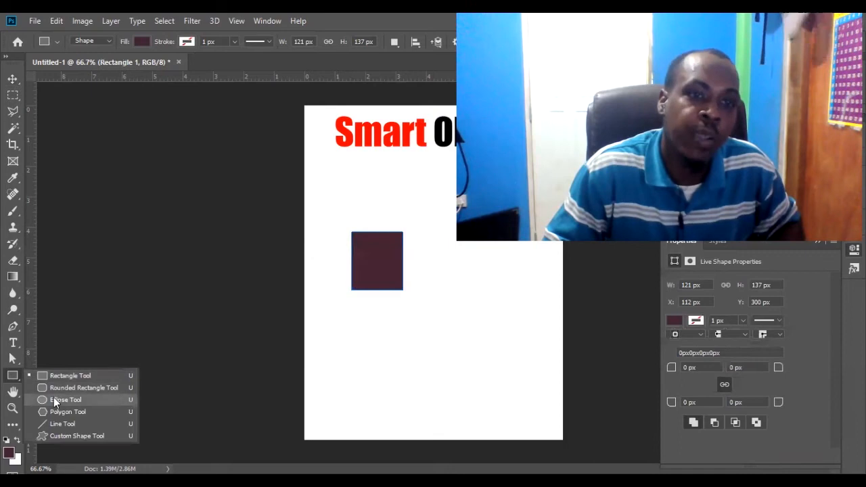
{"action": "left_click", "coordinate": [53, 398]}
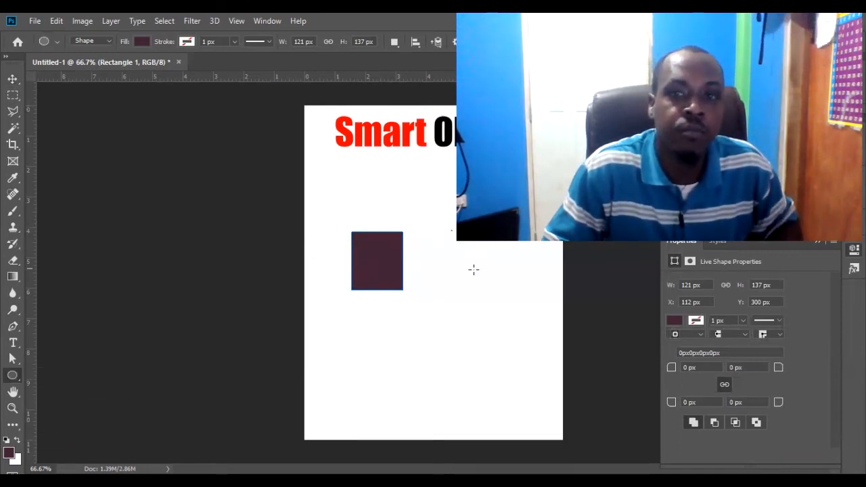
{"action": "left_click_drag", "start_coordinate": [521, 295], "coordinate": [452, 230]}
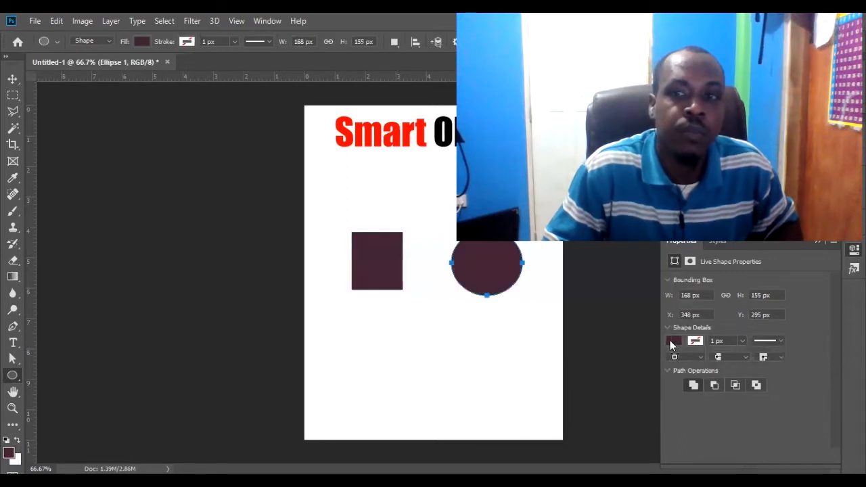
{"action": "left_click", "coordinate": [671, 340]}
{"action": "left_click", "coordinate": [676, 352]}
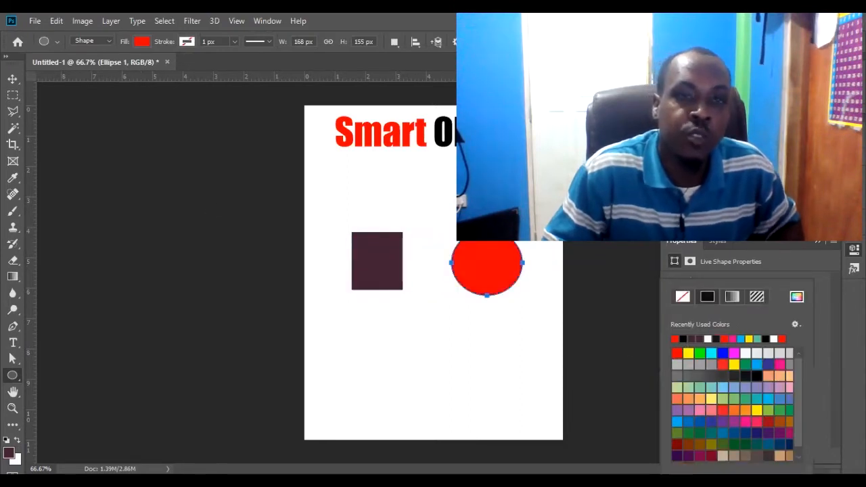
{"action": "left_click", "coordinate": [12, 79]}
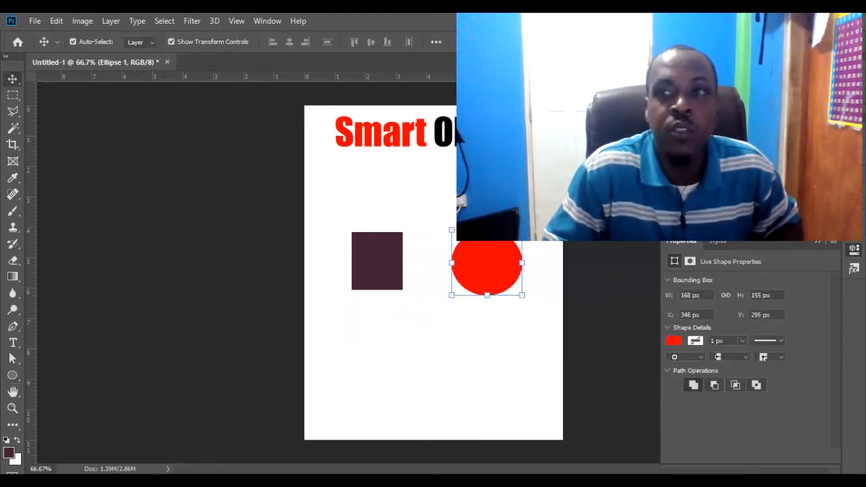
- Hide and show the two topmost layers one after the other to check which shape each holds
{"action": "left_click", "coordinate": [818, 241]}
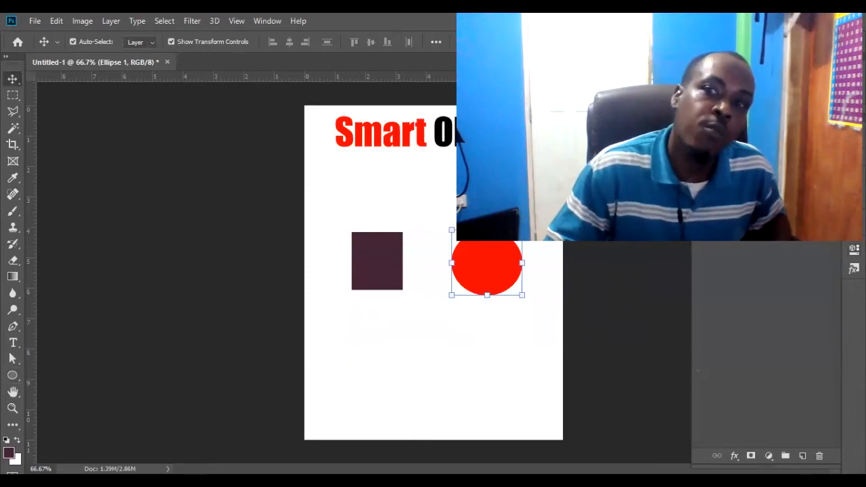
{"action": "left_click", "coordinate": [701, 140]}
{"action": "left_click", "coordinate": [701, 140]}
{"action": "left_click", "coordinate": [700, 161]}
{"action": "left_click", "coordinate": [701, 160]}
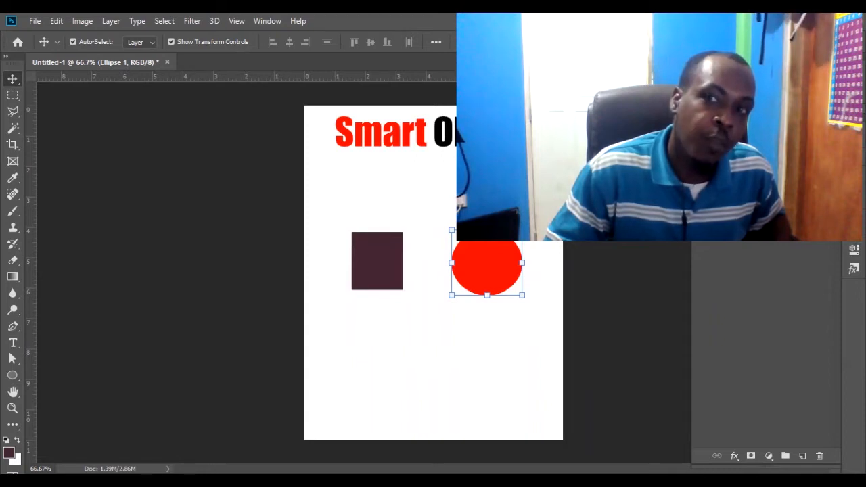
- Demonstrate multi-layer selection by adding the ellipse to the title layer individually and by selecting the range from the title to the rectangle
{"action": "left_click", "coordinate": [757, 160]}
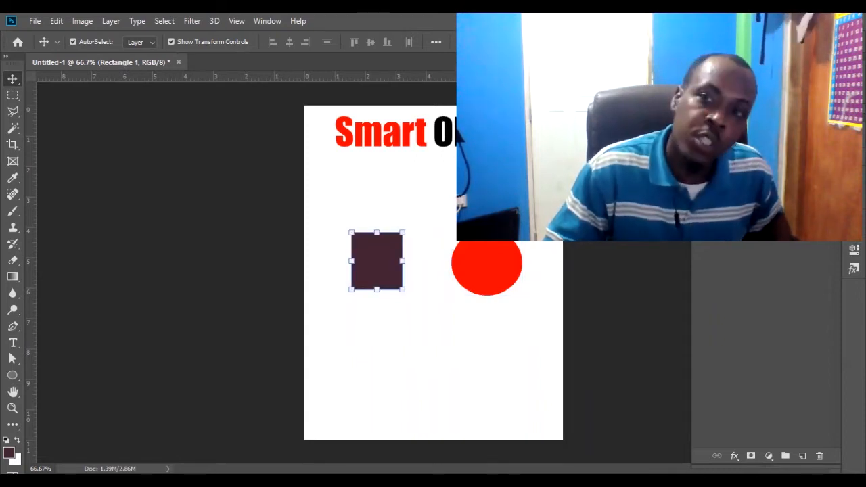
{"action": "key", "text": "ctrl"}
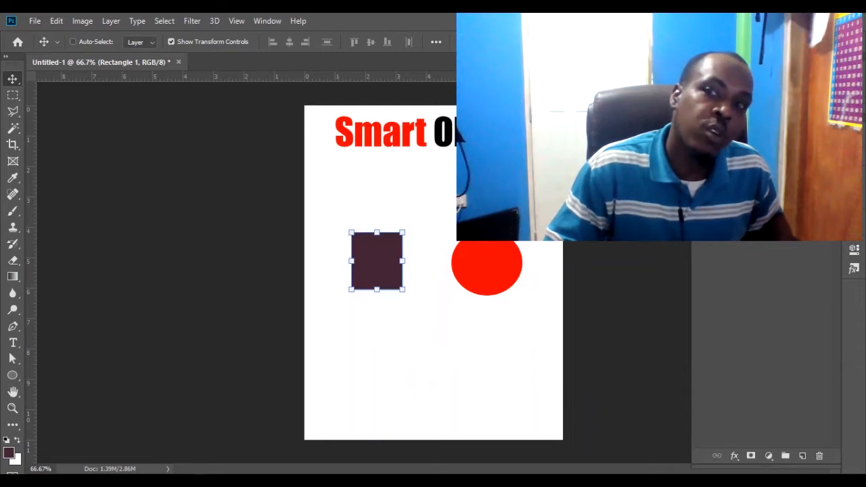
{"action": "left_click", "coordinate": [757, 196], "text": "ctrl"}
{"action": "left_click", "coordinate": [758, 160], "text": "ctrl"}
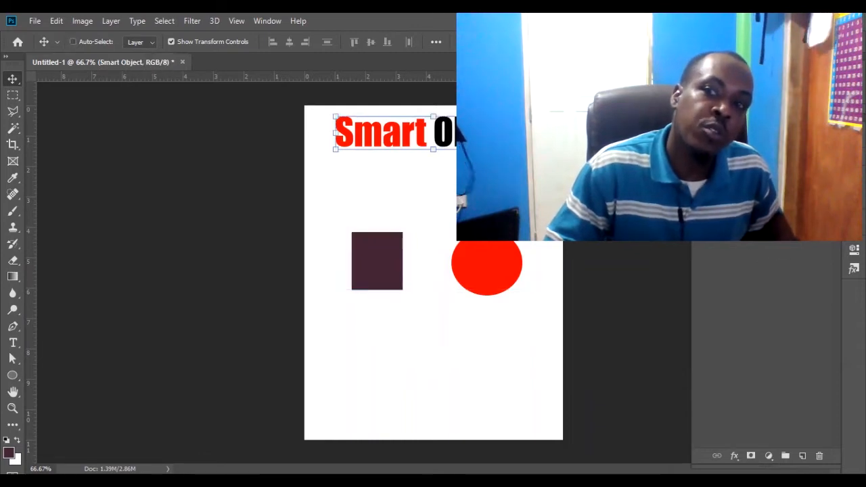
{"action": "left_click", "coordinate": [757, 179], "text": "ctrl"}
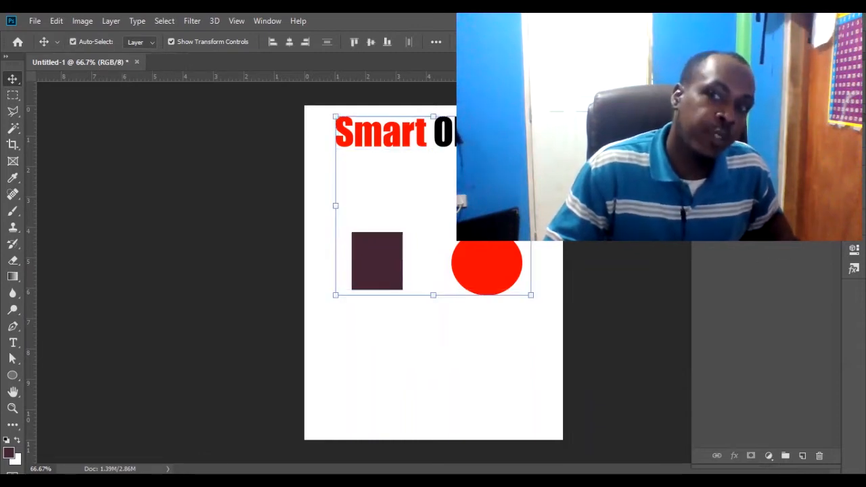
{"action": "left_click", "coordinate": [758, 160]}
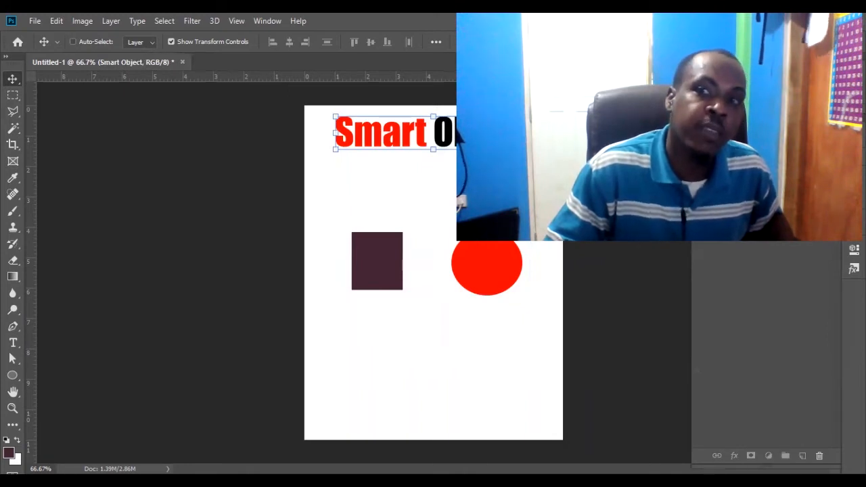
{"action": "left_click", "coordinate": [757, 179], "text": "ctrl"}
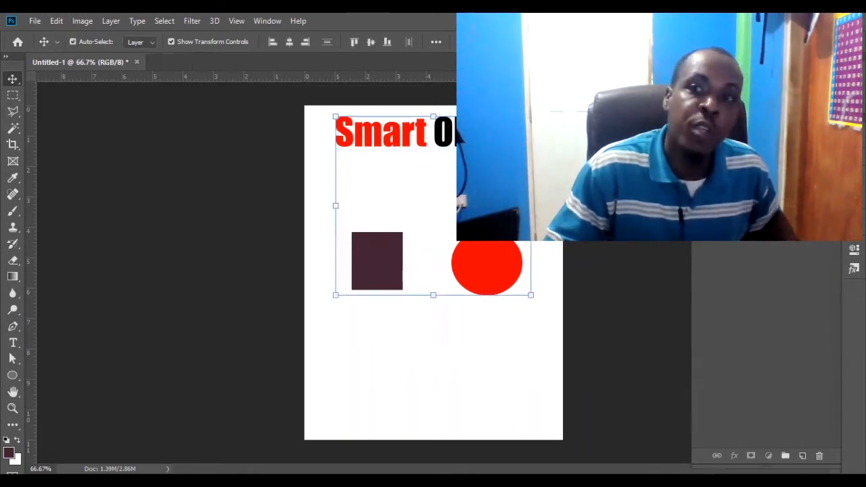
{"action": "left_click", "coordinate": [757, 161]}
{"action": "left_click", "coordinate": [758, 199], "text": "shift"}
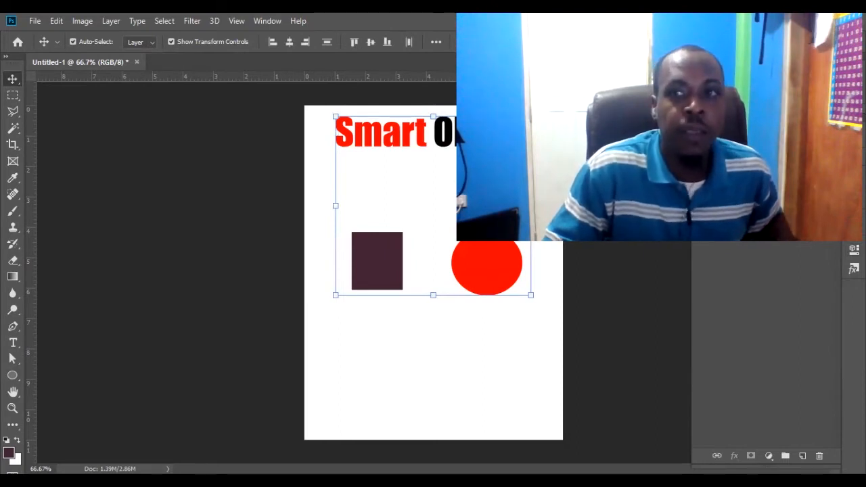
- Convert the rectangle and ellipse layers together into one Smart Object, then delete it
{"action": "left_click", "coordinate": [758, 198]}
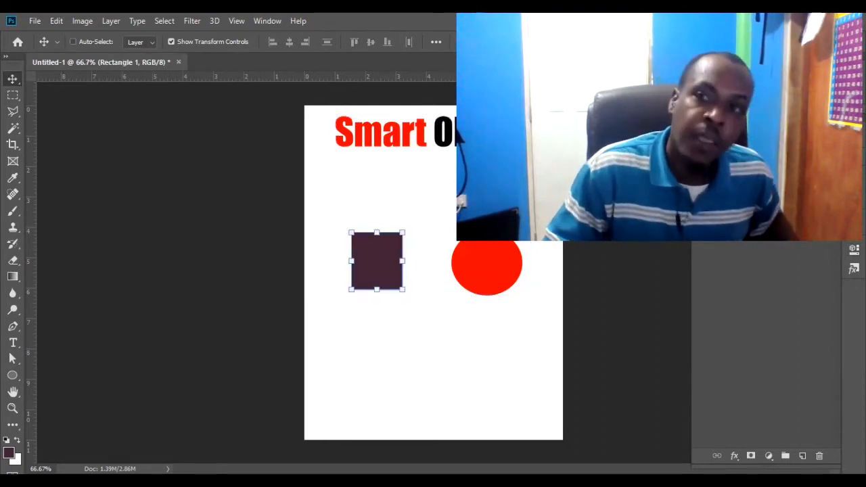
{"action": "left_click", "coordinate": [758, 180], "text": "shift"}
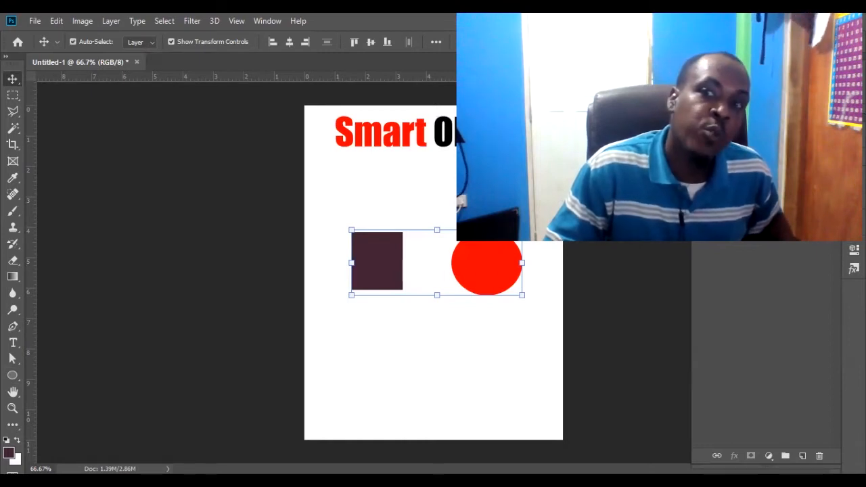
{"action": "right_click", "coordinate": [747, 177]}
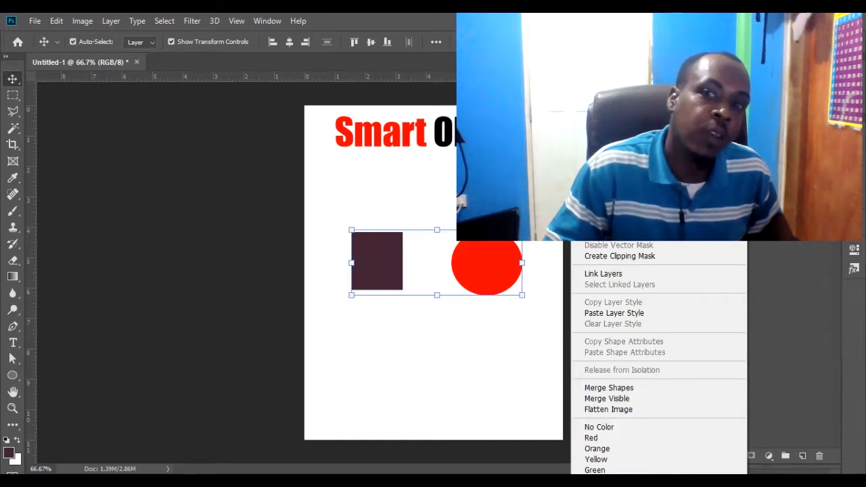
{"action": "left_click", "coordinate": [624, 188]}
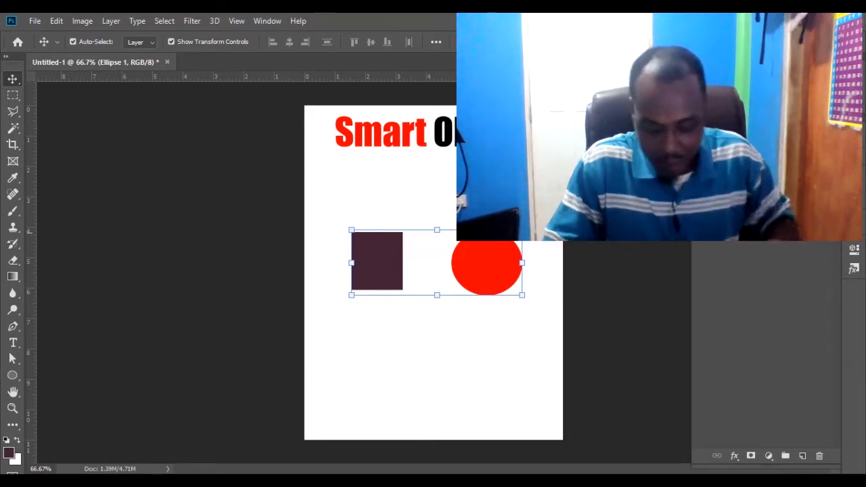
{"action": "key", "text": "Delete"}
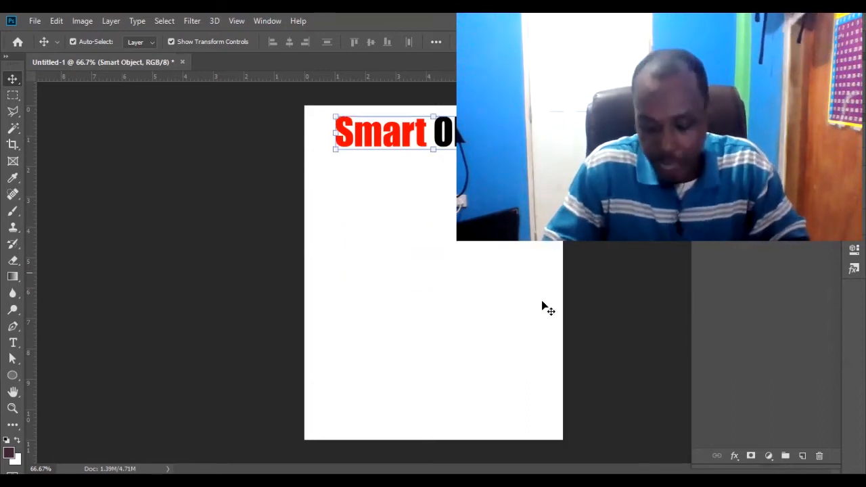
- Add a text layer reading "Text" in Impact at 18 pt in the middle of the page
{"action": "left_click", "coordinate": [13, 343]}
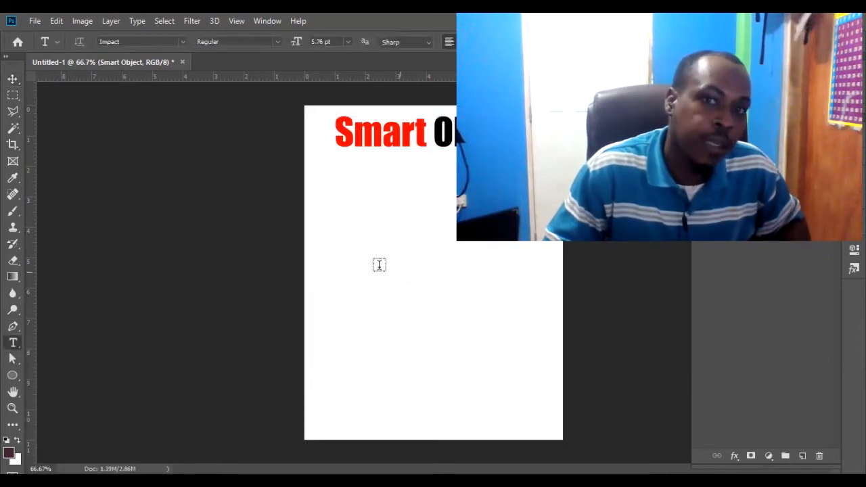
{"action": "left_click", "coordinate": [349, 215]}
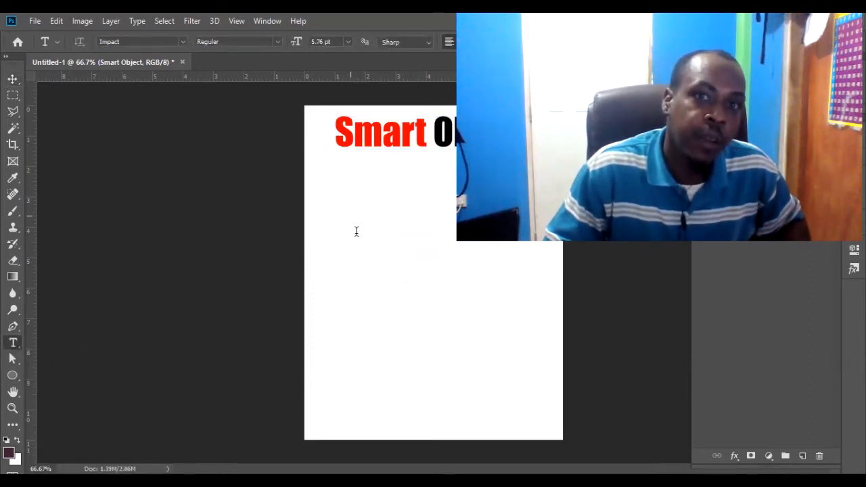
{"action": "key", "text": "Escape"}
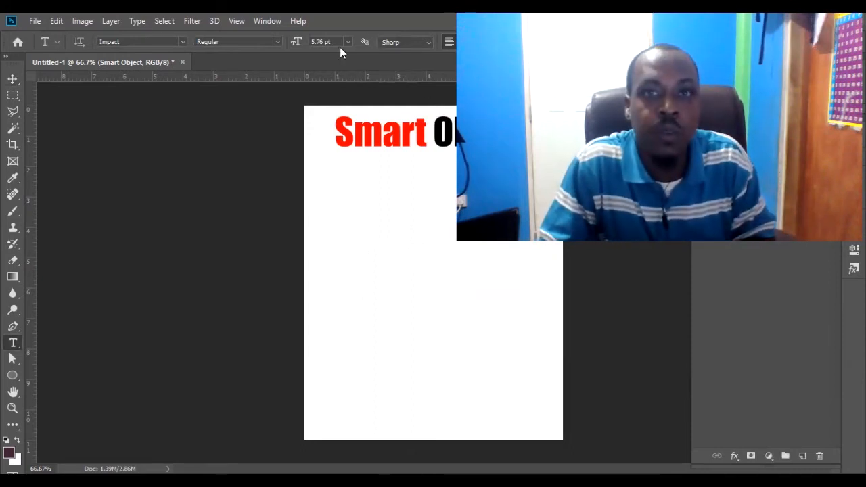
{"action": "left_click", "coordinate": [346, 42]}
{"action": "left_click", "coordinate": [332, 145]}
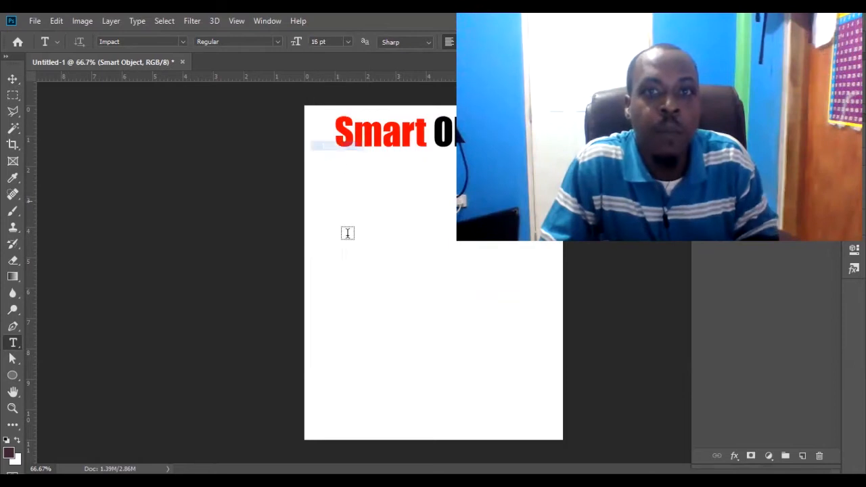
{"action": "left_click", "coordinate": [367, 271]}
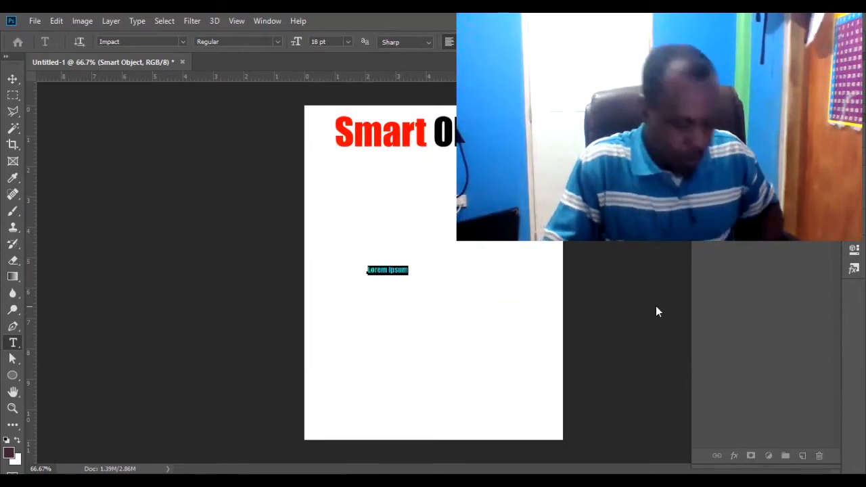
{"action": "type", "text": "Text"}
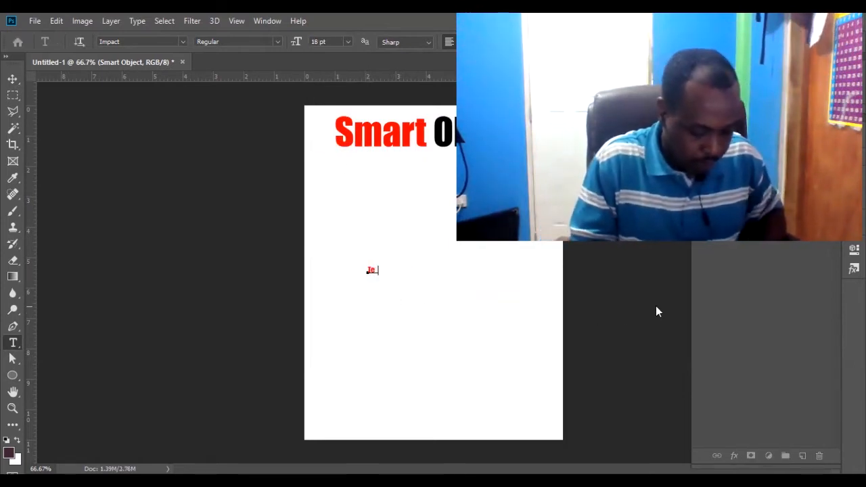
- Scale the "Text" layer up proportionally to about 1090% and move it up below the title
{"action": "left_click", "coordinate": [13, 79]}
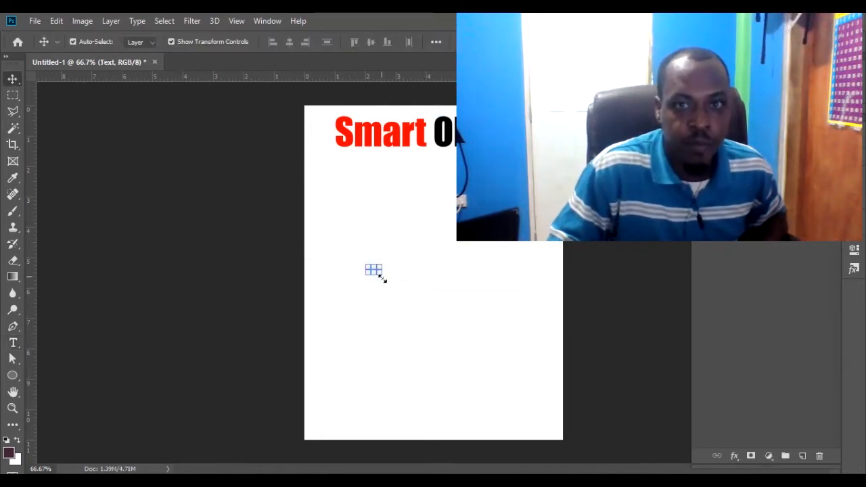
{"action": "left_click_drag", "start_coordinate": [381, 276], "coordinate": [444, 344]}
{"action": "left_click_drag", "start_coordinate": [504, 373], "coordinate": [506, 366]}
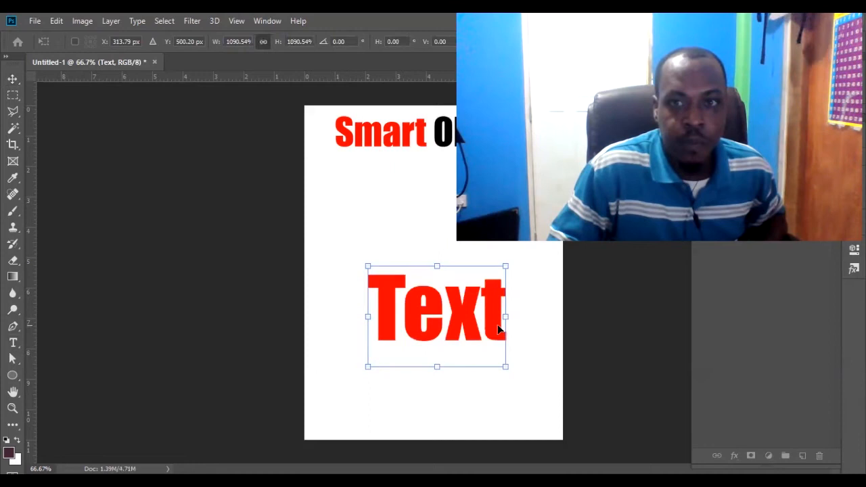
{"action": "left_click_drag", "start_coordinate": [489, 314], "coordinate": [464, 256]}
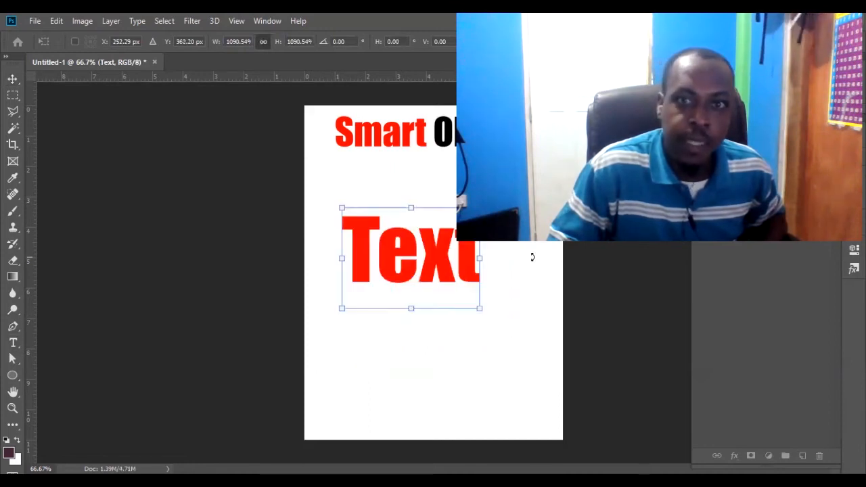
{"action": "key", "text": "Return"}
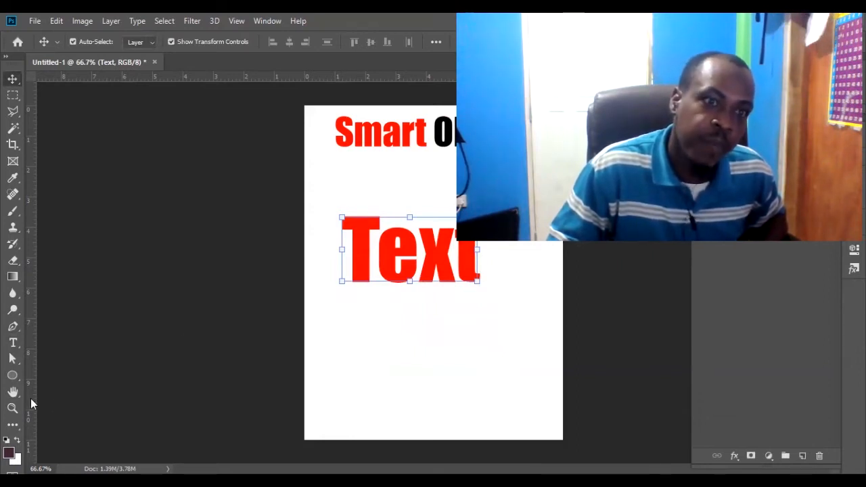
- Draw a dark purple ellipse about 471 × 154 px below the word "Text" and move it up to about X 14, Y 435 px
{"action": "left_click", "coordinate": [12, 375]}
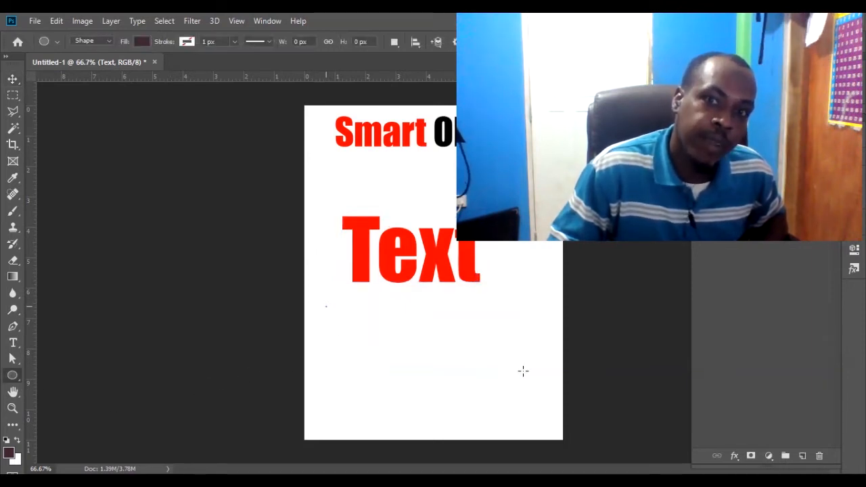
{"action": "left_click_drag", "start_coordinate": [523, 371], "coordinate": [525, 371]}
{"action": "left_click", "coordinate": [12, 79]}
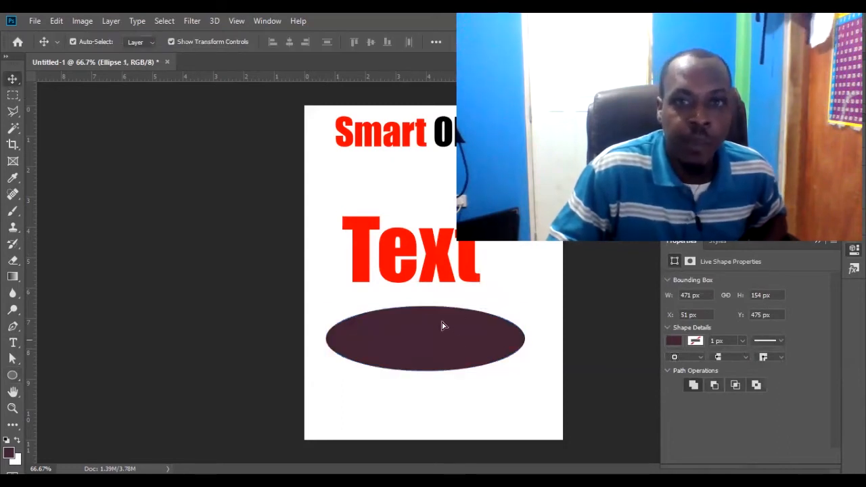
{"action": "left_click_drag", "start_coordinate": [440, 327], "coordinate": [424, 311]}
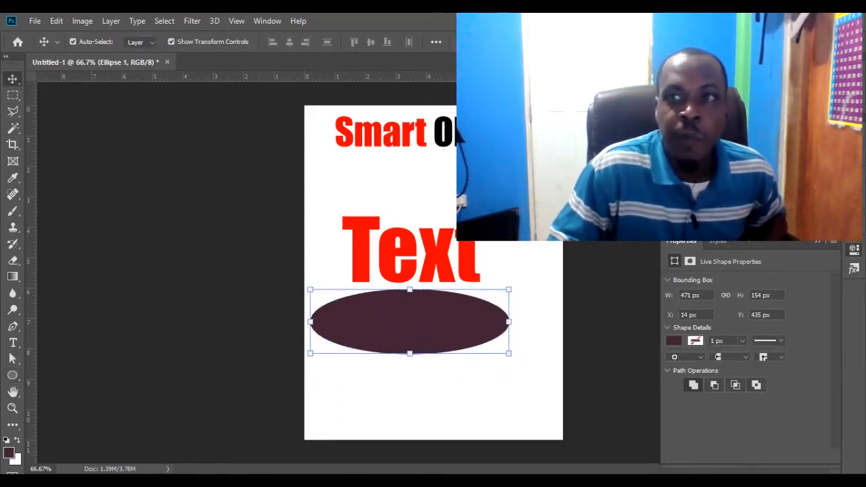
- Select the "Text" layer and the ellipse layer together among the document's layers
{"action": "left_click", "coordinate": [854, 193]}
{"action": "left_click", "coordinate": [765, 161]}
{"action": "left_click", "coordinate": [764, 140]}
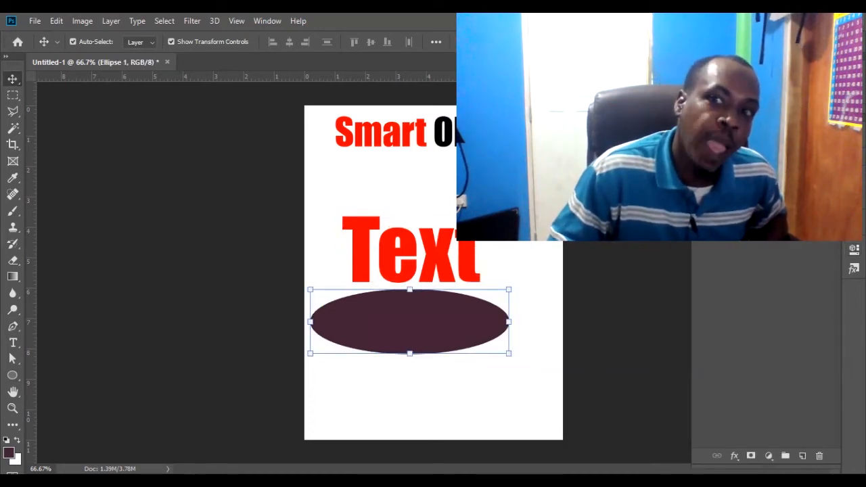
{"action": "left_click", "coordinate": [764, 161]}
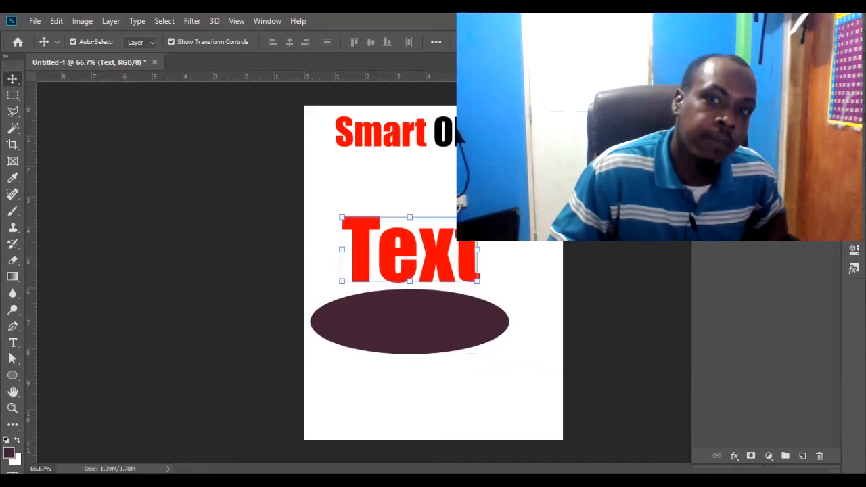
{"action": "left_click", "coordinate": [764, 140]}
{"action": "left_click", "coordinate": [764, 161]}
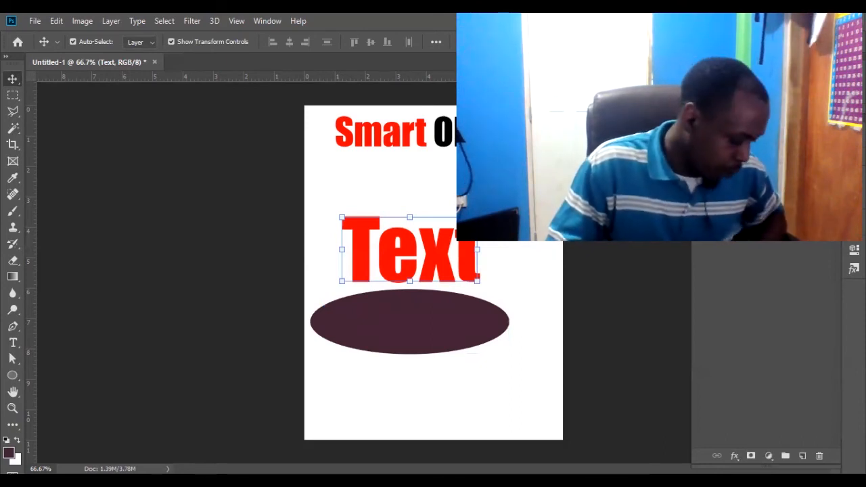
{"action": "key", "text": "ctrl"}
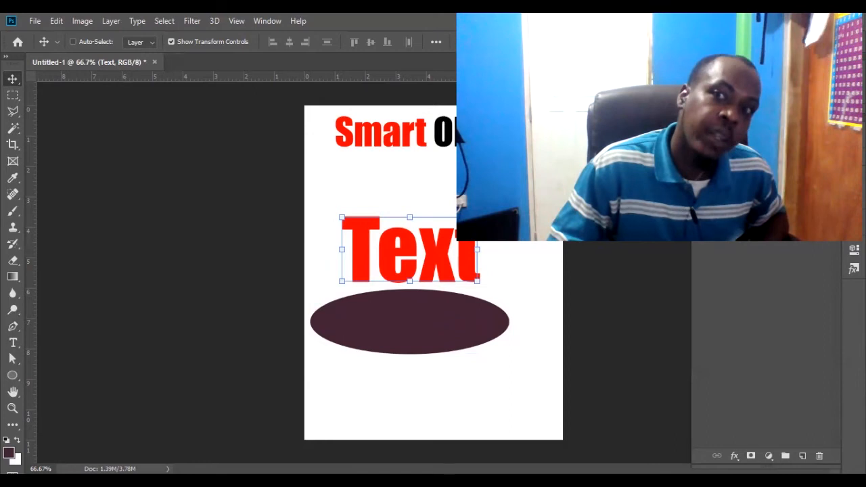
{"action": "left_click", "coordinate": [764, 196], "text": "ctrl"}
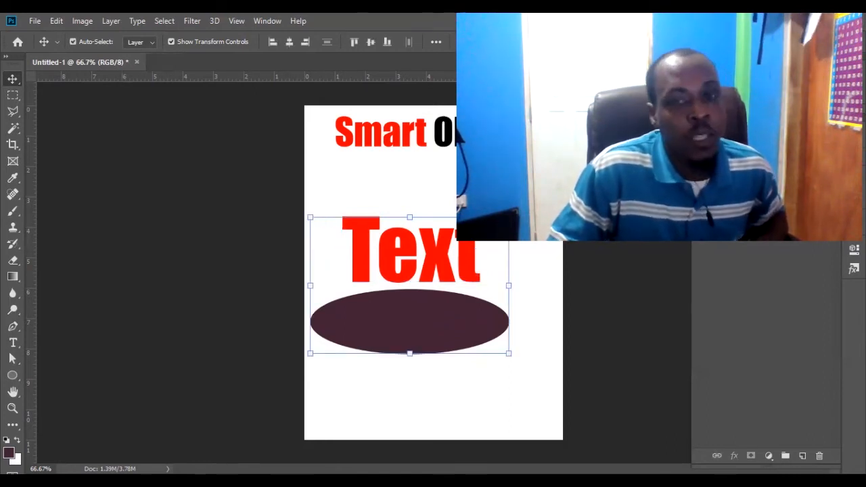
- Reselect the word "Text" and the ellipse together on the canvas and convert them into one Smart Object
{"action": "left_click", "coordinate": [623, 249]}
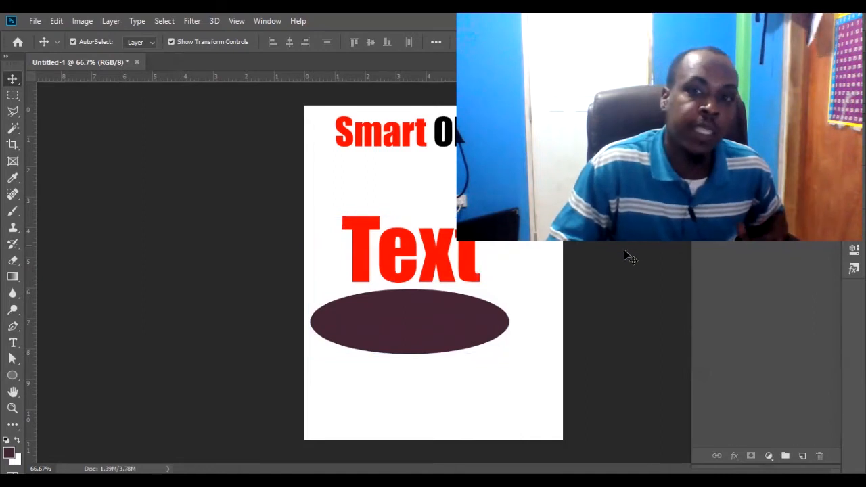
{"action": "left_click", "coordinate": [356, 224]}
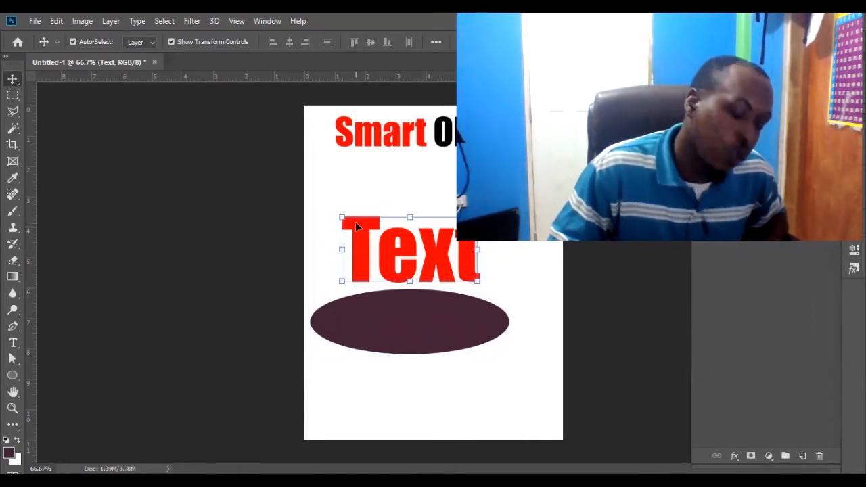
{"action": "left_click", "coordinate": [367, 314], "text": "shift"}
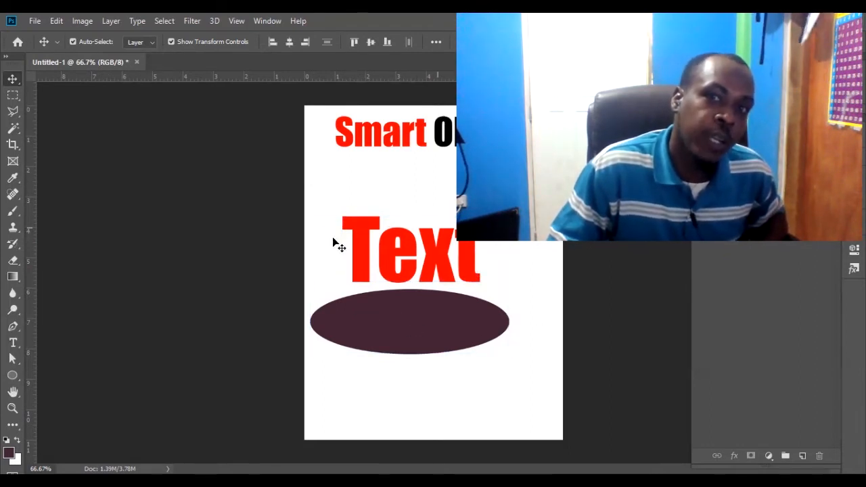
{"action": "left_click", "coordinate": [360, 222]}
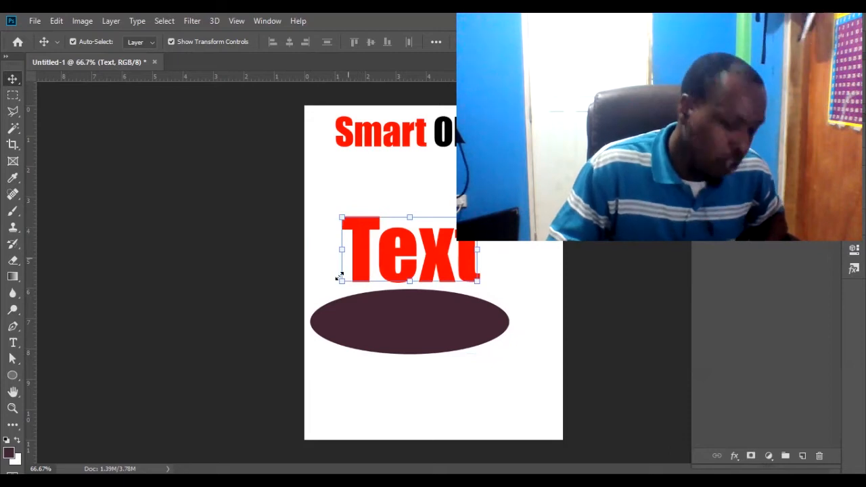
{"action": "left_click", "coordinate": [386, 323]}
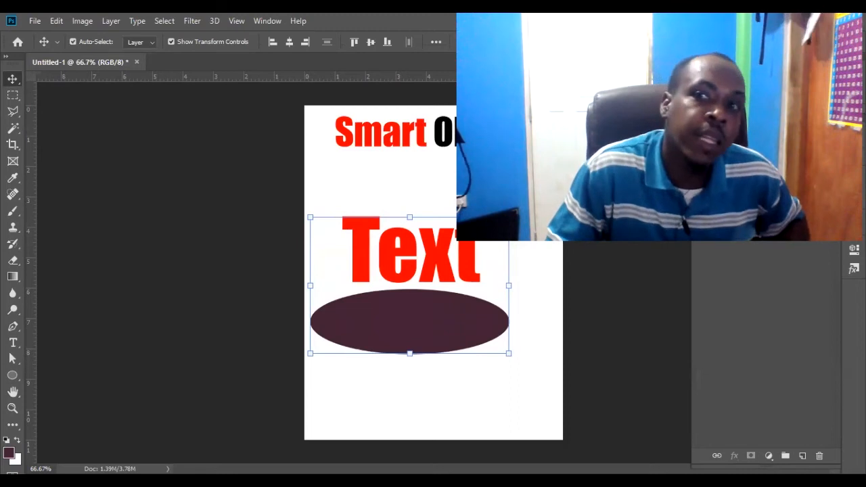
{"action": "right_click", "coordinate": [764, 196]}
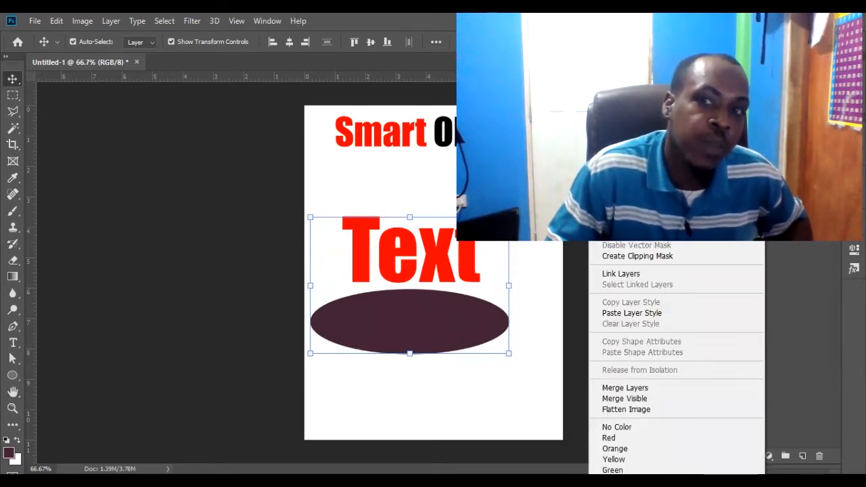
{"action": "left_click", "coordinate": [641, 188]}
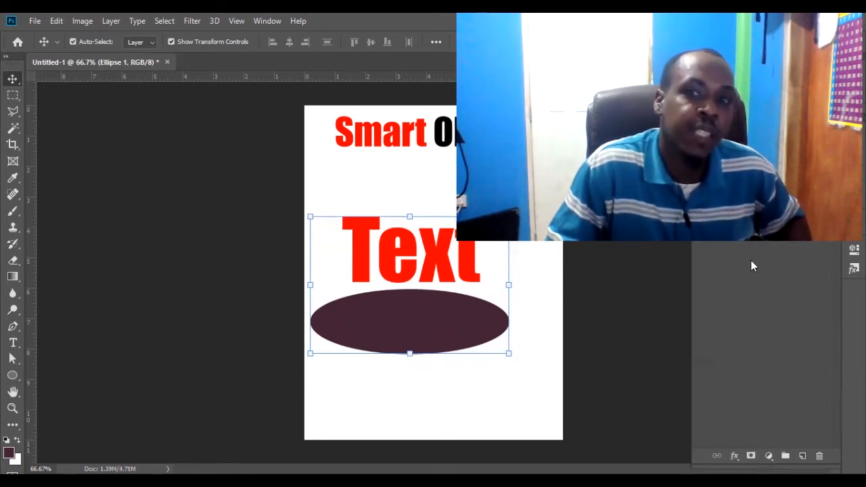
- Move the combined text-and-ellipse Smart Object up and to the right on the page, then deselect it
{"action": "left_click_drag", "start_coordinate": [383, 312], "coordinate": [388, 314]}
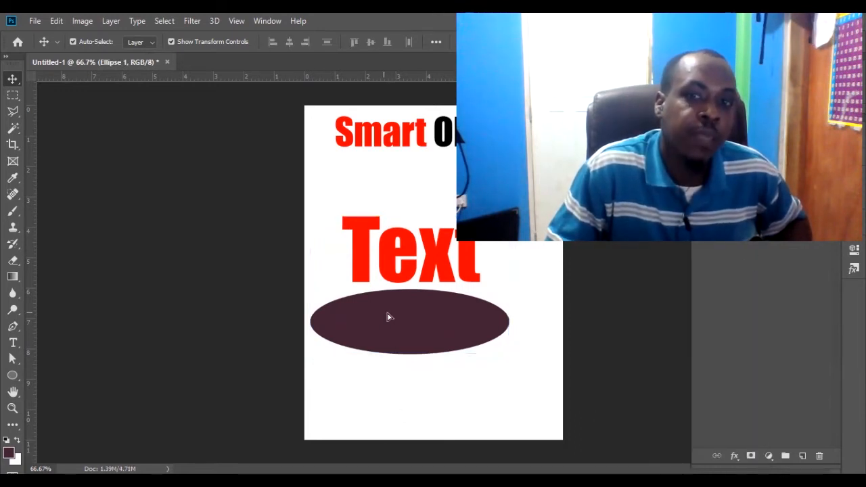
{"action": "left_click_drag", "start_coordinate": [429, 331], "coordinate": [444, 300]}
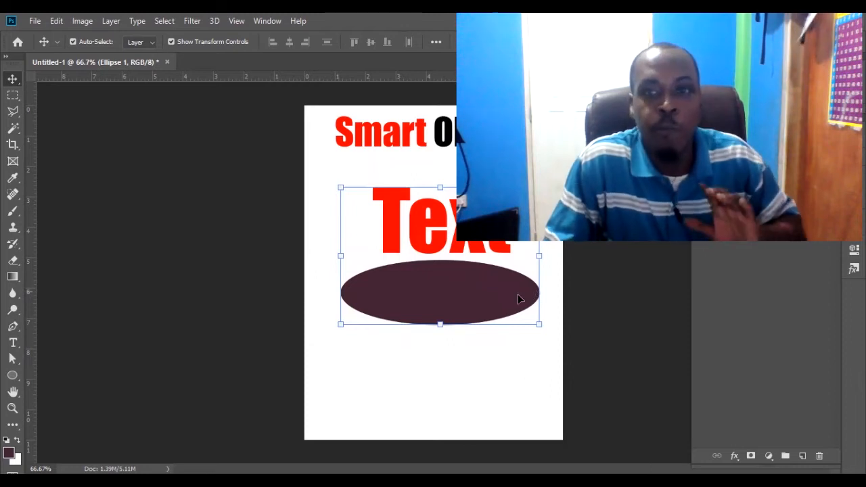
{"action": "left_click_drag", "start_coordinate": [497, 299], "coordinate": [489, 293]}
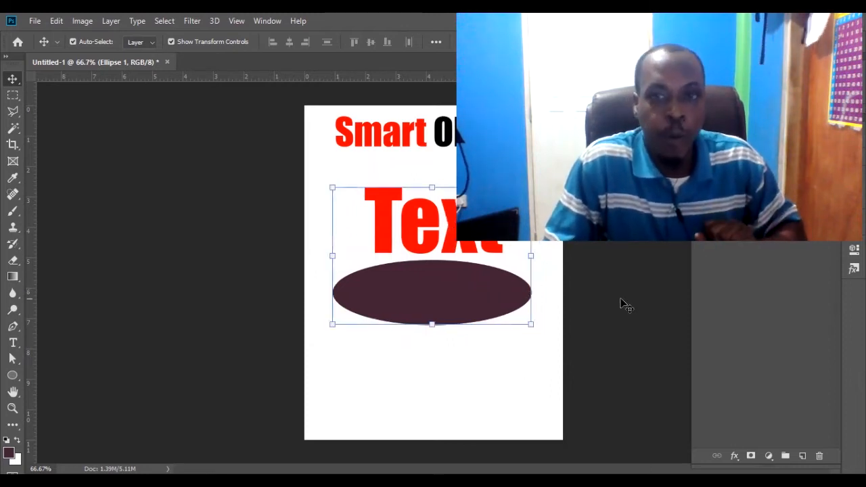
{"action": "left_click", "coordinate": [621, 304]}
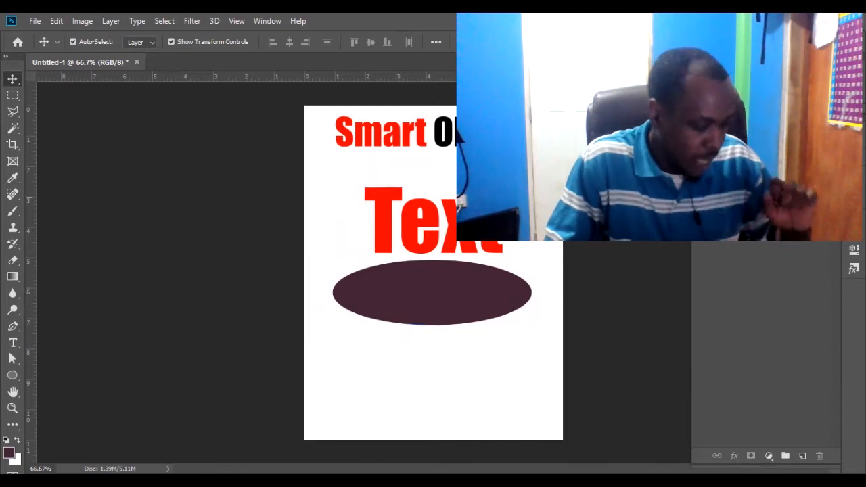
- Undo the Smart Object's moves and its conversion to get back the separate text and ellipse layers
{"action": "key", "text": "ctrl+z"}
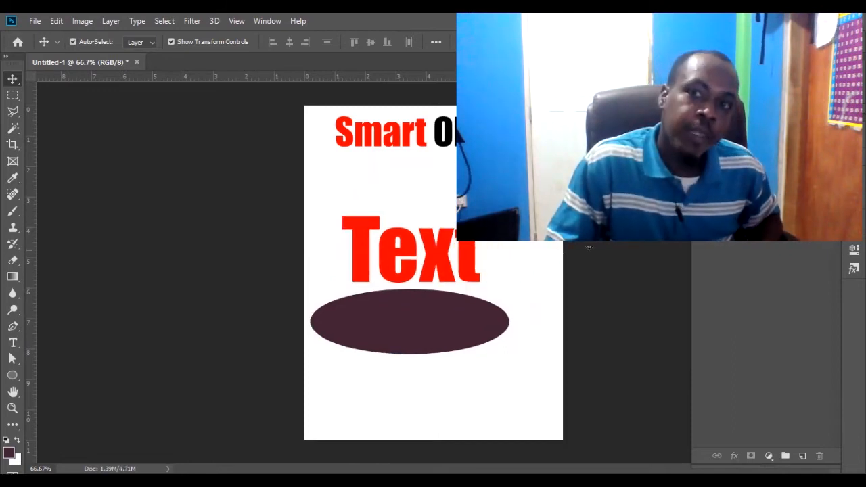
{"action": "key", "text": "ctrl+z"}
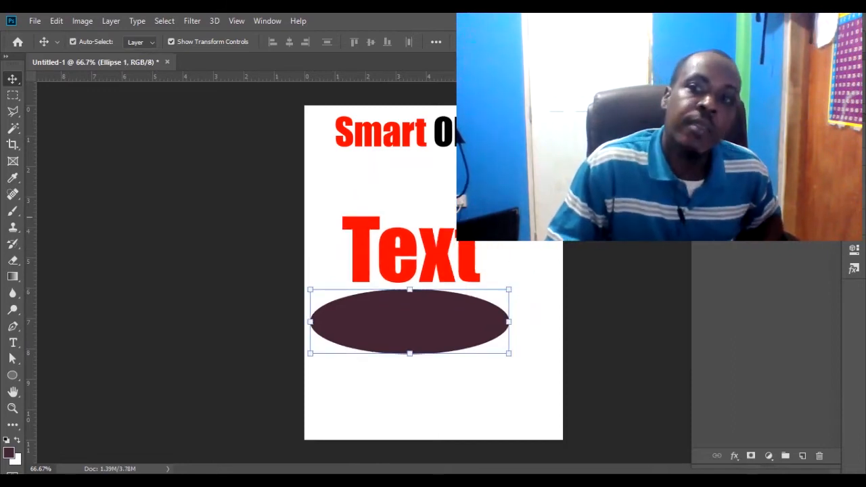
{"action": "left_click", "coordinate": [483, 264]}
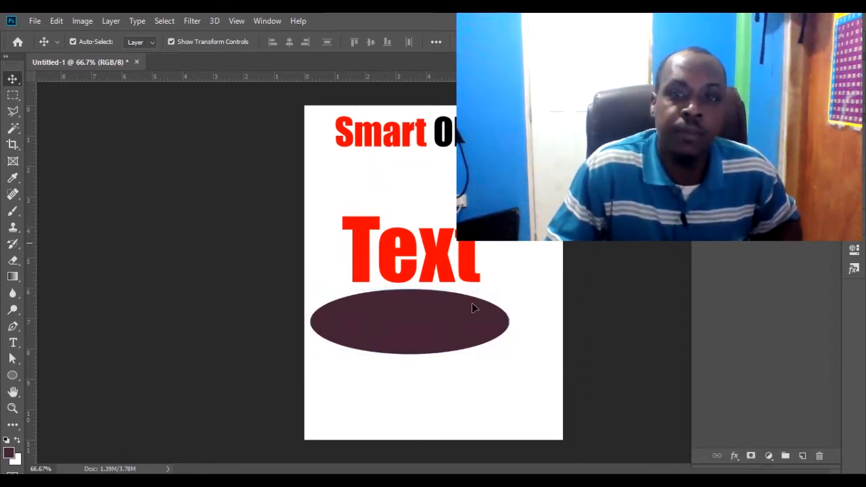
- Reposition the two layers independently, with the ellipse near the bottom of the page and the word "Text" well above it
{"action": "left_click_drag", "start_coordinate": [415, 328], "coordinate": [461, 304]}
{"action": "left_click", "coordinate": [535, 203]}
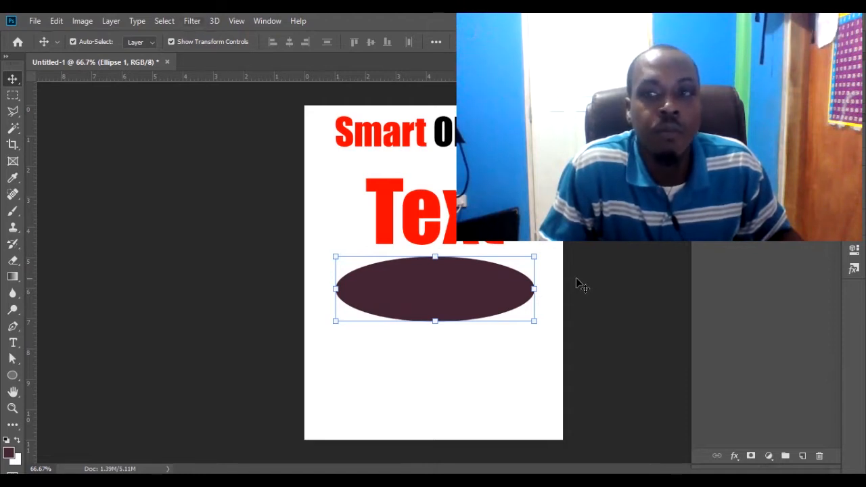
{"action": "left_click_drag", "start_coordinate": [472, 279], "coordinate": [455, 322]}
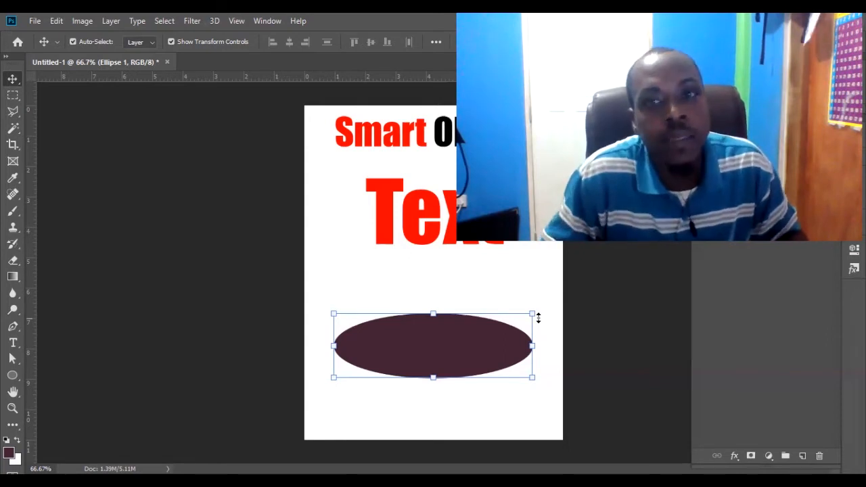
{"action": "left_click", "coordinate": [466, 341]}
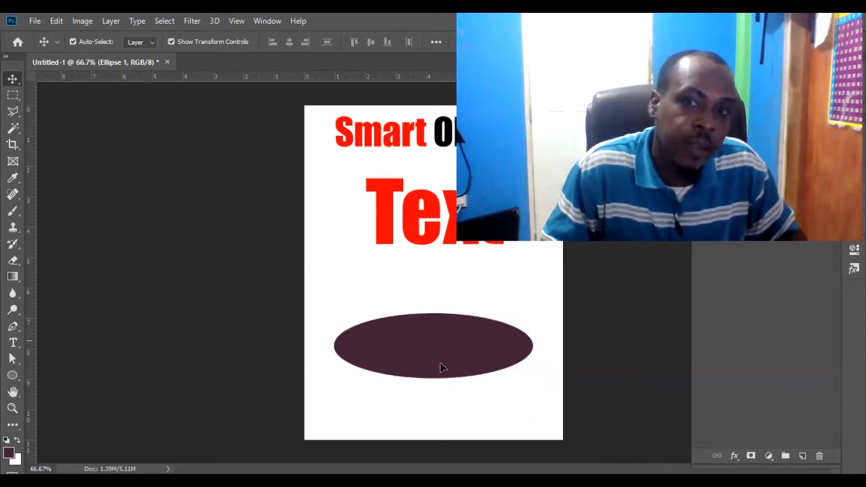
{"action": "left_click_drag", "start_coordinate": [440, 367], "coordinate": [422, 392]}
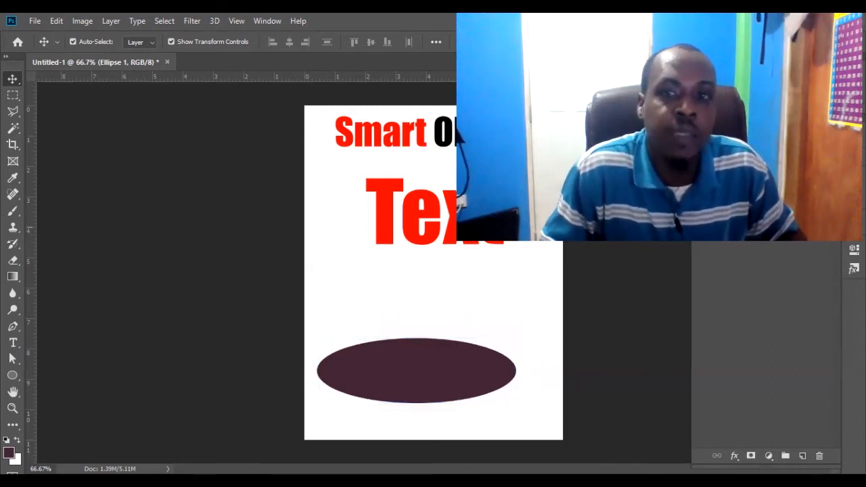
{"action": "left_click_drag", "start_coordinate": [420, 217], "coordinate": [418, 251]}
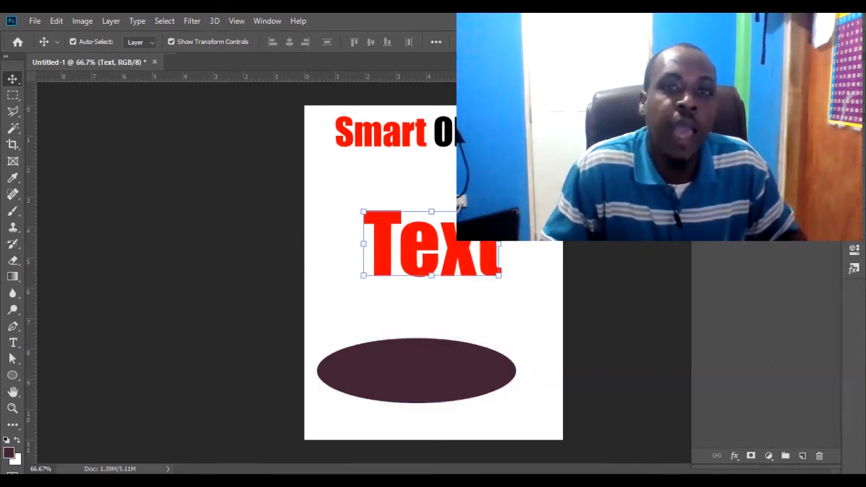
- Try to apply a Gaussian Blur to the "Text" type layer, then cancel without rasterizing or converting it
{"action": "left_click", "coordinate": [195, 21]}
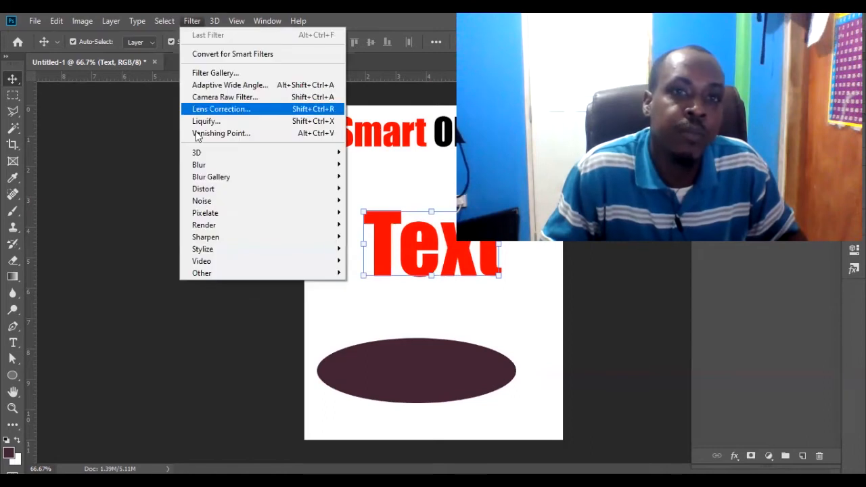
{"action": "mouse_move", "coordinate": [232, 165]}
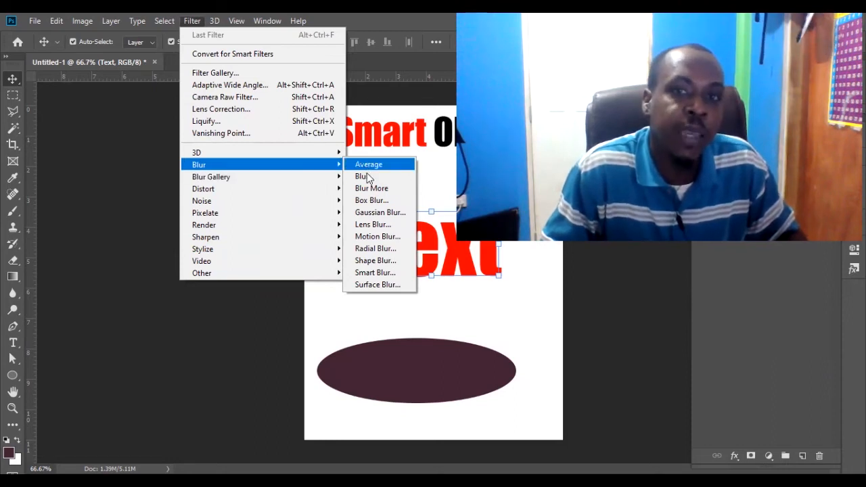
{"action": "left_click", "coordinate": [372, 215]}
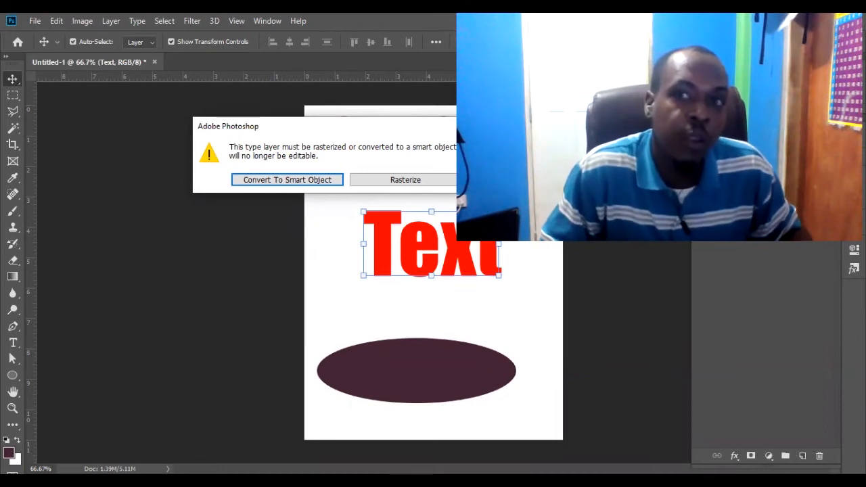
{"action": "left_click", "coordinate": [510, 181]}
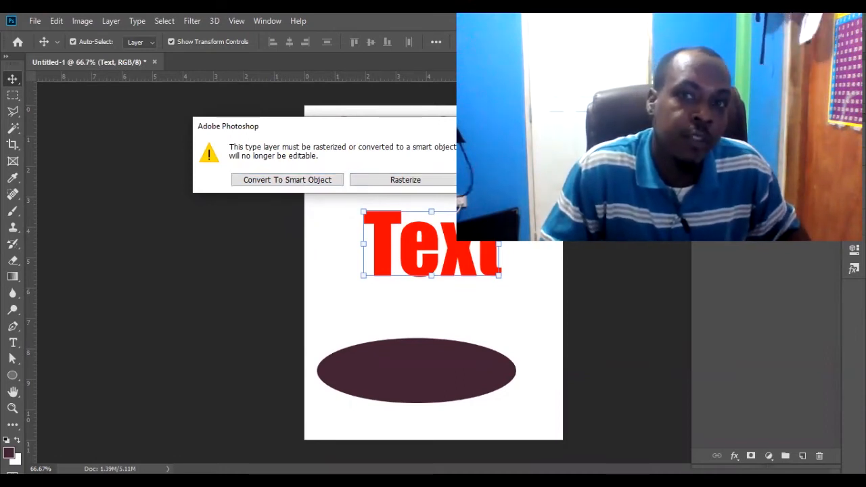
- Move the word "Text" up just below the title and place a duplicate of it between the original and the ellipse
{"action": "left_click", "coordinate": [765, 203]}
{"action": "key", "text": "ctrl+z"}
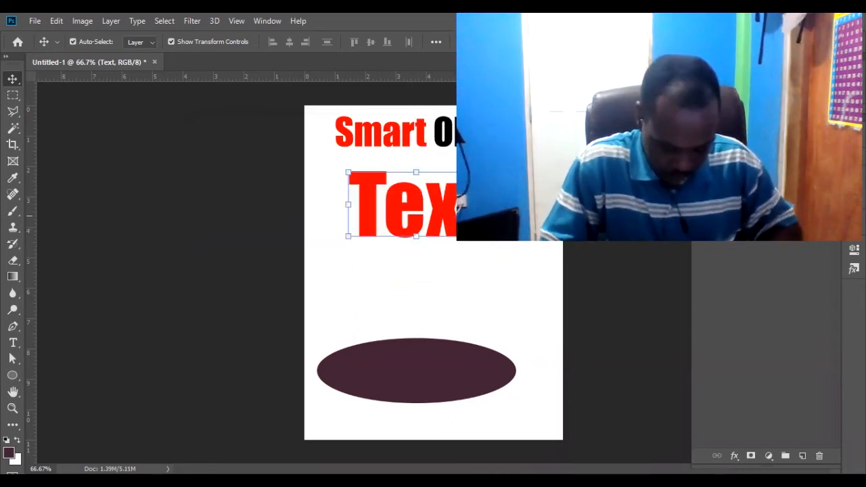
{"action": "left_click", "coordinate": [466, 253]}
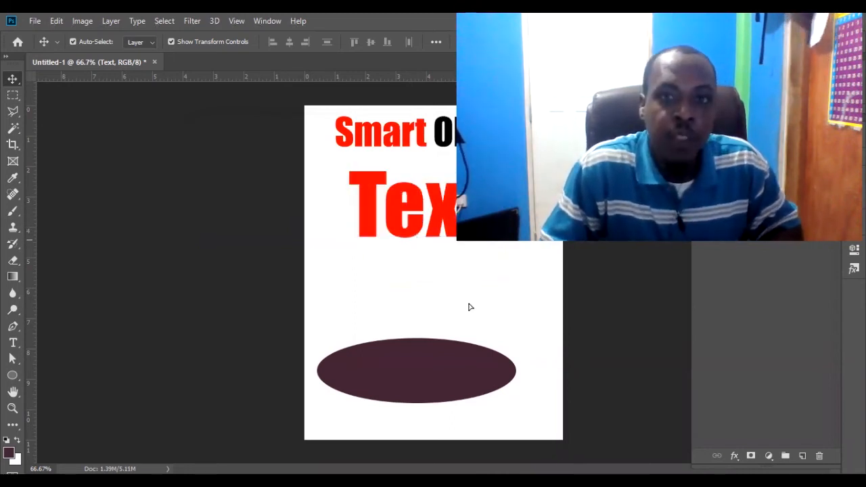
{"action": "left_click_drag", "start_coordinate": [470, 307], "coordinate": [472, 289]}
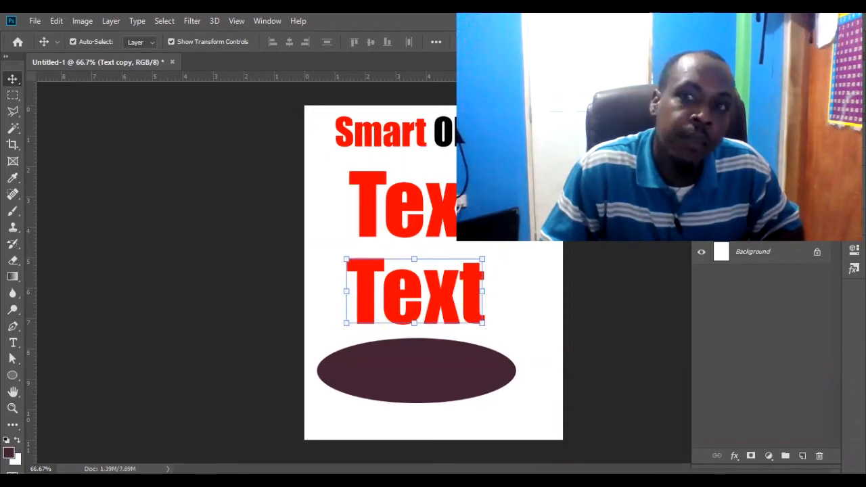
- Rasterize the duplicated "Text" layer above the ellipse
{"action": "right_click", "coordinate": [748, 189]}
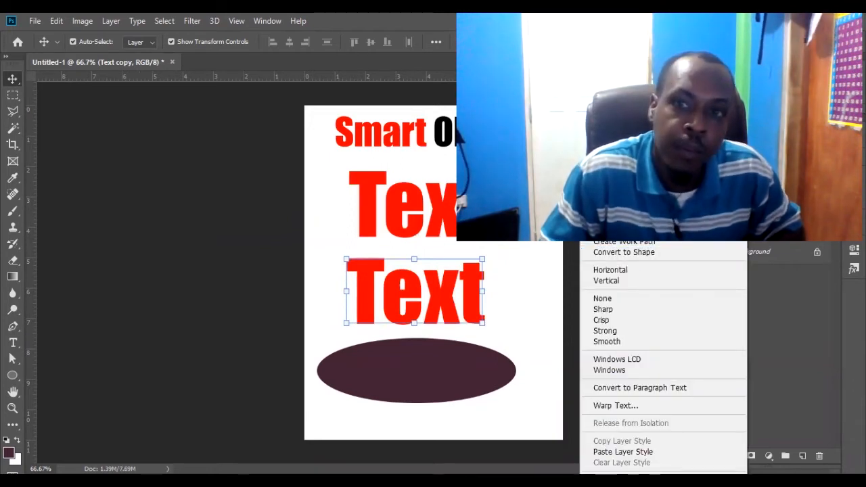
{"action": "left_click", "coordinate": [629, 138]}
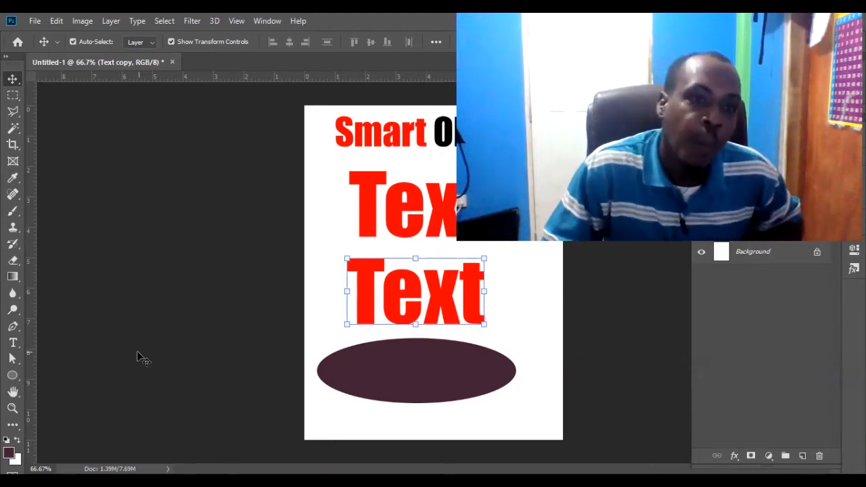
{"action": "left_click", "coordinate": [13, 343]}
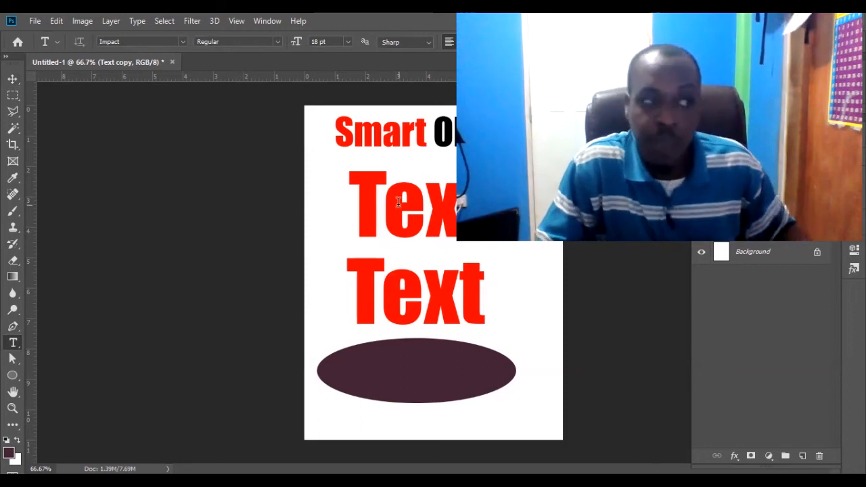
{"action": "left_click", "coordinate": [12, 80]}
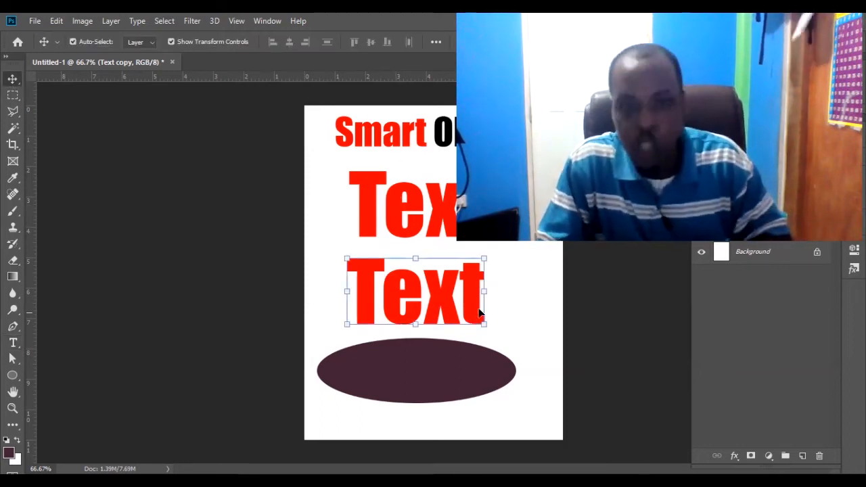
- Undo the duplication of the "Text" layer, leaving only the original word above the ellipse
{"action": "left_click_drag", "start_coordinate": [469, 292], "coordinate": [495, 296]}
{"action": "key", "text": "ctrl+z"}
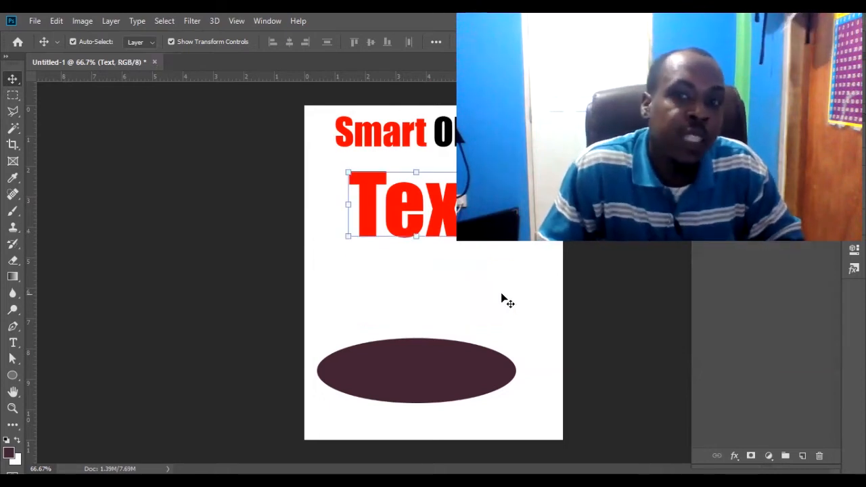
- Try to apply the Blur filter to the "Text" type layer, then cancel without rasterizing or converting it
{"action": "left_click", "coordinate": [191, 21]}
{"action": "mouse_move", "coordinate": [304, 164]}
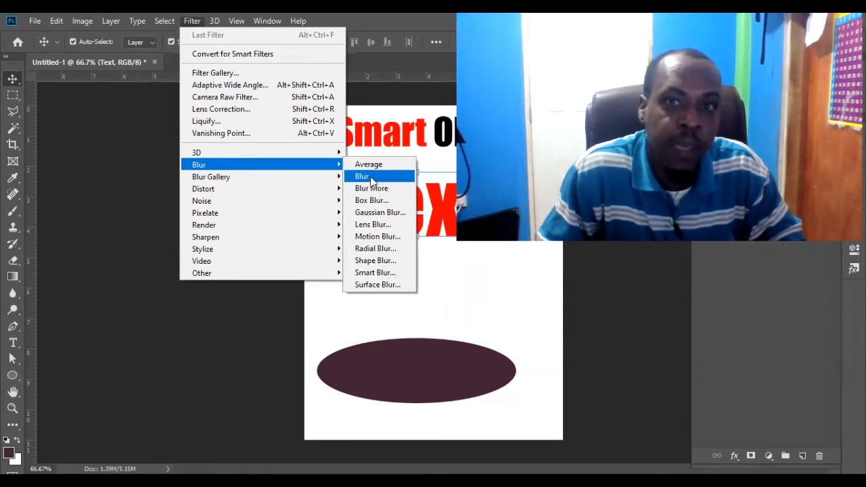
{"action": "left_click", "coordinate": [370, 176]}
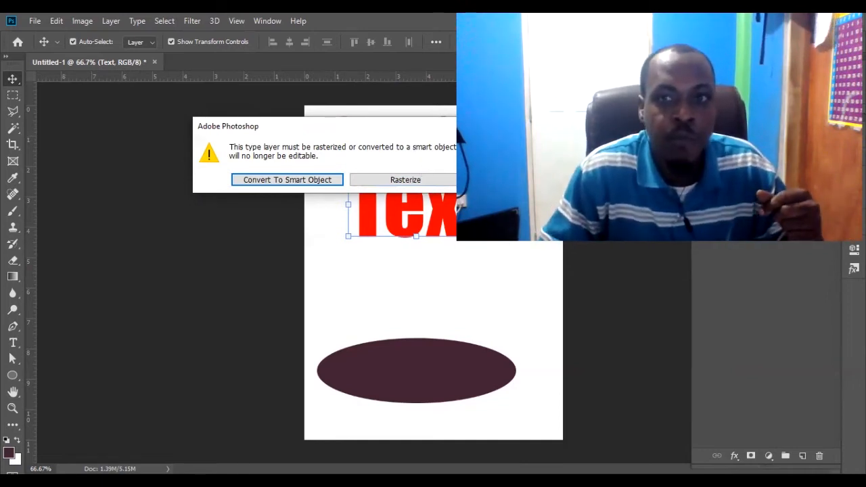
{"action": "left_click", "coordinate": [523, 179]}
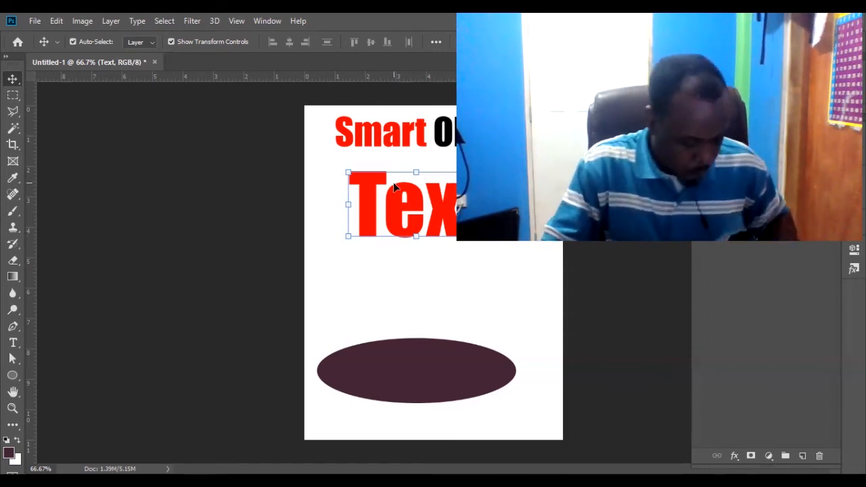
- Duplicate the word "Text" and place the copy between the original and the ellipse
{"action": "left_click", "coordinate": [433, 257]}
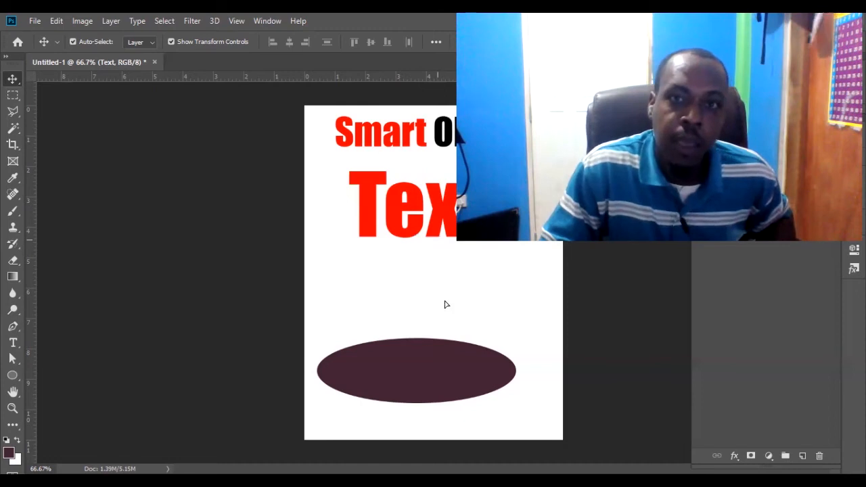
{"action": "left_click_drag", "start_coordinate": [446, 207], "coordinate": [448, 290]}
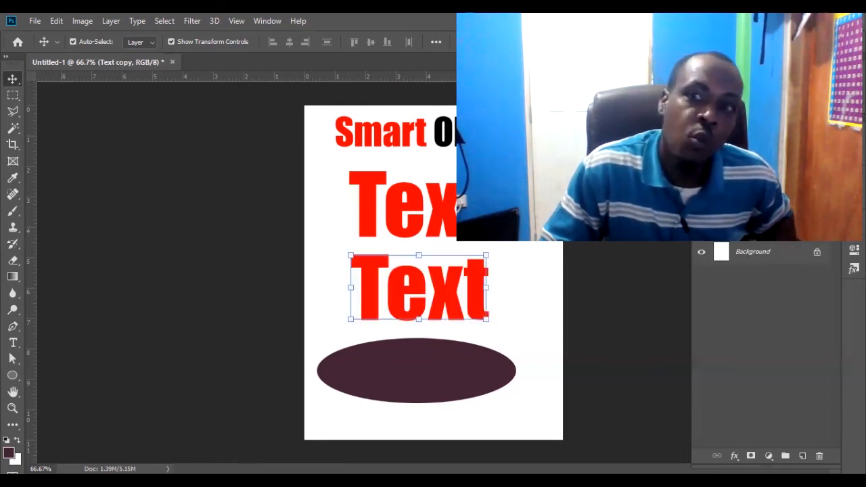
{"action": "right_click", "coordinate": [756, 182]}
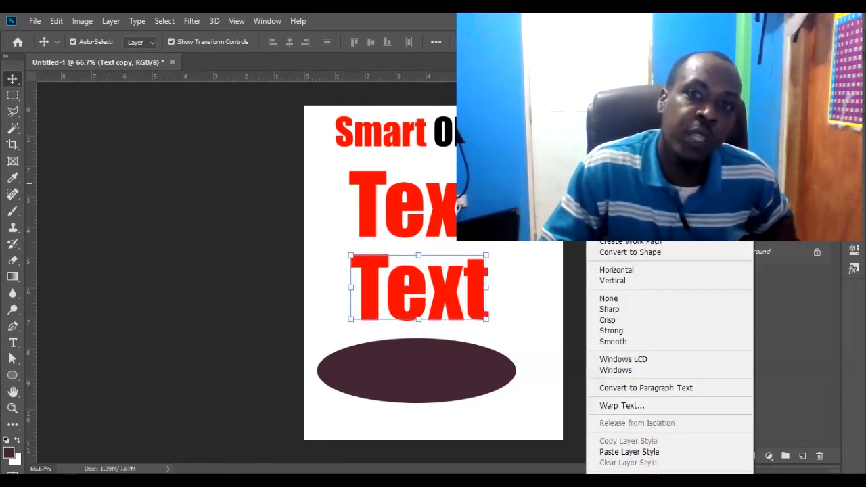
{"action": "left_click", "coordinate": [649, 144]}
- Convert the original "Text" type layer just below the title to a Smart Object
{"action": "left_click", "coordinate": [757, 204]}
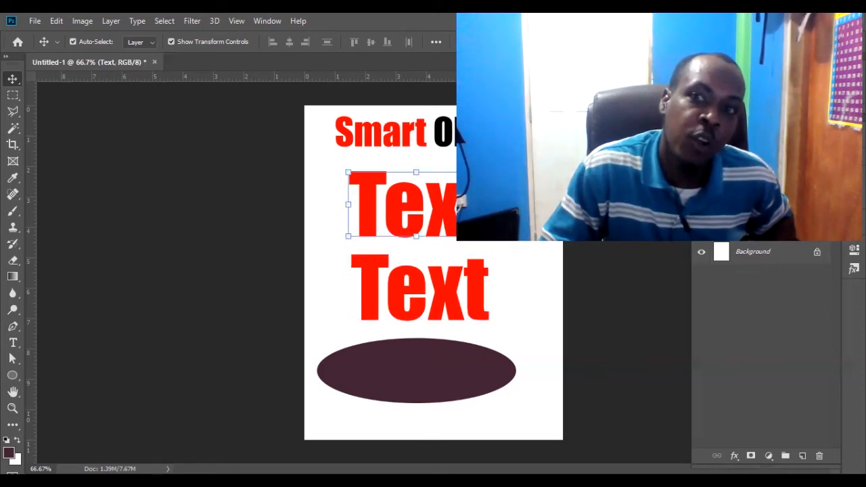
{"action": "right_click", "coordinate": [758, 204]}
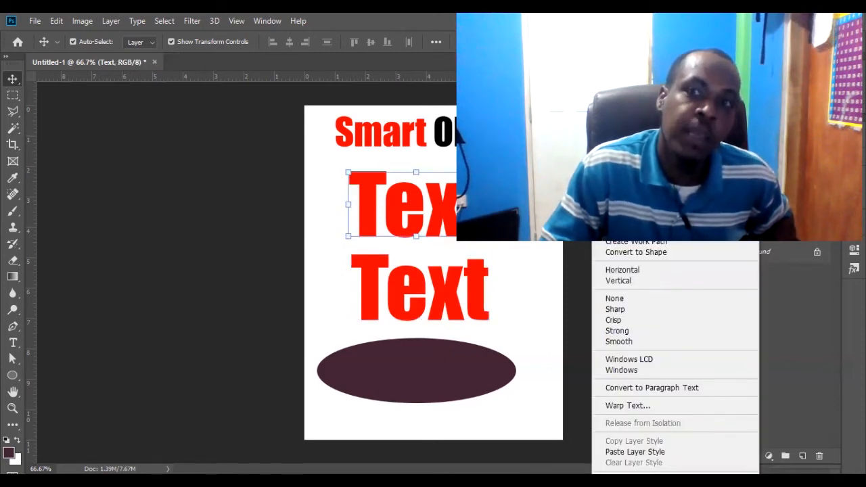
{"action": "left_click", "coordinate": [649, 131]}
- Rasterize the "Text copy" type layer directly above the ellipse, then deselect it
{"action": "left_click", "coordinate": [758, 184]}
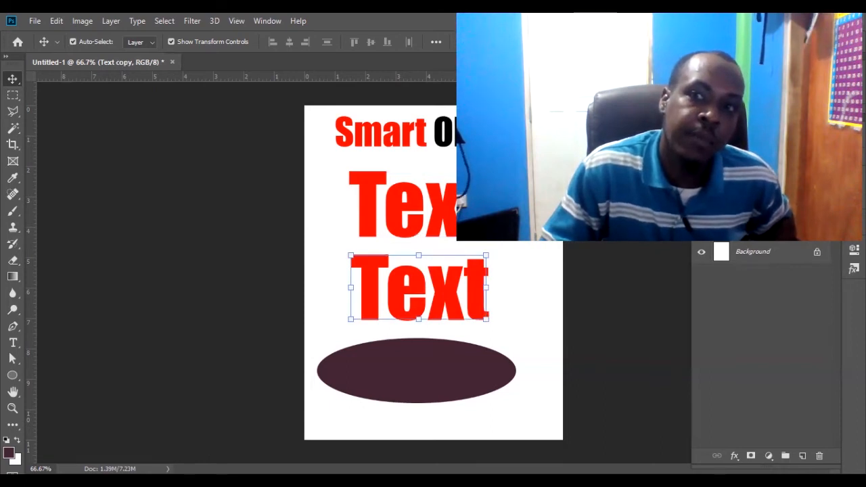
{"action": "right_click", "coordinate": [761, 183]}
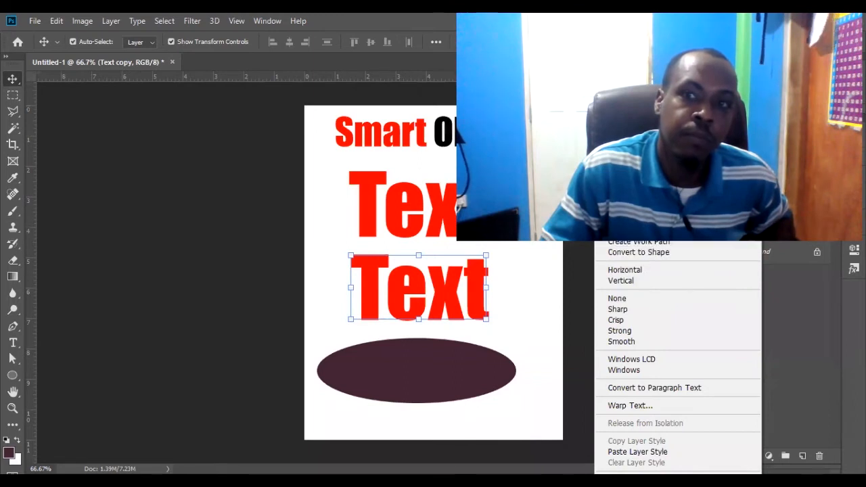
{"action": "left_click", "coordinate": [641, 149]}
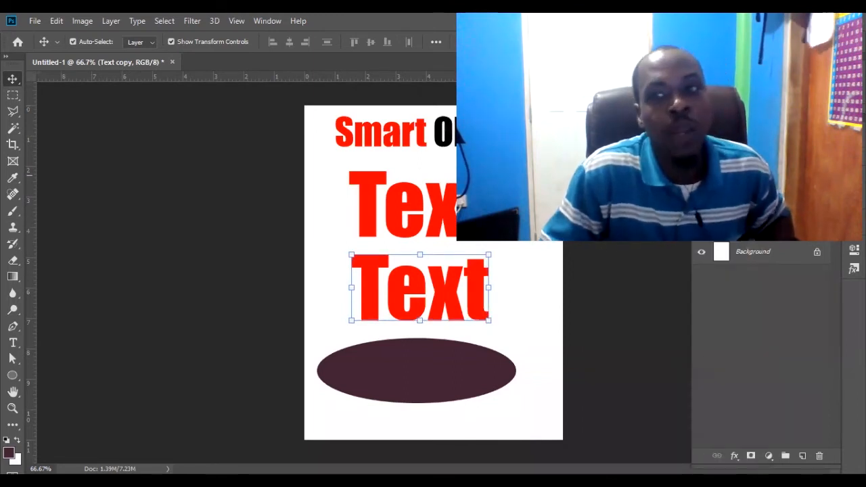
{"action": "left_click", "coordinate": [504, 282]}
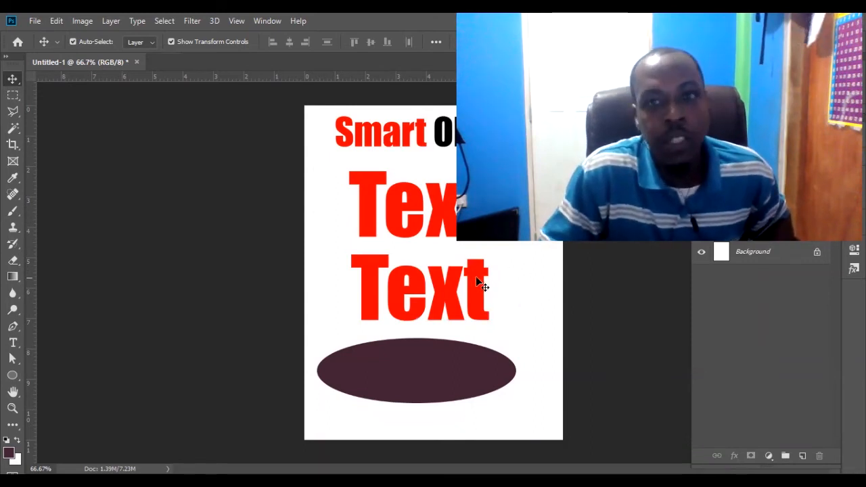
- Apply a Gaussian Blur with a 12.5-pixel radius to the rasterized "Text copy" layer
{"action": "left_click", "coordinate": [477, 280]}
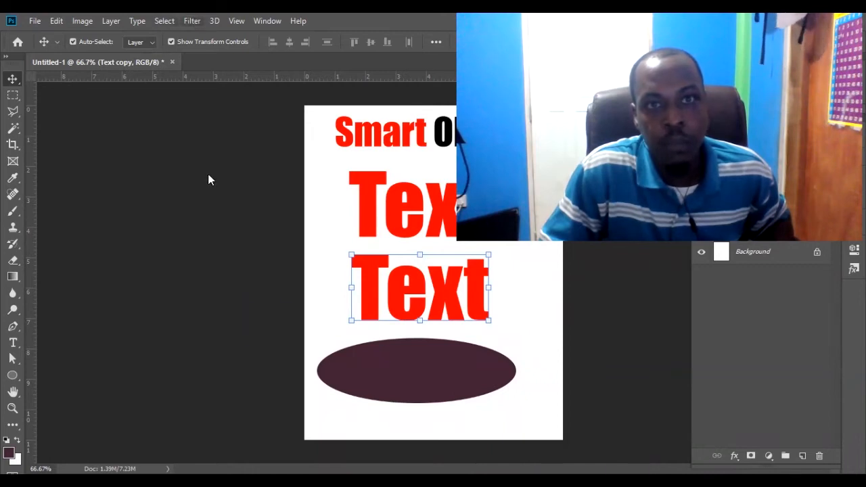
{"action": "left_click", "coordinate": [192, 20]}
{"action": "mouse_move", "coordinate": [209, 162]}
{"action": "left_click", "coordinate": [388, 211]}
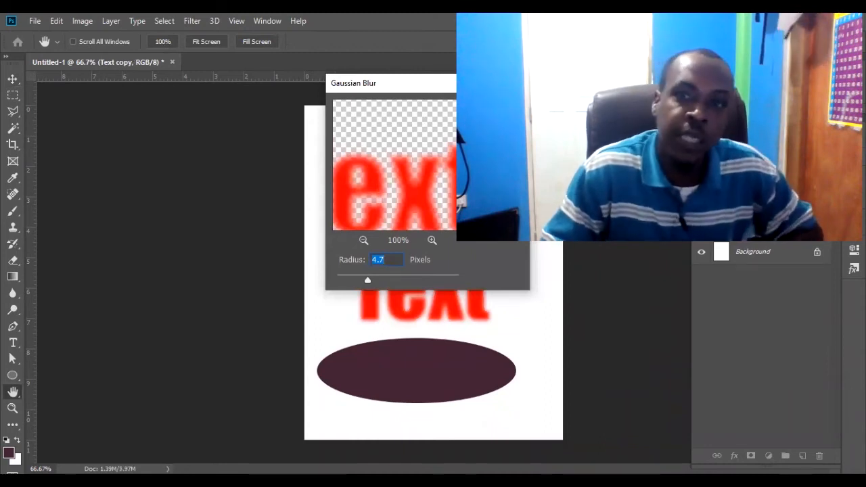
{"action": "left_click_drag", "start_coordinate": [487, 82], "coordinate": [742, 92]}
{"action": "left_click", "coordinate": [620, 251]}
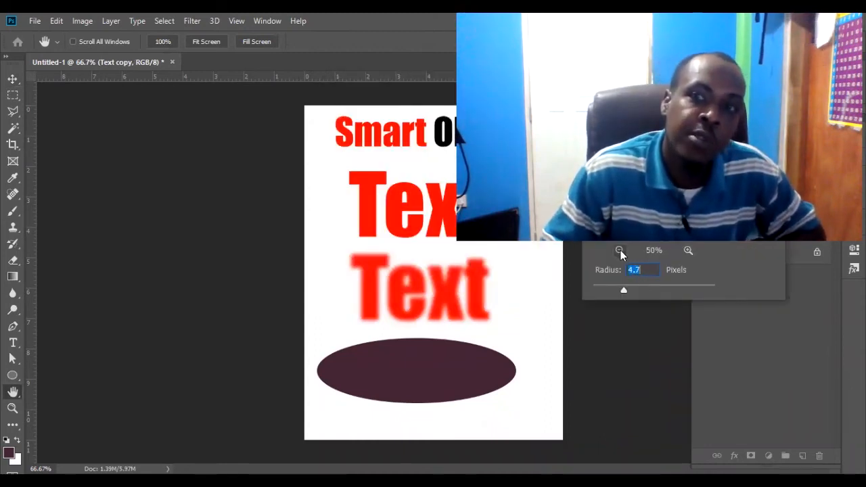
{"action": "left_click_drag", "start_coordinate": [641, 286], "coordinate": [643, 292]}
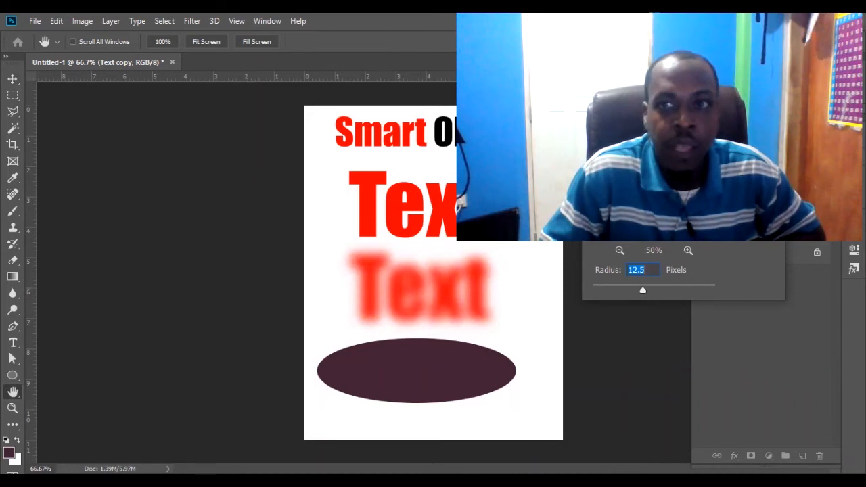
{"action": "key", "text": "Return"}
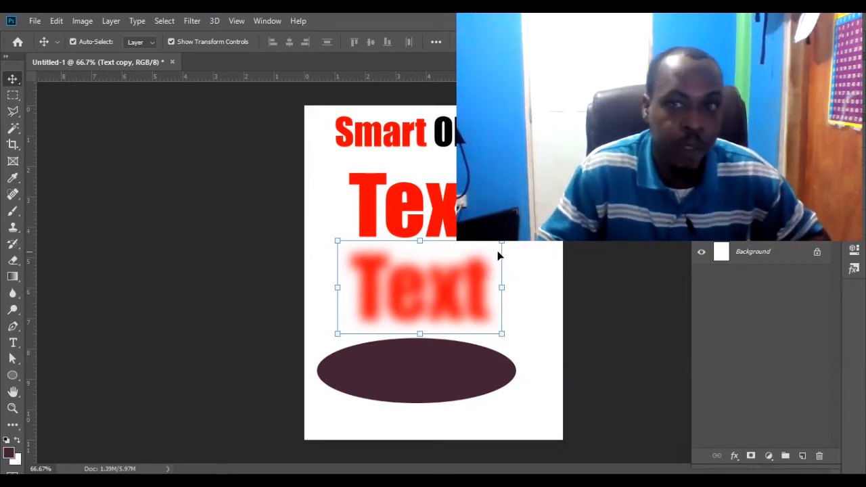
- Apply a Gaussian Blur with a 12.5-pixel radius to the "Text" Smart Object below the title
{"action": "left_click", "coordinate": [470, 208]}
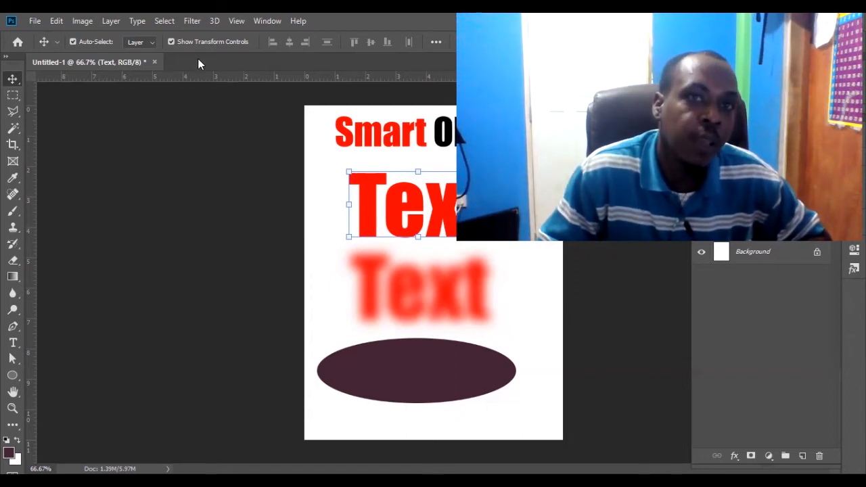
{"action": "left_click", "coordinate": [191, 24]}
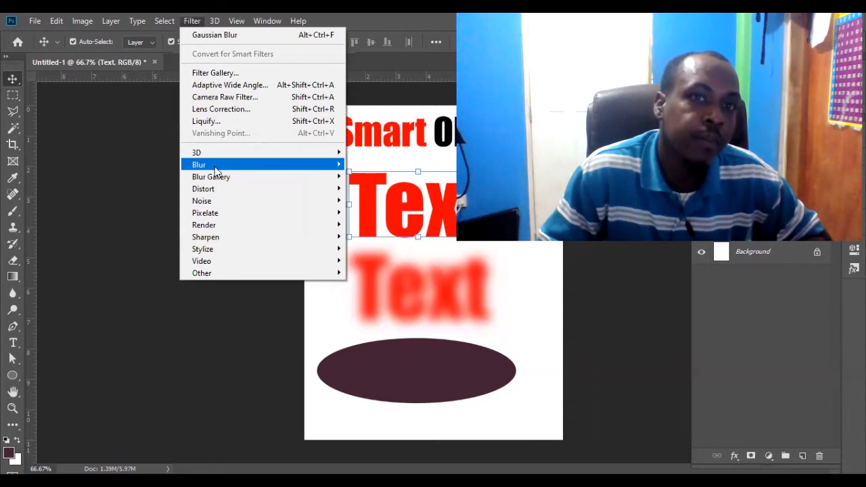
{"action": "mouse_move", "coordinate": [215, 166]}
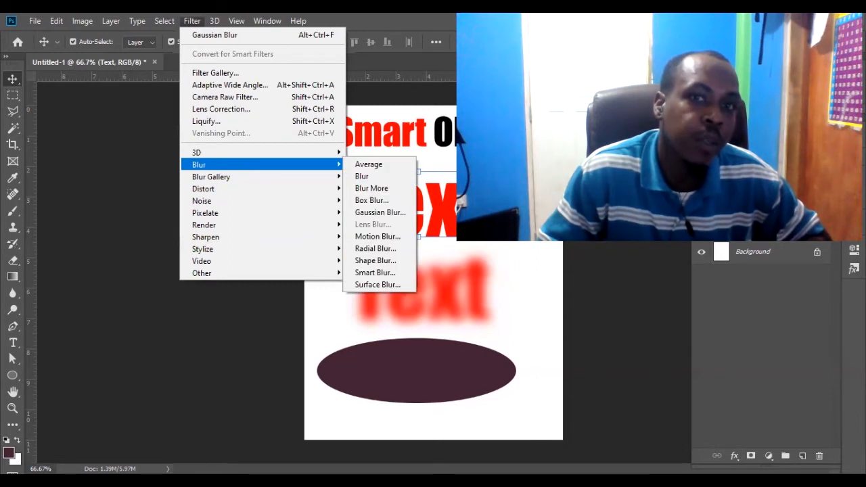
{"action": "left_click", "coordinate": [389, 213]}
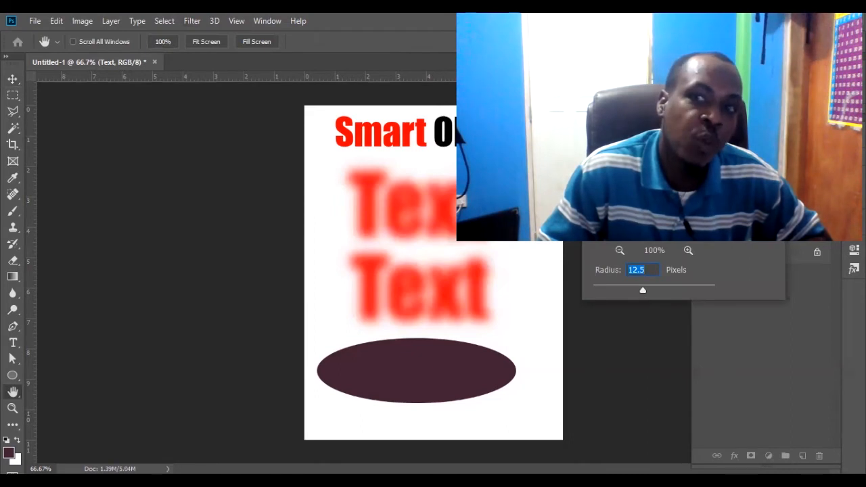
{"action": "left_click", "coordinate": [750, 126]}
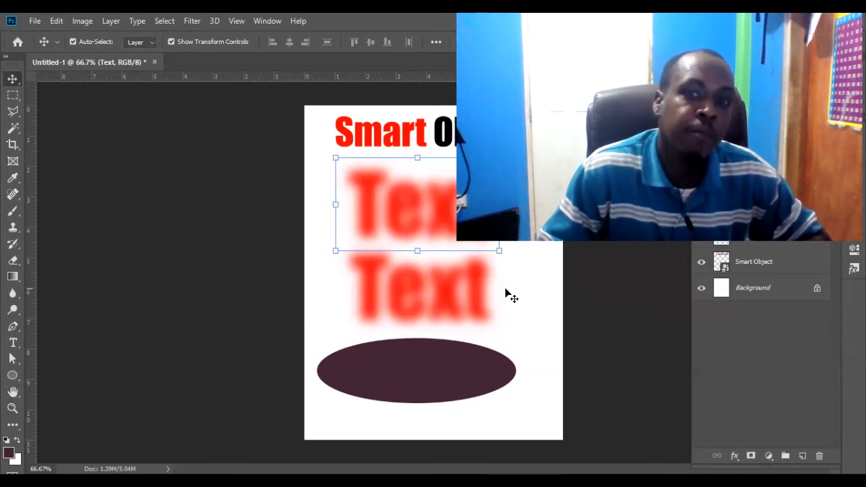
- Move the ellipse to the bottom of the page and shift the blurred rasterized "Text" copy down just above it
{"action": "left_click", "coordinate": [434, 376]}
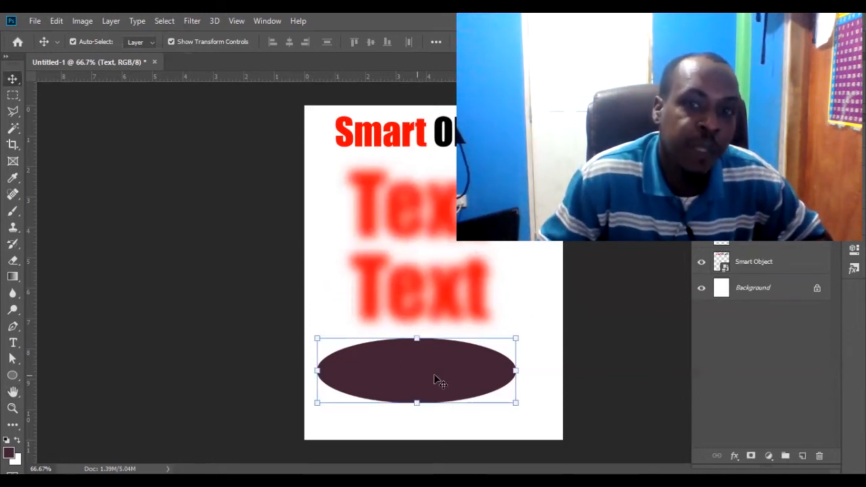
{"action": "left_click_drag", "start_coordinate": [446, 375], "coordinate": [437, 406]}
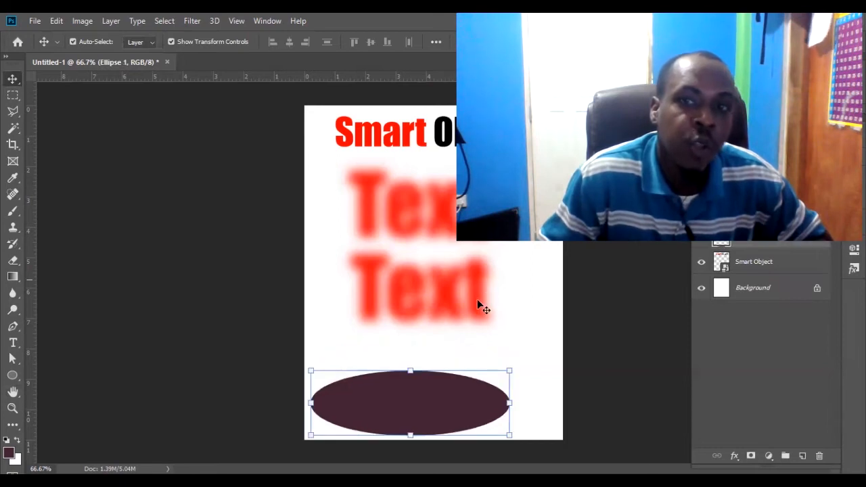
{"action": "left_click_drag", "start_coordinate": [482, 282], "coordinate": [472, 312]}
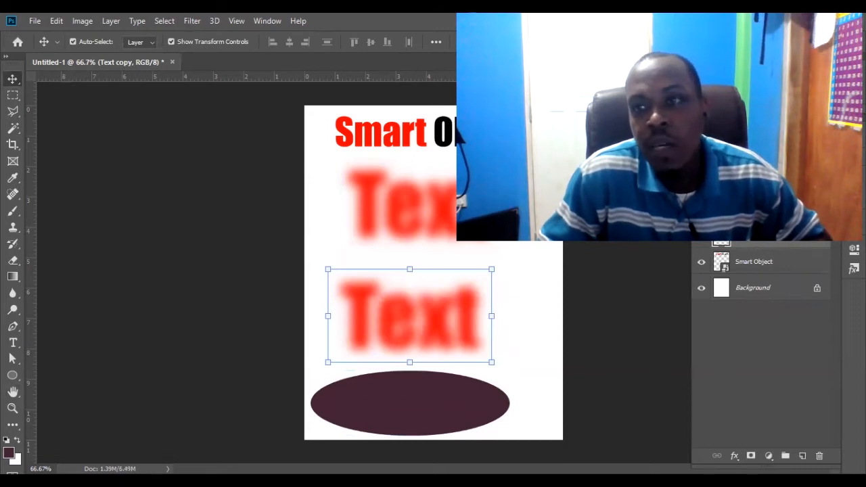
- Delete the ellipse and move both blurred "Text" layers further down the page, keeping a gap between them
{"action": "left_click", "coordinate": [754, 183]}
{"action": "key", "text": "Delete"}
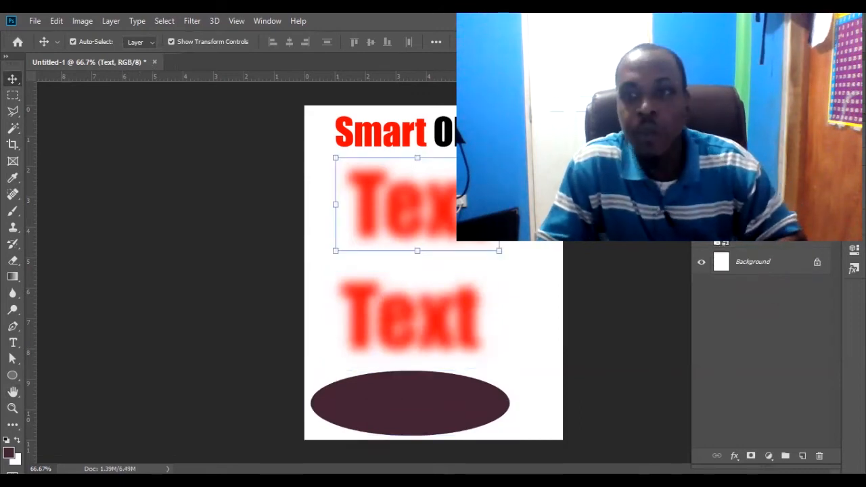
{"action": "left_click", "coordinate": [455, 341]}
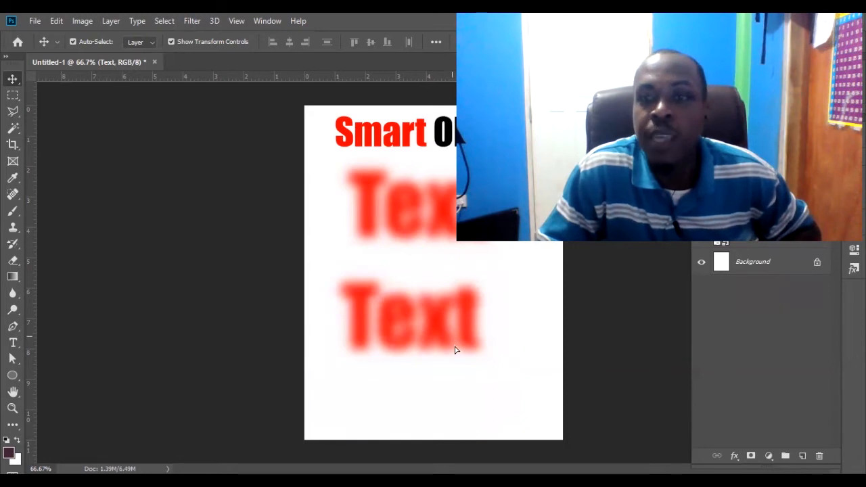
{"action": "left_click_drag", "start_coordinate": [452, 364], "coordinate": [457, 399]}
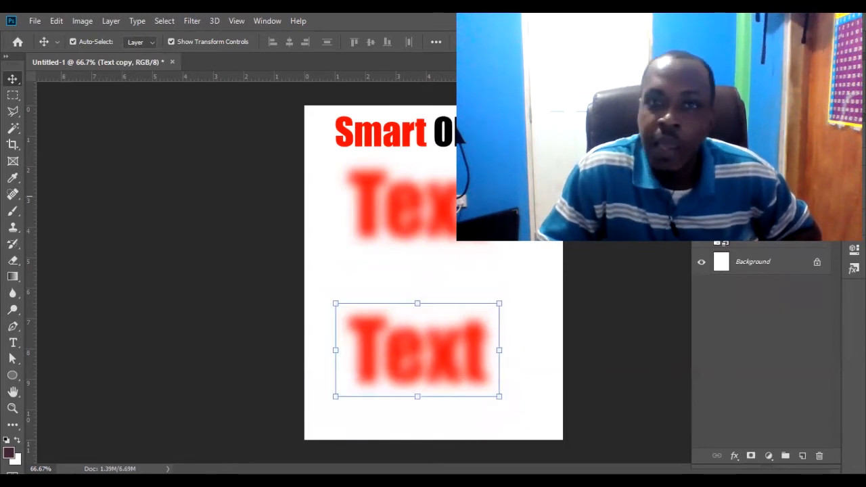
{"action": "left_click", "coordinate": [449, 206]}
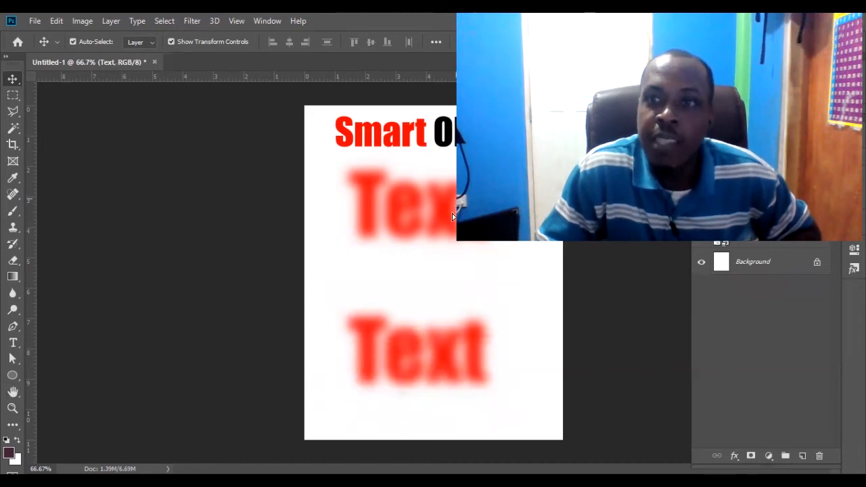
{"action": "left_click_drag", "start_coordinate": [453, 217], "coordinate": [457, 236]}
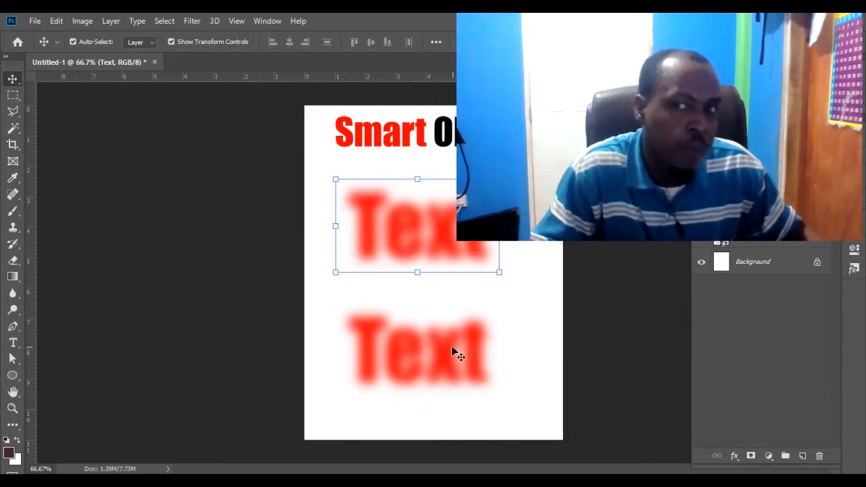
- Edit the Gaussian Blur smart filter on the "Text" Smart Object and set its radius to 7.4 pixels
{"action": "left_click", "coordinate": [761, 213]}
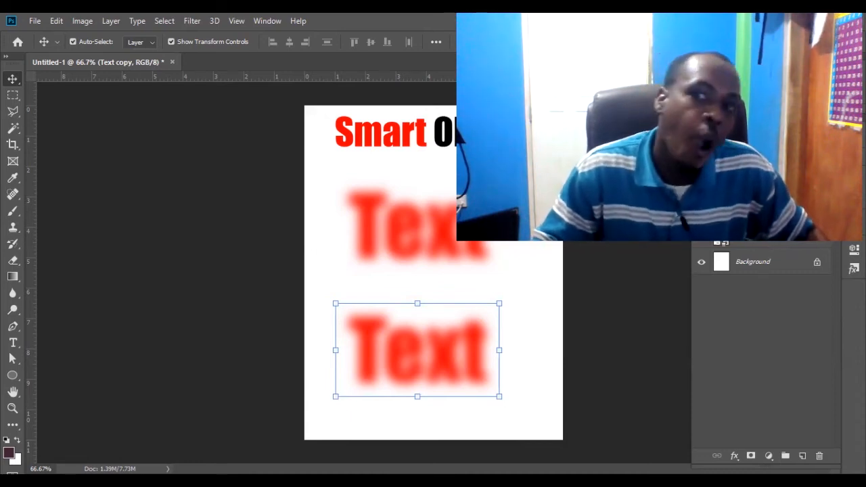
{"action": "left_click", "coordinate": [752, 216]}
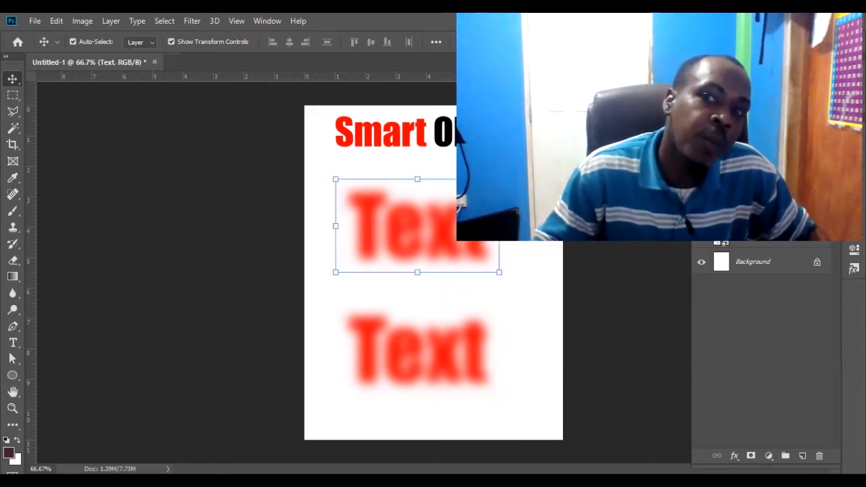
{"action": "double_click", "coordinate": [752, 210]}
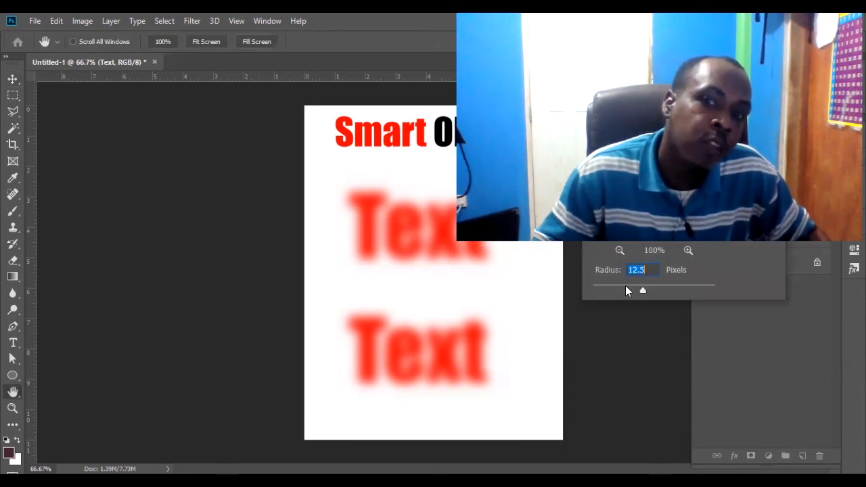
{"action": "left_click", "coordinate": [625, 288]}
{"action": "left_click_drag", "start_coordinate": [625, 289], "coordinate": [632, 289]}
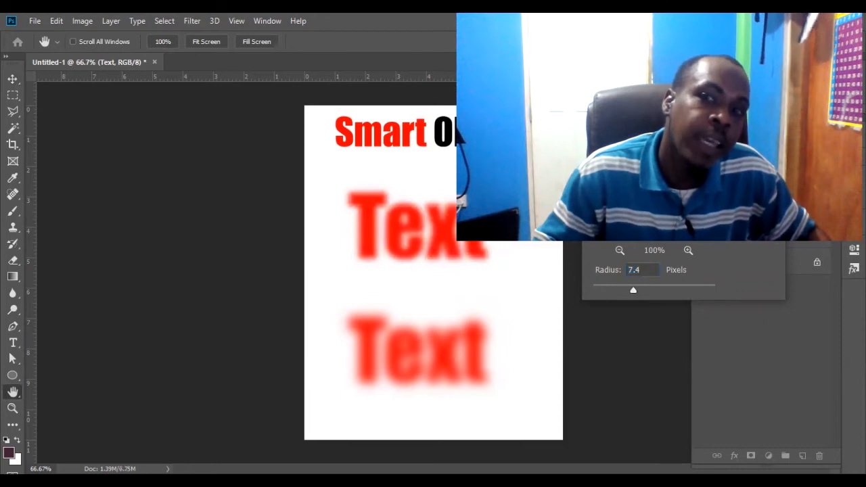
{"action": "key", "text": "Return"}
- Increase the Gaussian Blur smart filter's radius on the "Text" Smart Object to 19.4 pixels
{"action": "left_click", "coordinate": [425, 236]}
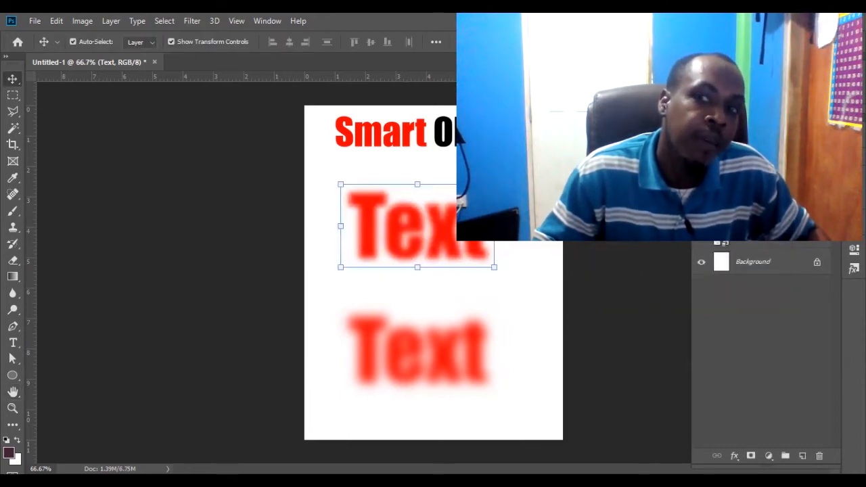
{"action": "key", "text": "ctrl+alt+f"}
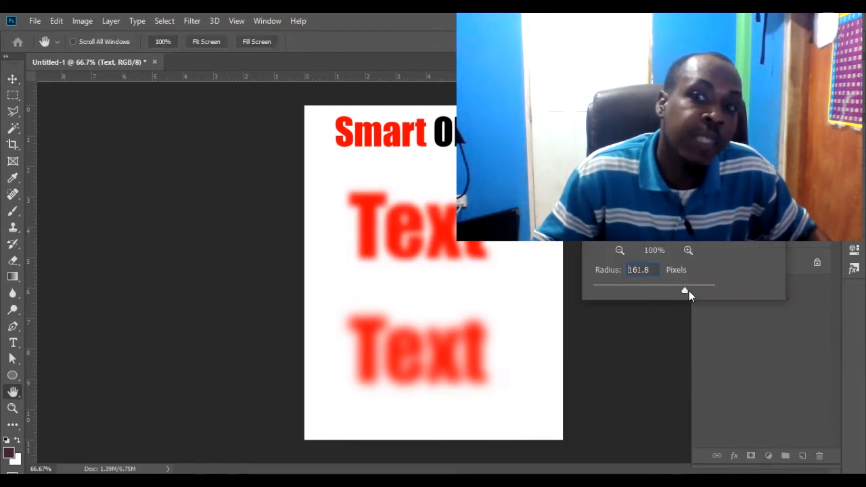
{"action": "left_click", "coordinate": [674, 290]}
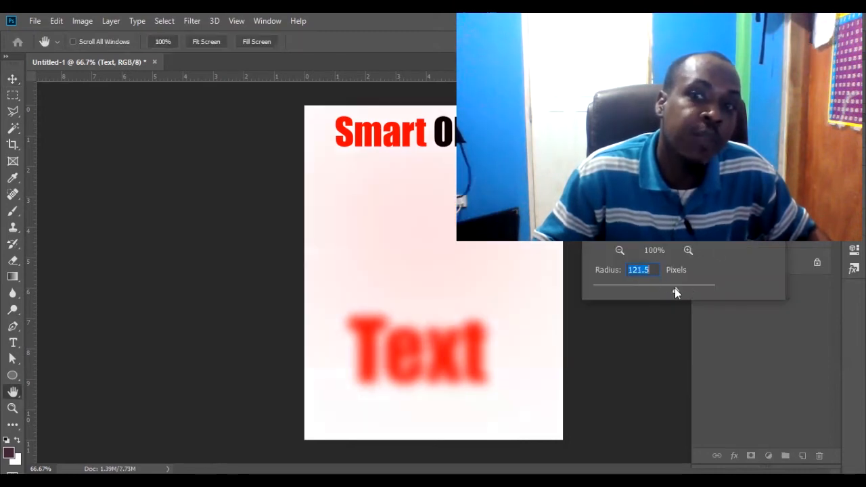
{"action": "left_click_drag", "start_coordinate": [664, 289], "coordinate": [644, 290]}
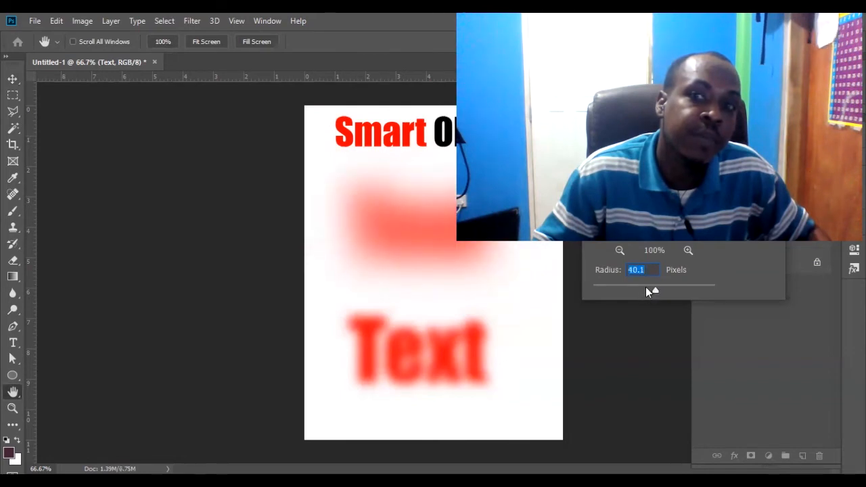
{"action": "left_click", "coordinate": [646, 290]}
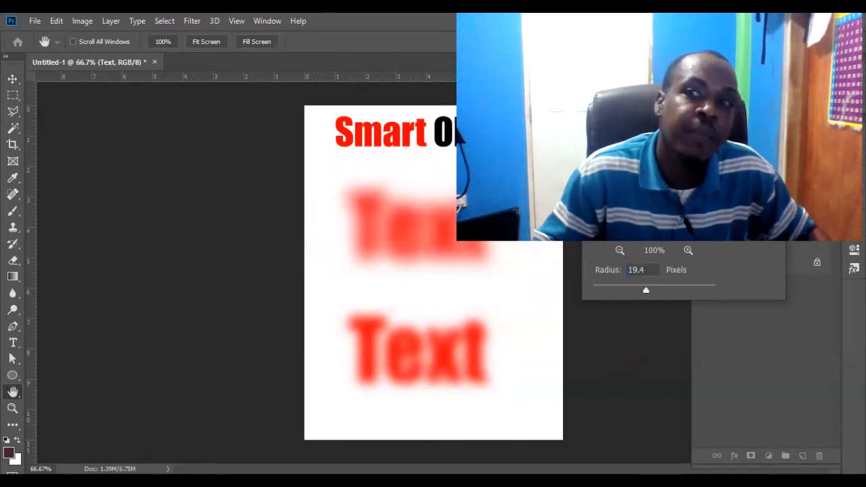
{"action": "key", "text": "Return"}
{"action": "key", "text": "v"}
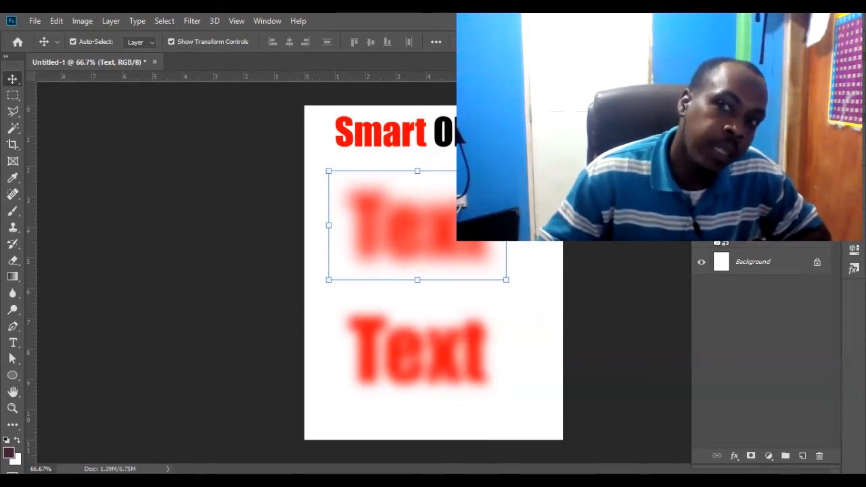
- Open the contents of the "Text" Smart Object and replace the final letter with a capital T so the word reads "TexT"
{"action": "right_click", "coordinate": [737, 211]}
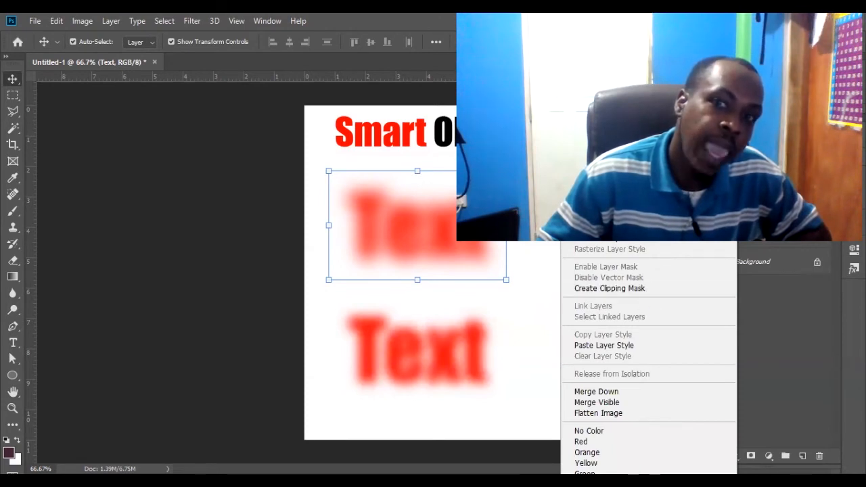
{"action": "left_click", "coordinate": [597, 182]}
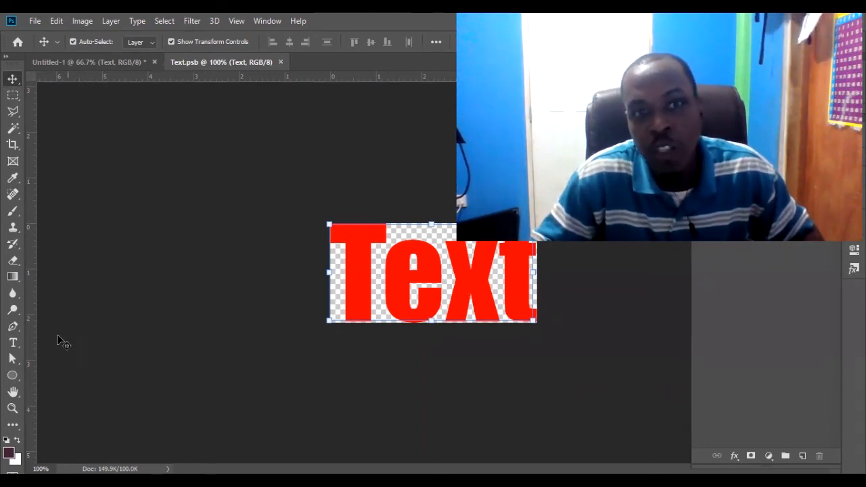
{"action": "left_click", "coordinate": [13, 343]}
{"action": "left_click", "coordinate": [536, 274]}
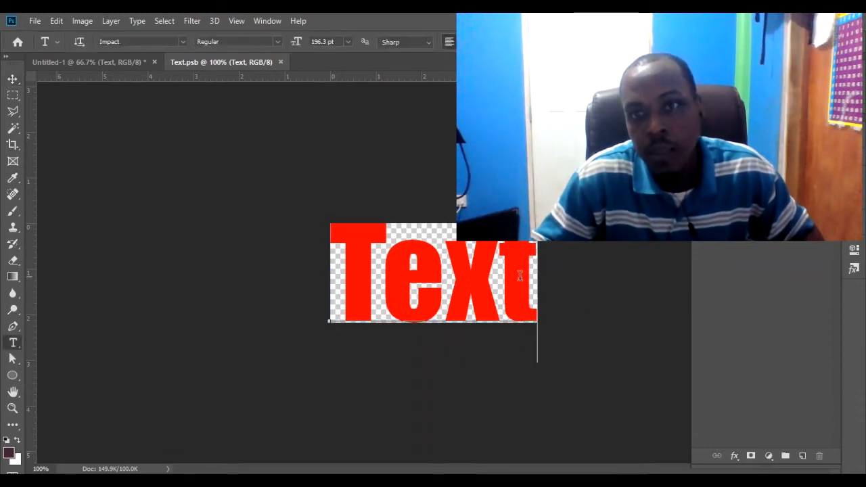
{"action": "left_click_drag", "start_coordinate": [536, 274], "coordinate": [501, 276]}
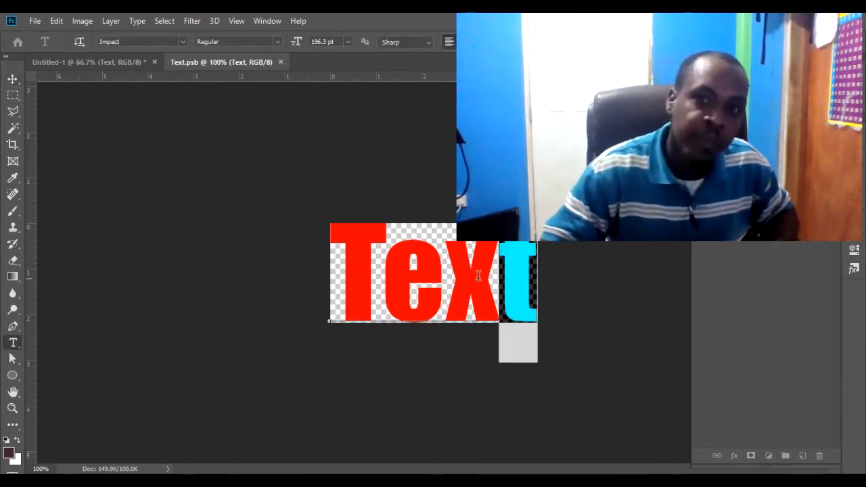
{"action": "type", "text": "T"}
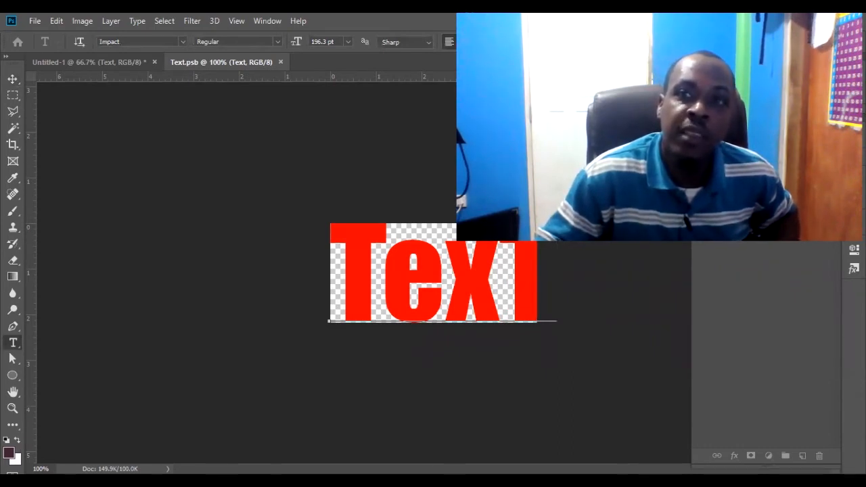
{"action": "key", "text": "ctrl+Return"}
- Widen the Text.psb canvas to 5 inches, anchored at its middle-left edge, and save and close the document
{"action": "left_click", "coordinate": [82, 21]}
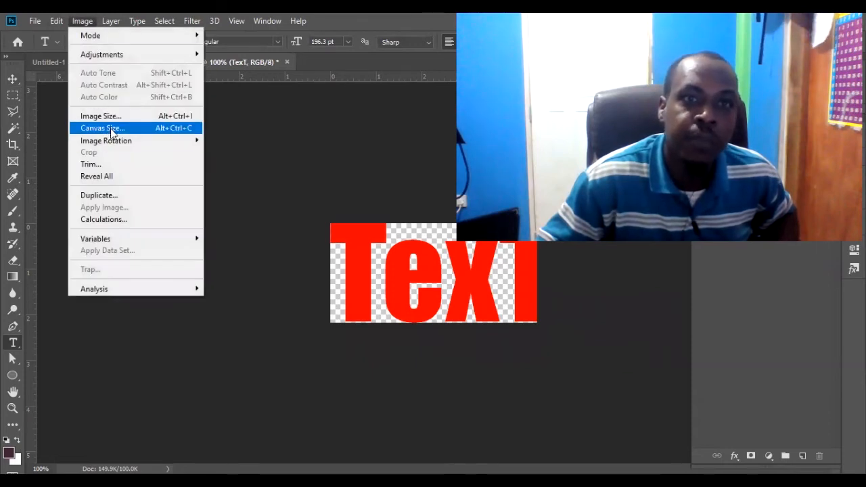
{"action": "left_click", "coordinate": [119, 129]}
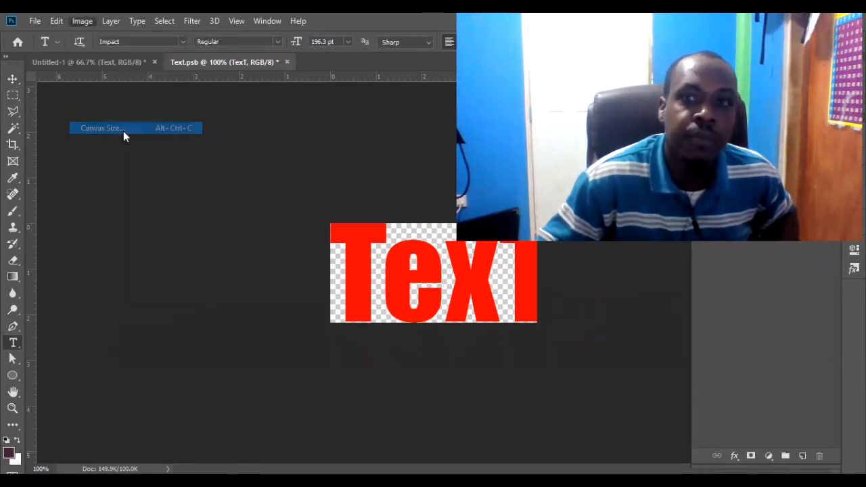
{"action": "double_click", "coordinate": [708, 248]}
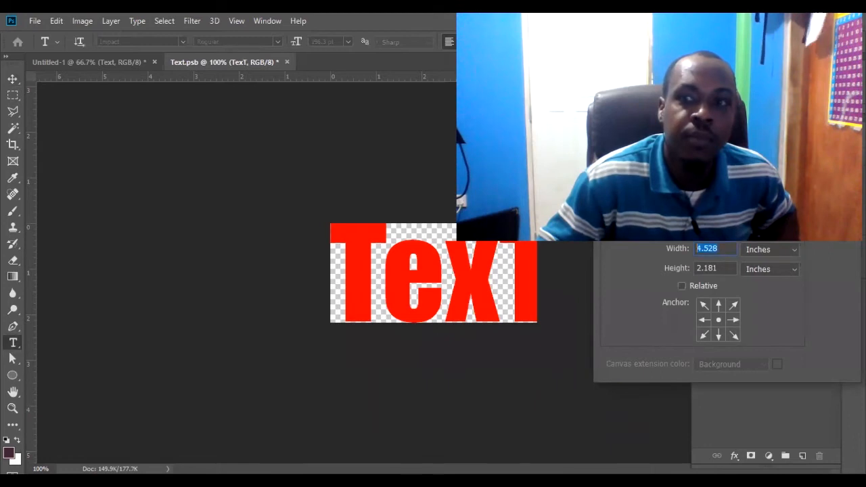
{"action": "type", "text": "5"}
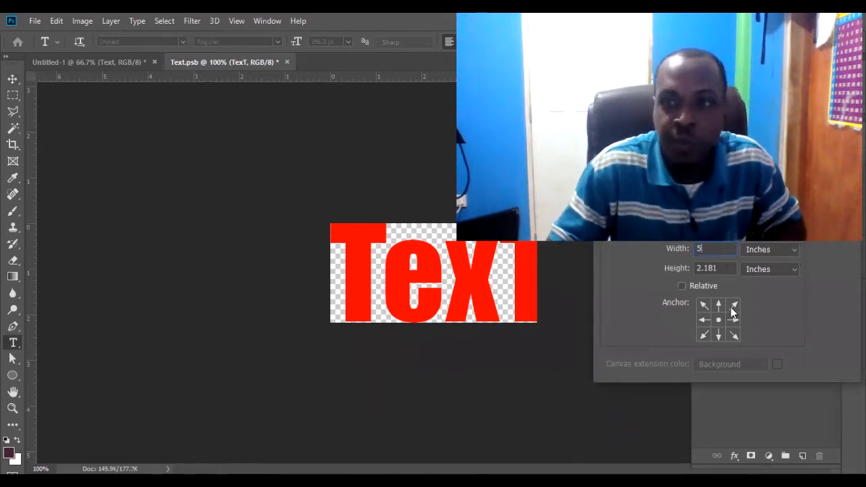
{"action": "left_click", "coordinate": [703, 319]}
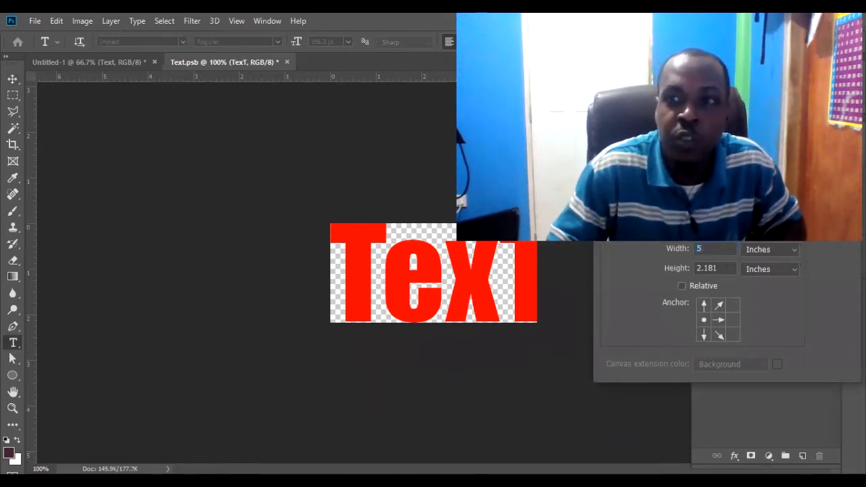
{"action": "key", "text": "Return"}
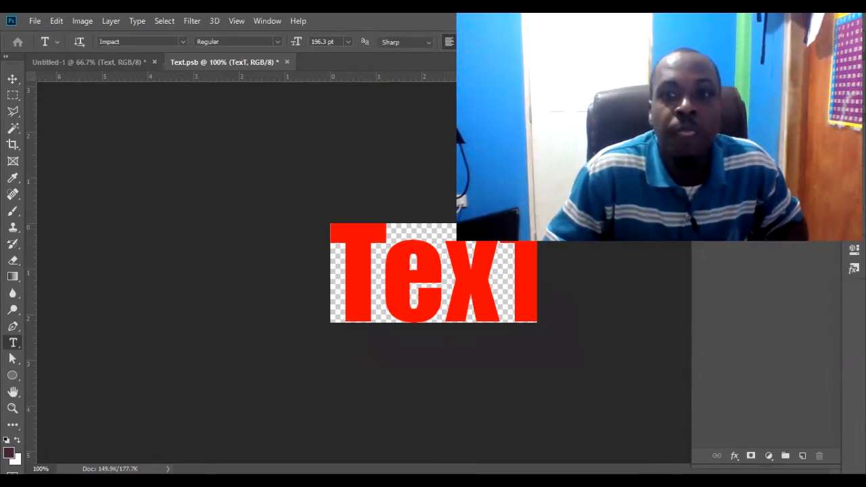
{"action": "left_click", "coordinate": [287, 61]}
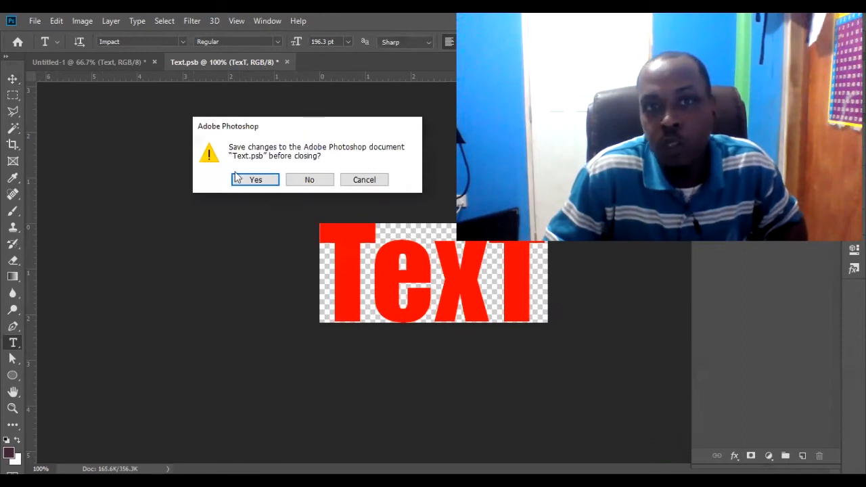
{"action": "left_click", "coordinate": [255, 182]}
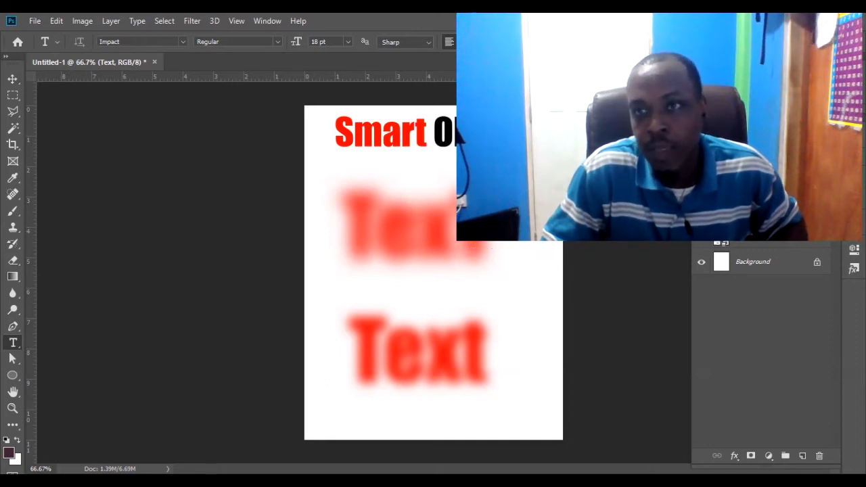
- Reopen the Smart Object's contents, replace the whole word with "edit", and save and close Text.psb
{"action": "right_click", "coordinate": [740, 215]}
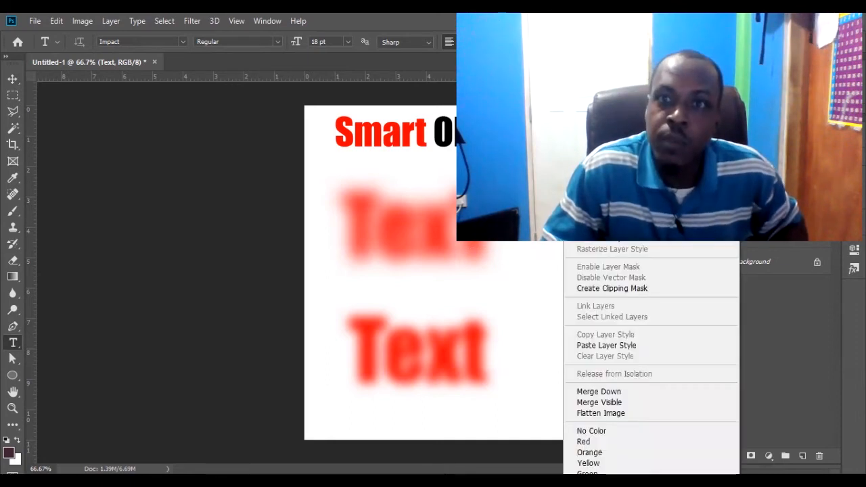
{"action": "left_click", "coordinate": [604, 170]}
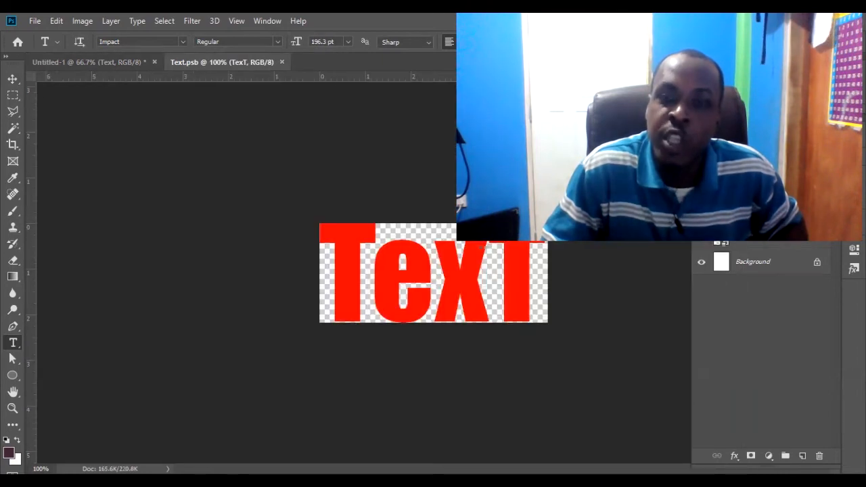
{"action": "double_click", "coordinate": [345, 262]}
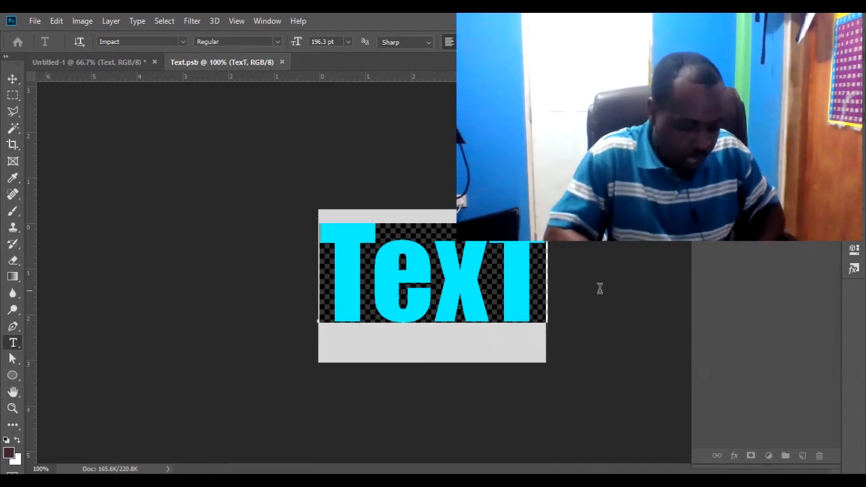
{"action": "type", "text": "edit"}
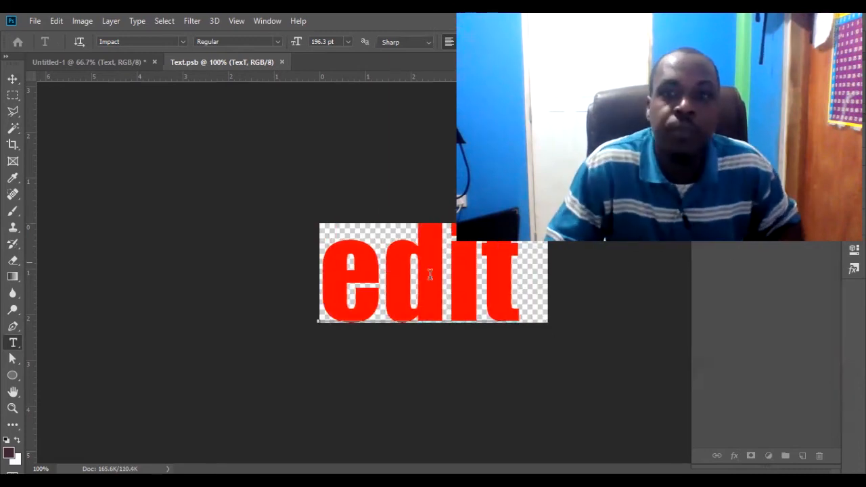
{"action": "key", "text": "ctrl+Return"}
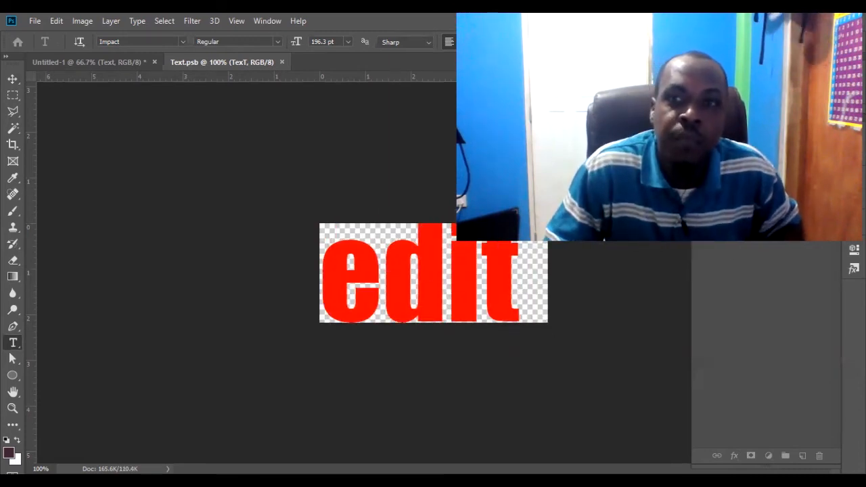
{"action": "left_click", "coordinate": [284, 62]}
{"action": "left_click", "coordinate": [255, 180]}
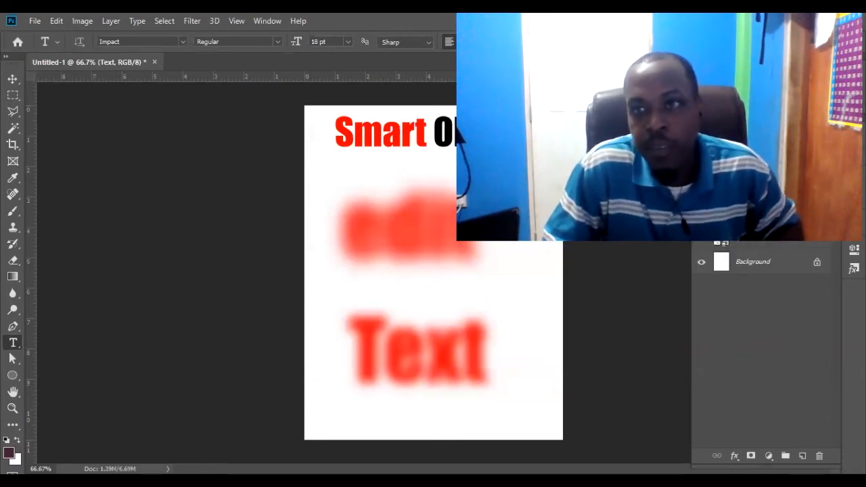
- Move the blurred rasterized "Text" up and to the right, and shift the "edit" Smart Object right to sit just above it
{"action": "left_click", "coordinate": [12, 79]}
{"action": "left_click", "coordinate": [433, 356]}
{"action": "left_click_drag", "start_coordinate": [460, 351], "coordinate": [495, 336]}
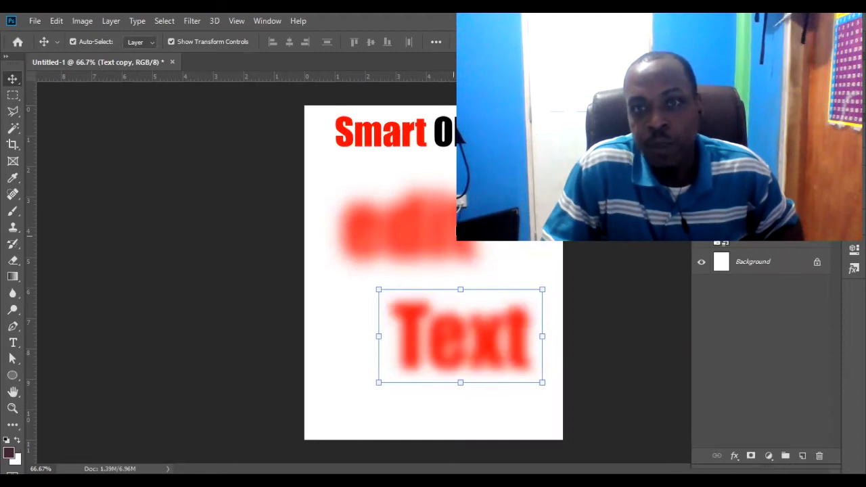
{"action": "left_click_drag", "start_coordinate": [472, 233], "coordinate": [476, 262]}
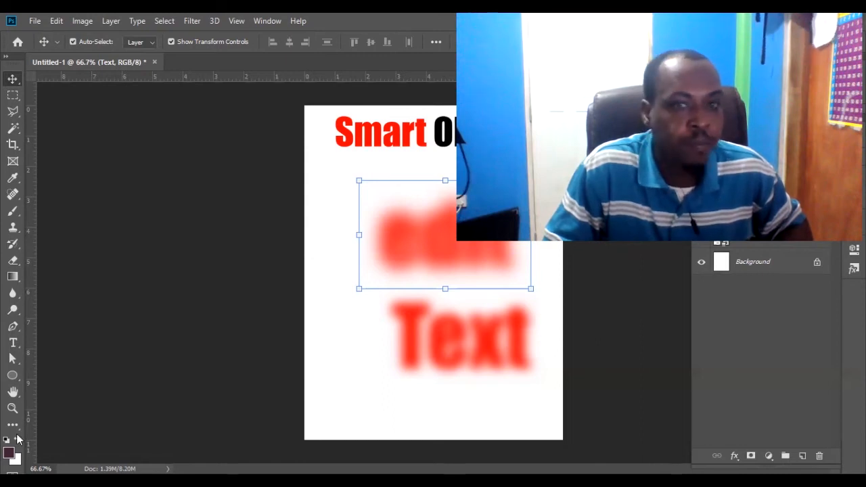
{"action": "left_click", "coordinate": [398, 397]}
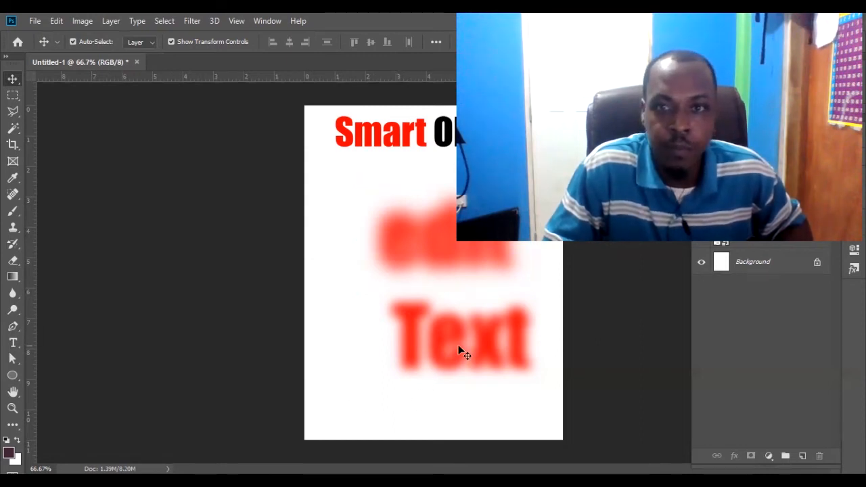
- Delete the blurred rasterized "Text" layer and the "edit" Smart Object from the page
{"action": "left_click", "coordinate": [441, 358]}
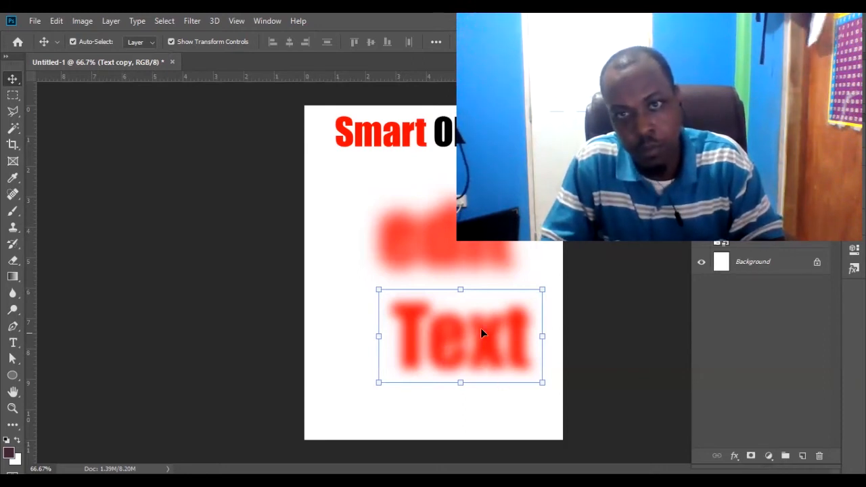
{"action": "key", "text": "Delete"}
{"action": "left_click", "coordinate": [469, 248]}
{"action": "key", "text": "Delete"}
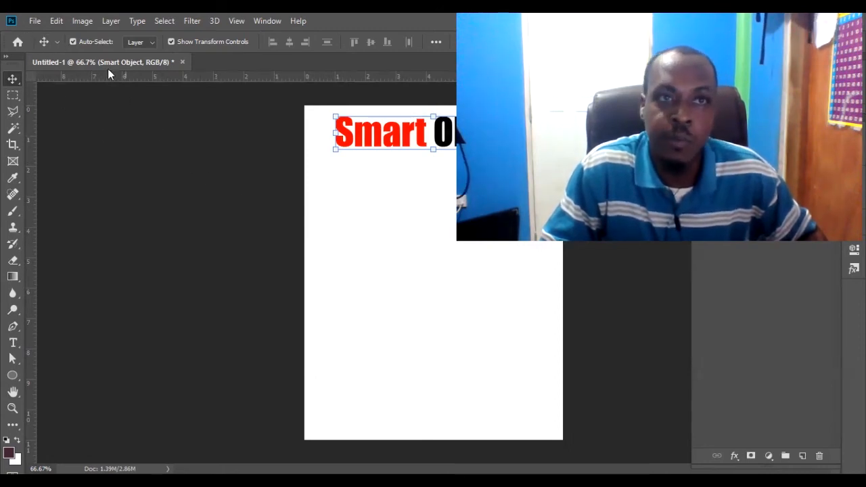
{"action": "left_click", "coordinate": [34, 21]}
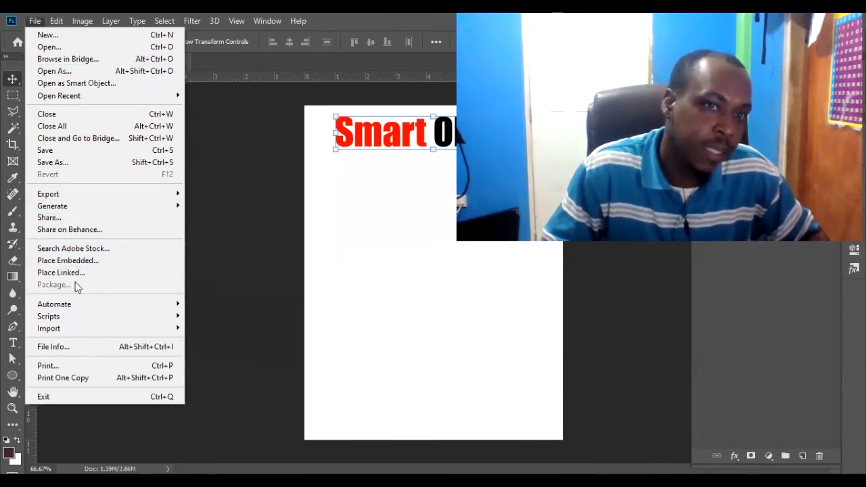
{"action": "mouse_move", "coordinate": [130, 322]}
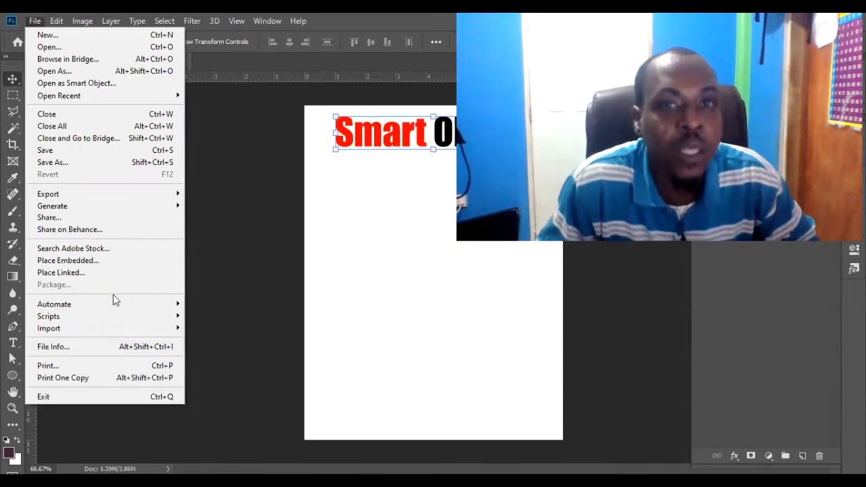
{"action": "left_click", "coordinate": [219, 119]}
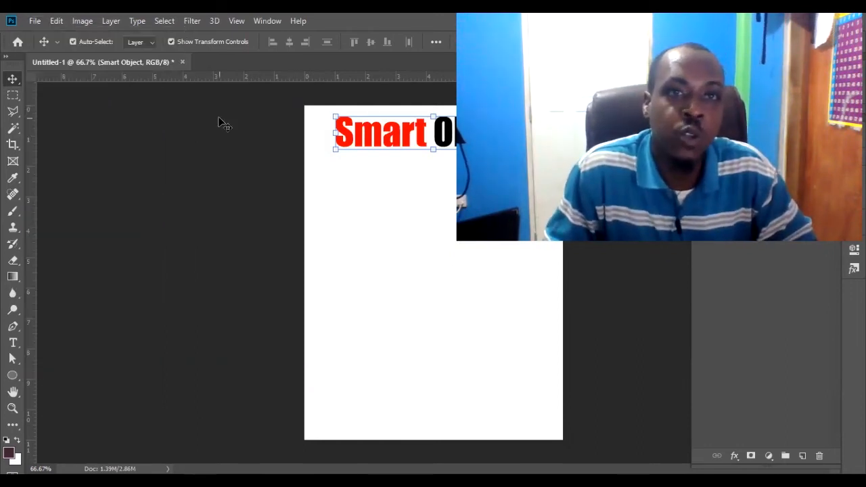
- Open the wine label PSD from the Mummy folder in Documents and deselect its active layer
{"action": "left_click", "coordinate": [39, 23]}
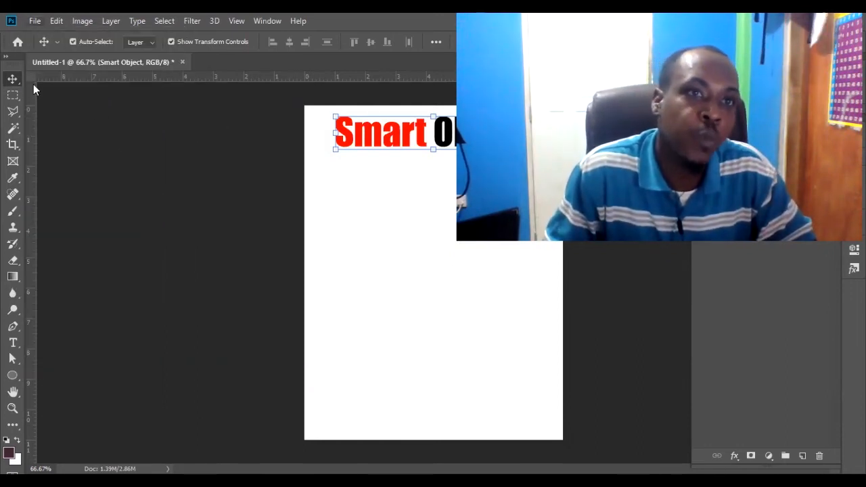
{"action": "left_click", "coordinate": [66, 47]}
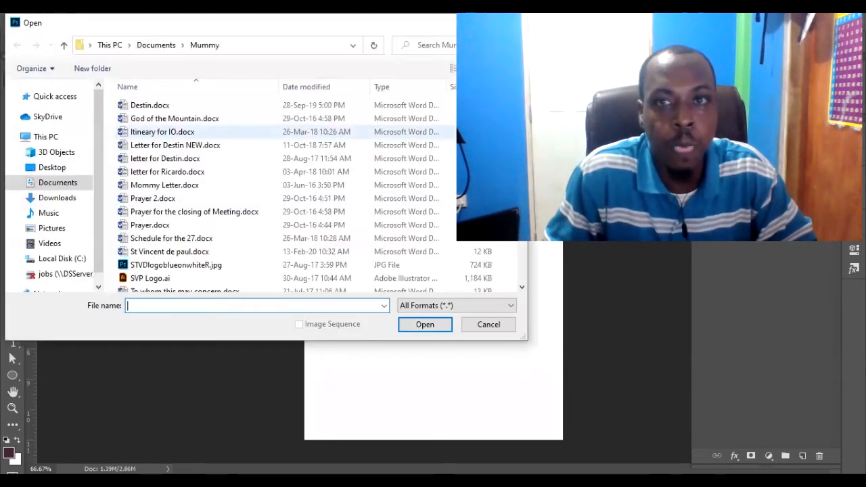
{"action": "scroll", "coordinate": [501, 283], "scroll_direction": "down", "scroll_amount": 4}
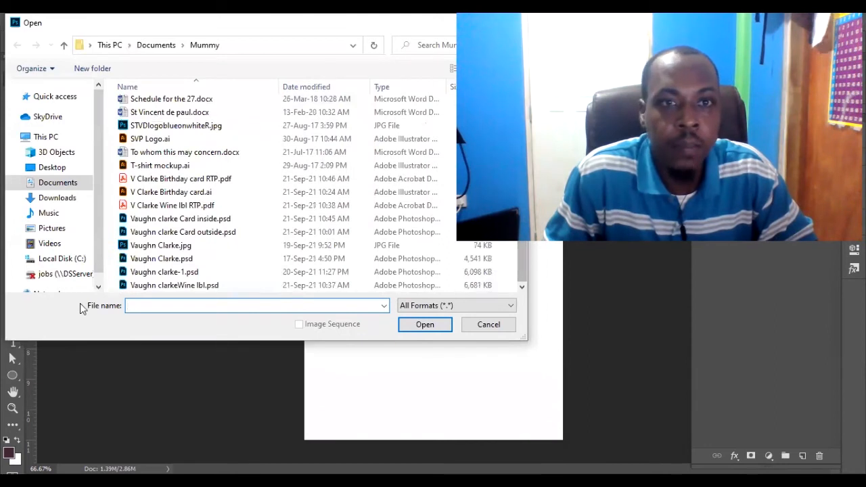
{"action": "left_click", "coordinate": [182, 287]}
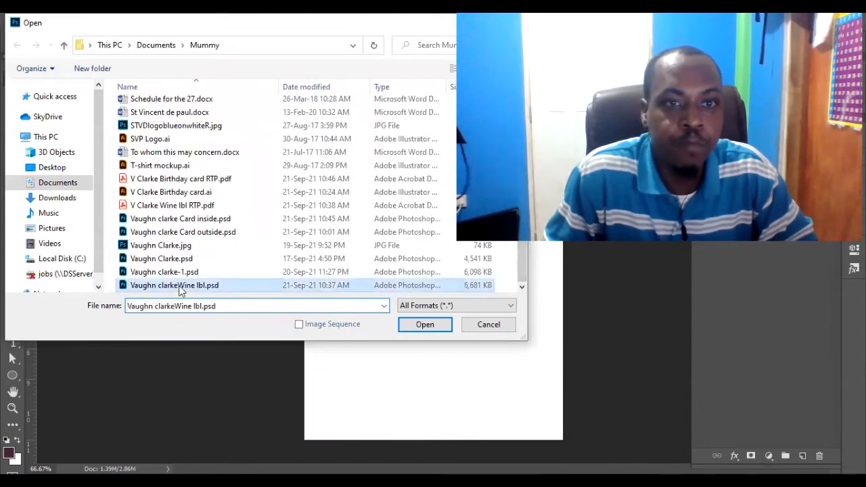
{"action": "left_click", "coordinate": [435, 332]}
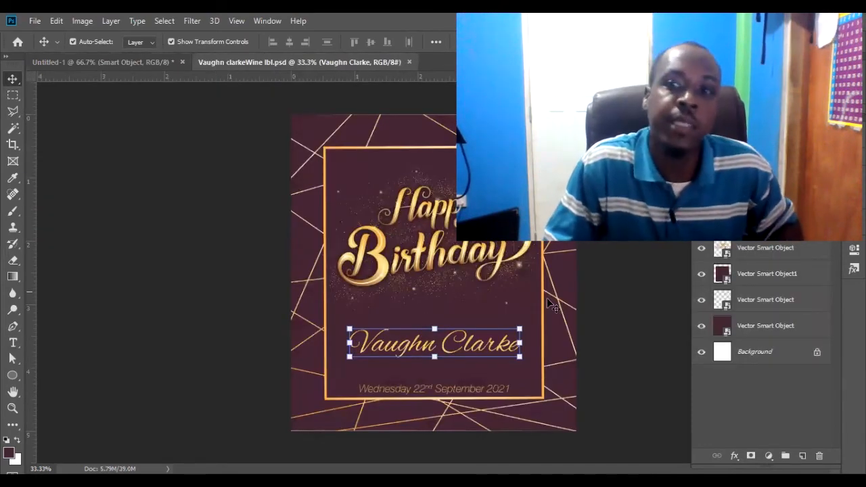
{"action": "left_click", "coordinate": [609, 149]}
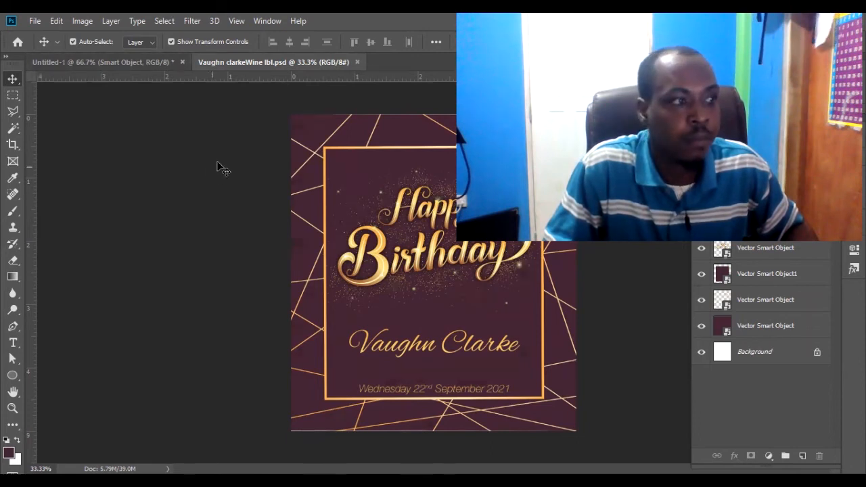
- Compare the untitled document with the separately opened wine label document, and close the label file
{"action": "left_click", "coordinate": [100, 59]}
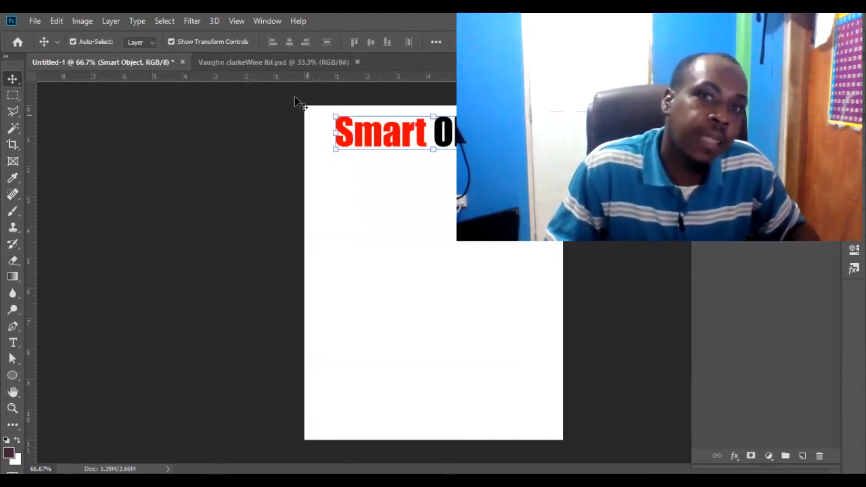
{"action": "left_click", "coordinate": [246, 63]}
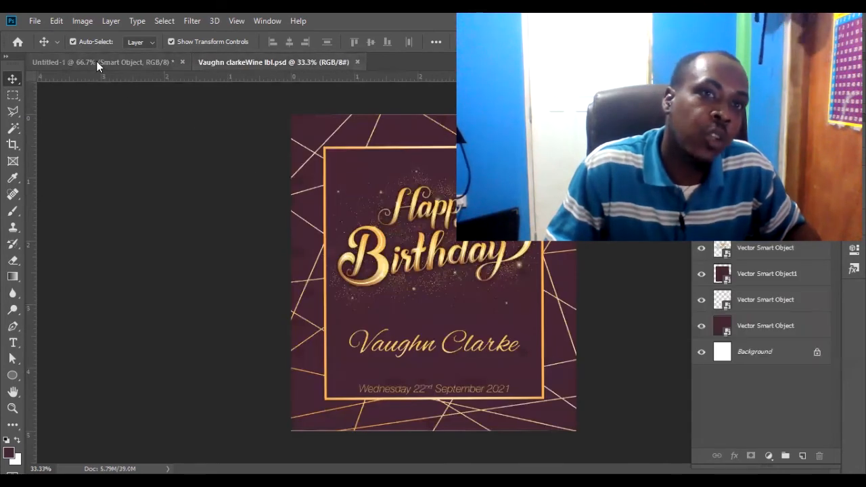
{"action": "left_click", "coordinate": [96, 62]}
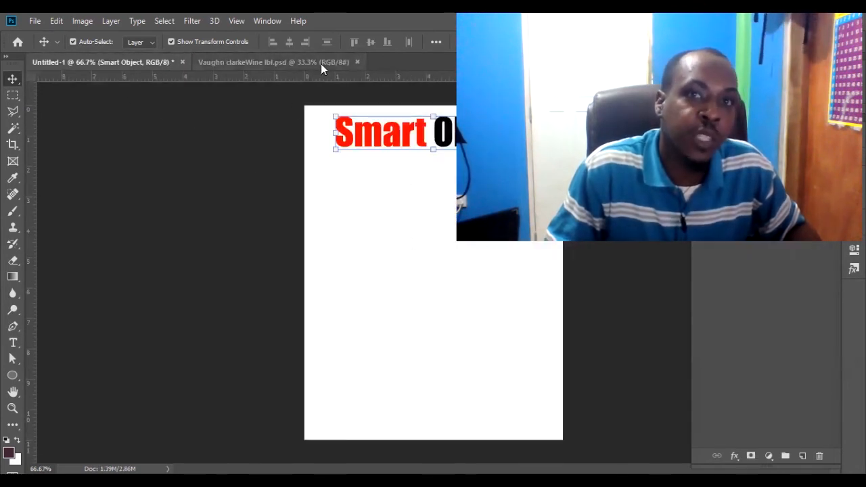
{"action": "left_click", "coordinate": [321, 63]}
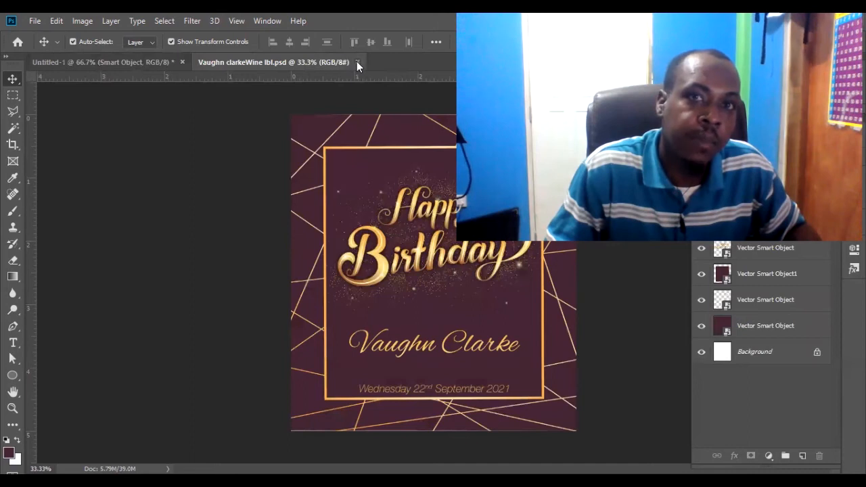
{"action": "left_click", "coordinate": [358, 62]}
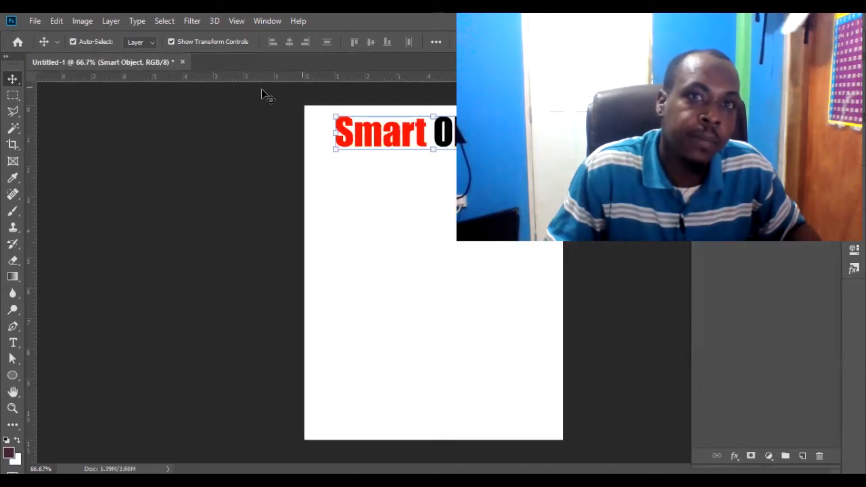
- Place the wine label PSD as an embedded Smart Object in the untitled document, just below the title
{"action": "left_click", "coordinate": [35, 21]}
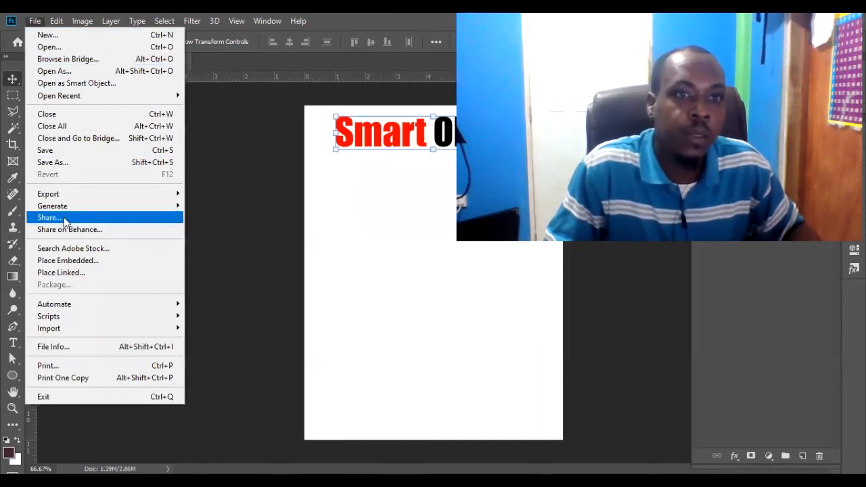
{"action": "left_click", "coordinate": [91, 260]}
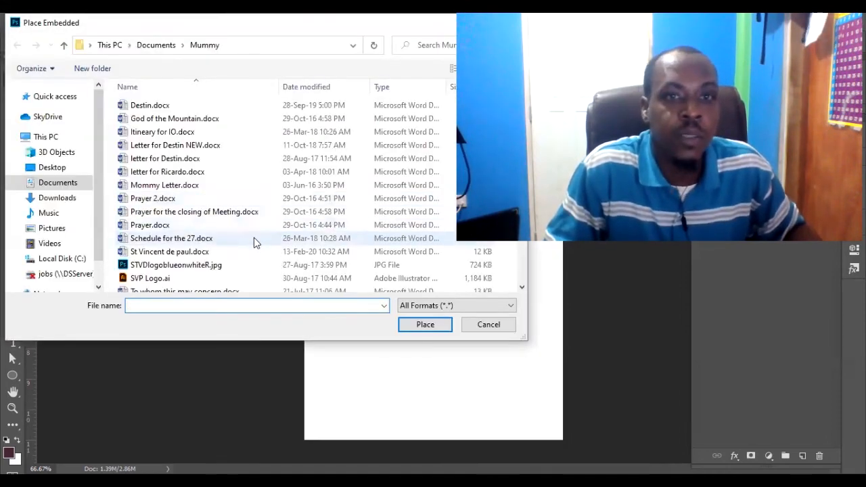
{"action": "scroll", "coordinate": [254, 237], "scroll_direction": "down", "scroll_amount": 4}
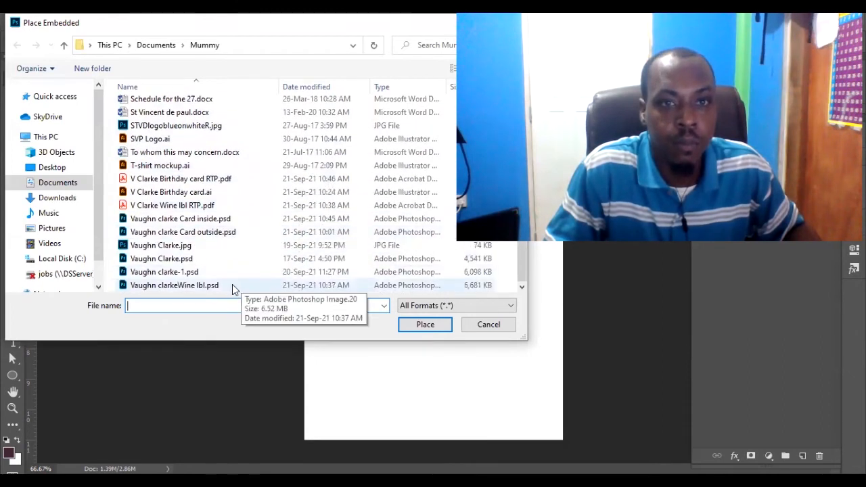
{"action": "left_click", "coordinate": [232, 285]}
{"action": "left_click", "coordinate": [437, 325]}
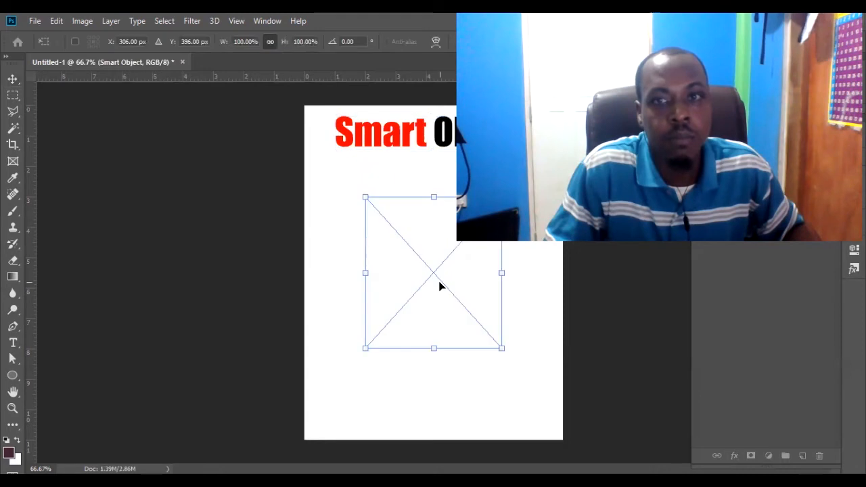
{"action": "left_click_drag", "start_coordinate": [464, 277], "coordinate": [476, 209]}
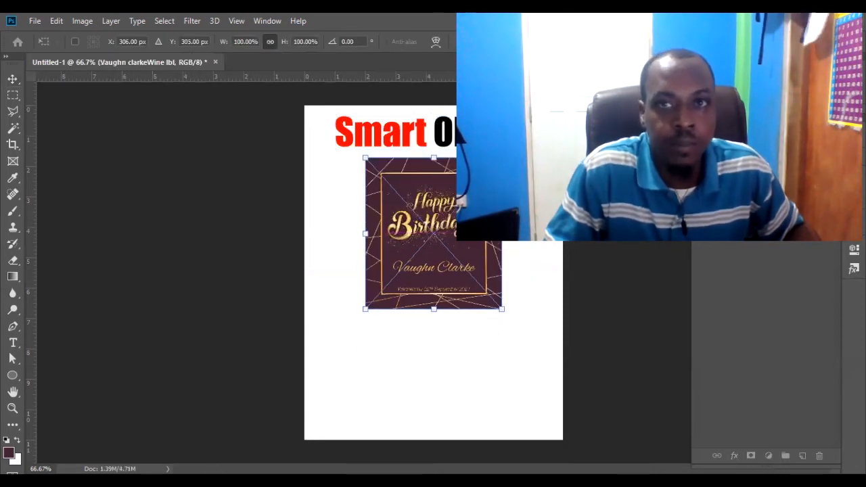
{"action": "key", "text": "Return"}
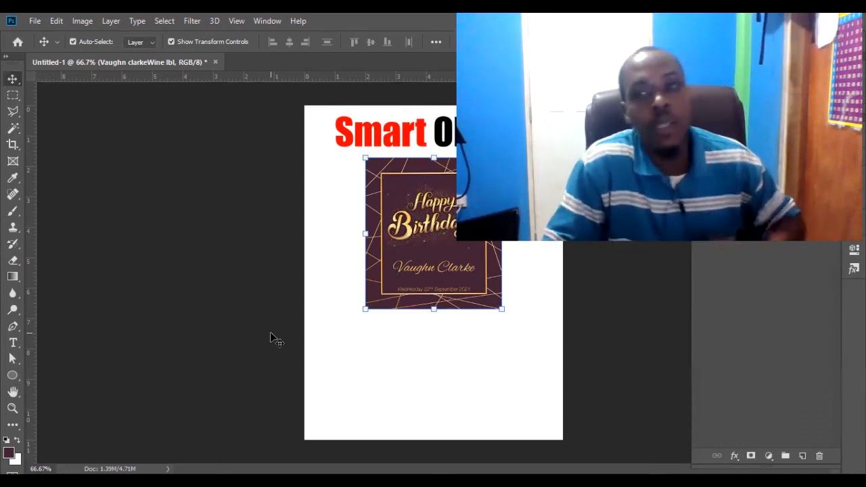
- Place the same wine label PSD as a linked Smart Object directly beneath the embedded copy, at Y 684 px
{"action": "left_click", "coordinate": [37, 23]}
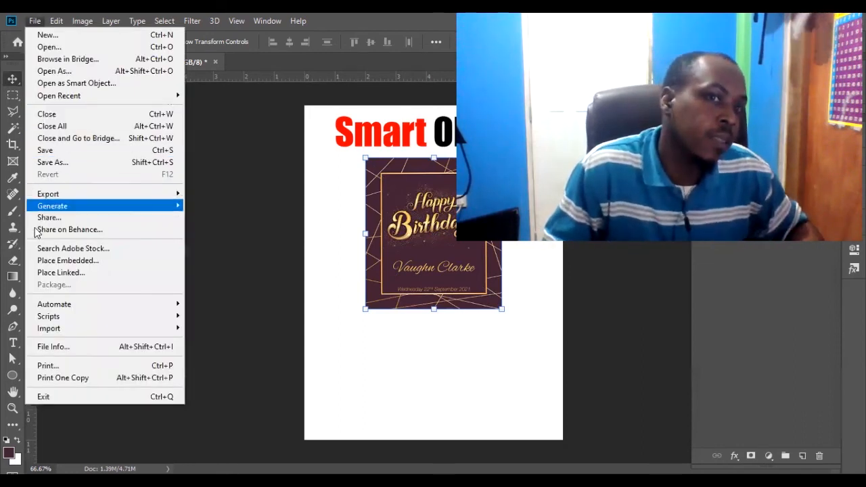
{"action": "left_click", "coordinate": [65, 273]}
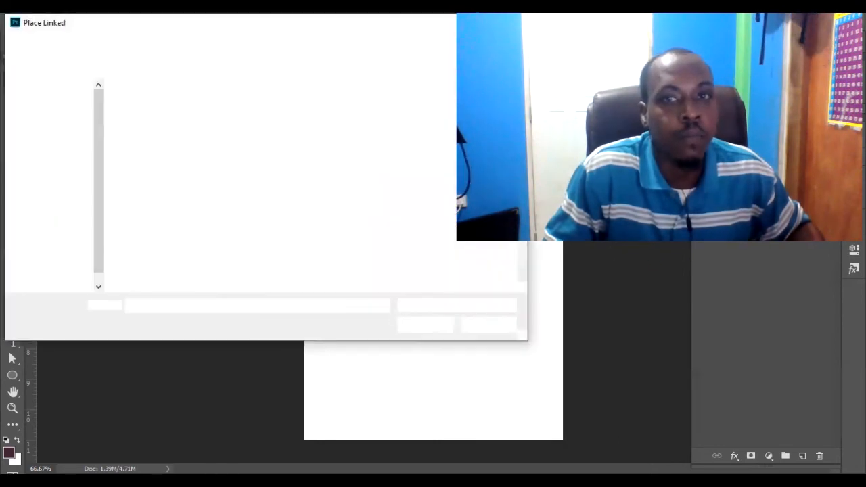
{"action": "scroll", "coordinate": [203, 270], "scroll_direction": "down", "scroll_amount": 4}
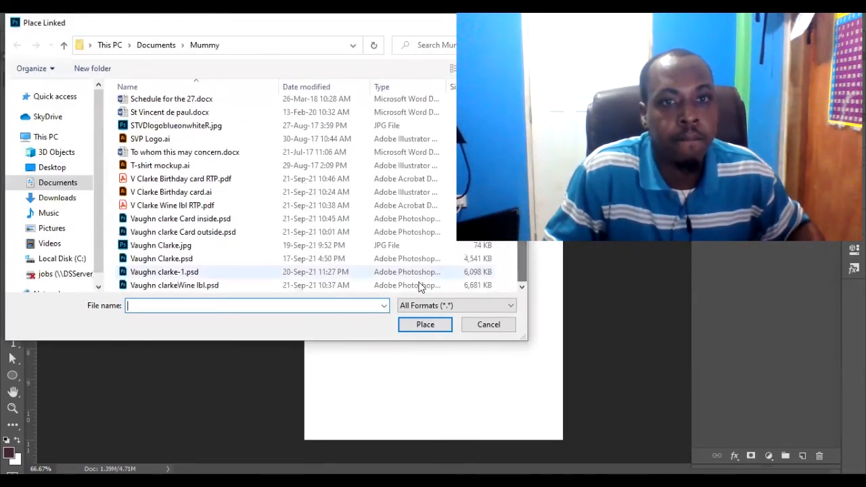
{"action": "left_click", "coordinate": [194, 288]}
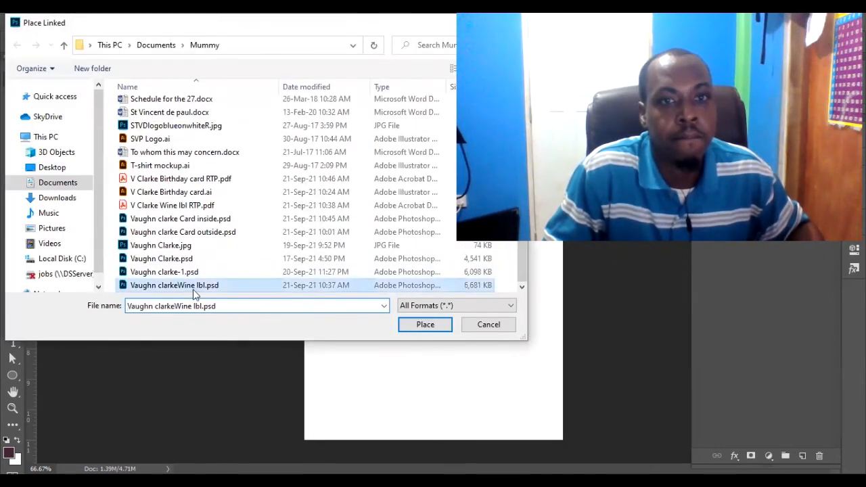
{"action": "left_click", "coordinate": [422, 328]}
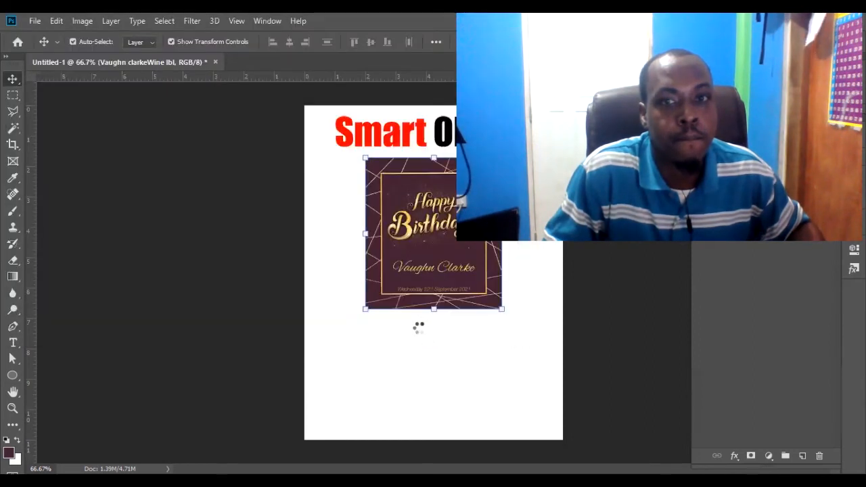
{"action": "left_click_drag", "start_coordinate": [418, 332], "coordinate": [429, 454]}
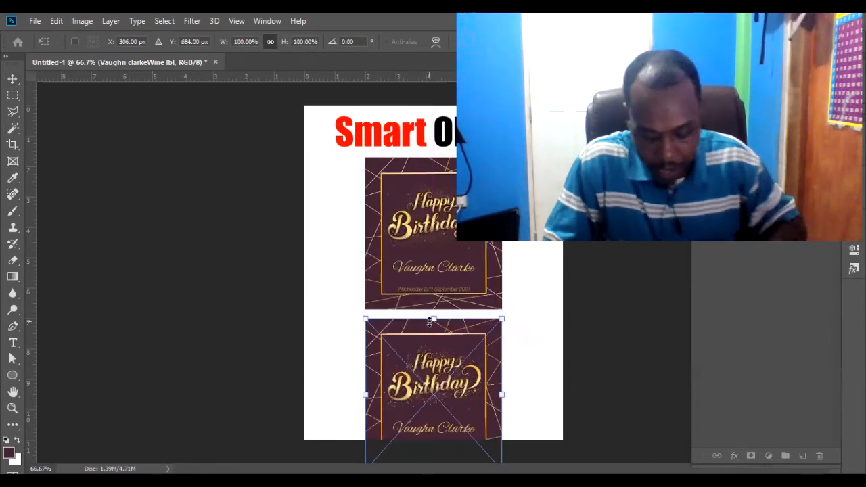
{"action": "key", "text": "Return"}
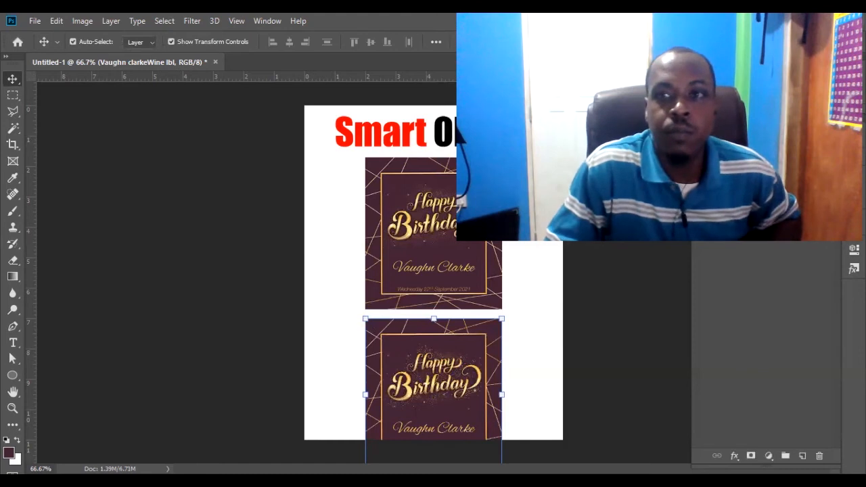
- Remove the "Smart Object" title and move both labels up together so they fit on the page
{"action": "left_click", "coordinate": [419, 235]}
{"action": "left_click", "coordinate": [418, 351]}
{"action": "left_click_drag", "start_coordinate": [442, 358], "coordinate": [445, 335]}
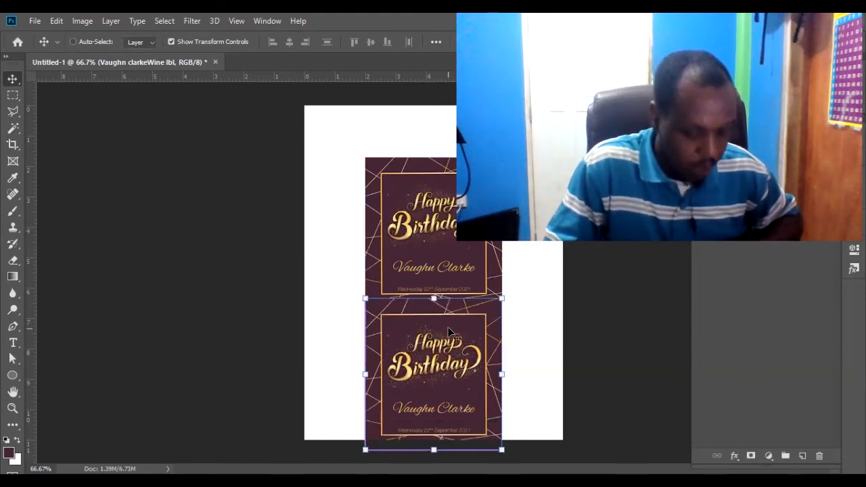
{"action": "key", "text": "ctrl+z"}
{"action": "left_click", "coordinate": [452, 244], "text": "shift"}
{"action": "left_click_drag", "start_coordinate": [452, 244], "coordinate": [455, 168]}
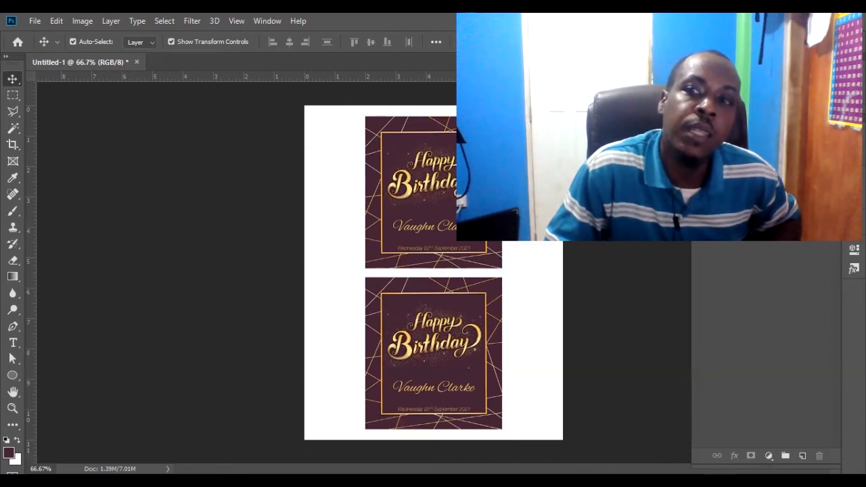
- Rename the lower label's layer "Label Linked" and the upper label's layer "Label embeded", and deselect the layers
{"action": "left_click", "coordinate": [433, 353]}
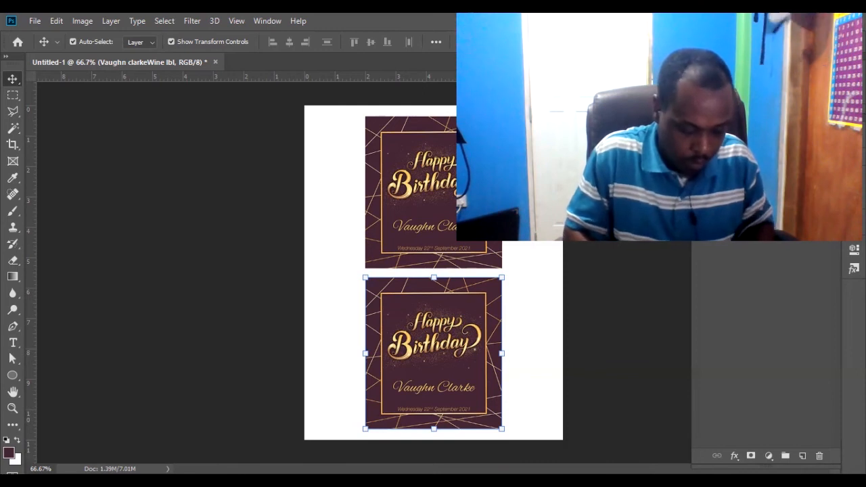
{"action": "key", "text": "Return"}
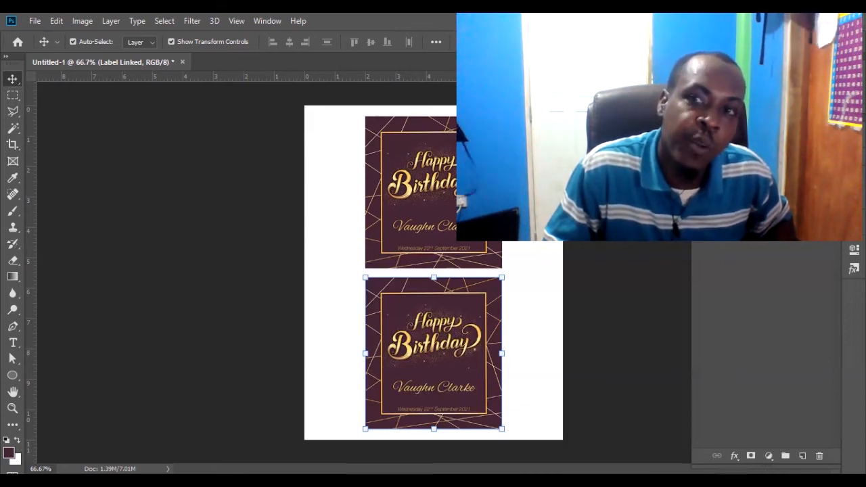
{"action": "left_click", "coordinate": [458, 130]}
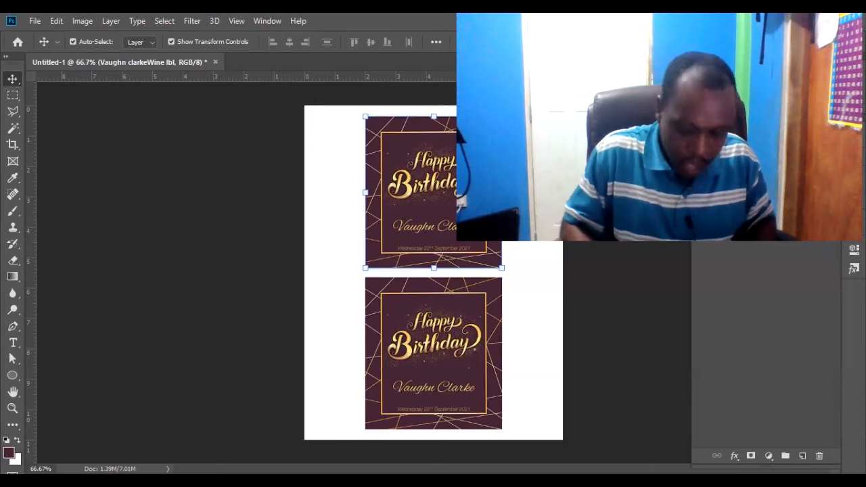
{"action": "key", "text": "Return"}
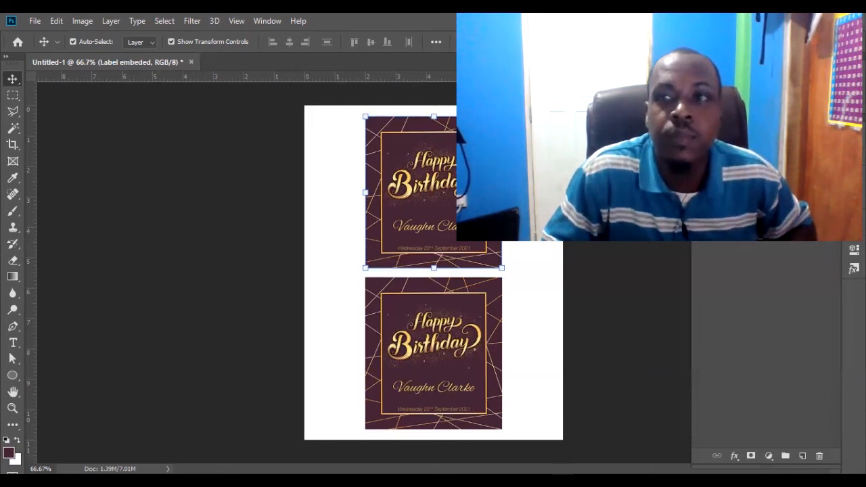
{"action": "left_click", "coordinate": [758, 196]}
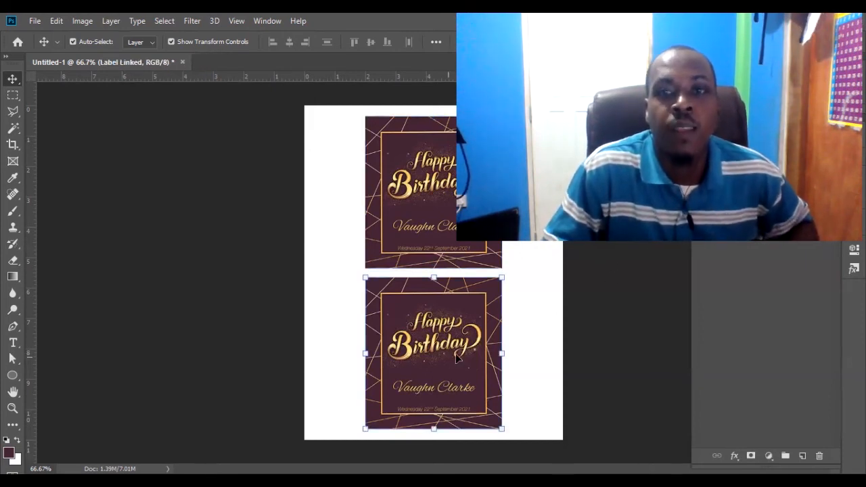
{"action": "left_click", "coordinate": [541, 339]}
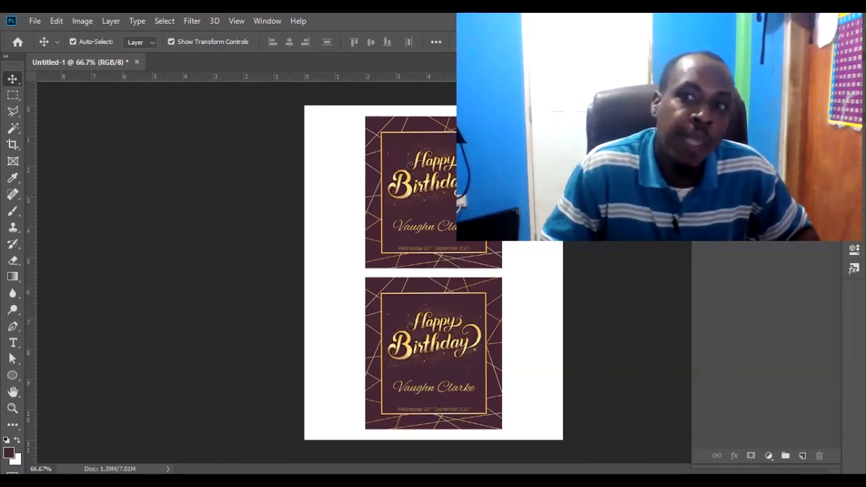
{"action": "left_click", "coordinate": [478, 193]}
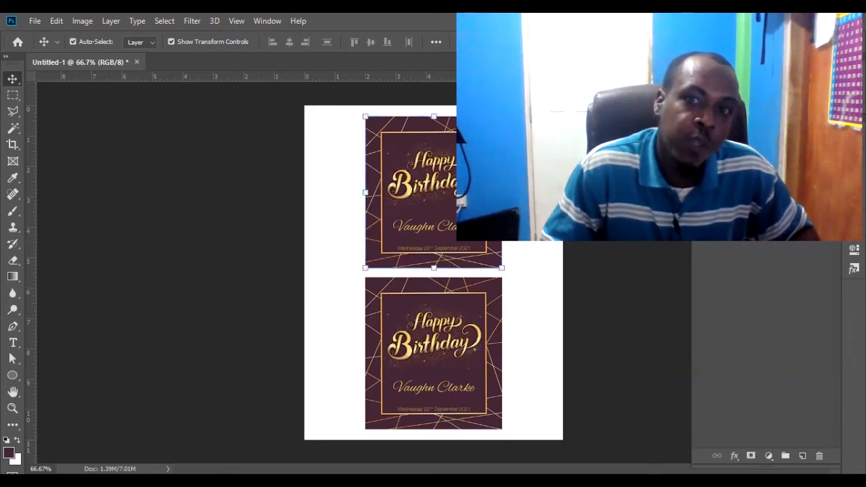
{"action": "left_click", "coordinate": [764, 176]}
{"action": "left_click", "coordinate": [764, 198]}
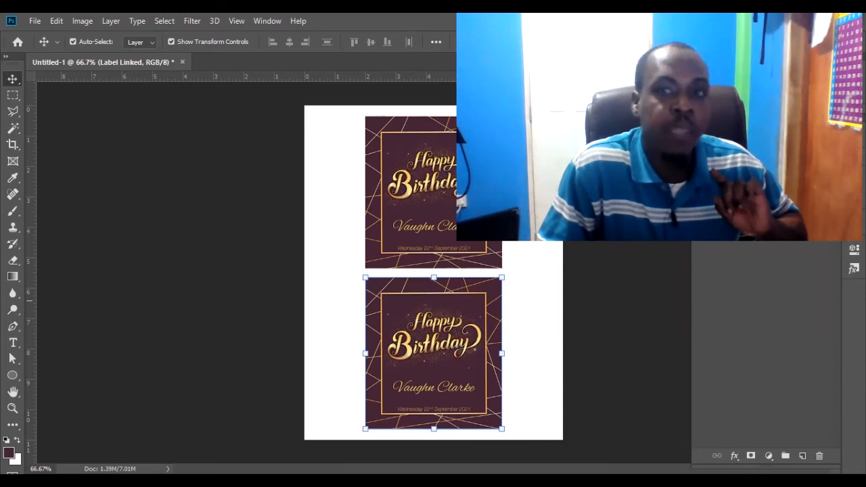
{"action": "left_click", "coordinate": [552, 255]}
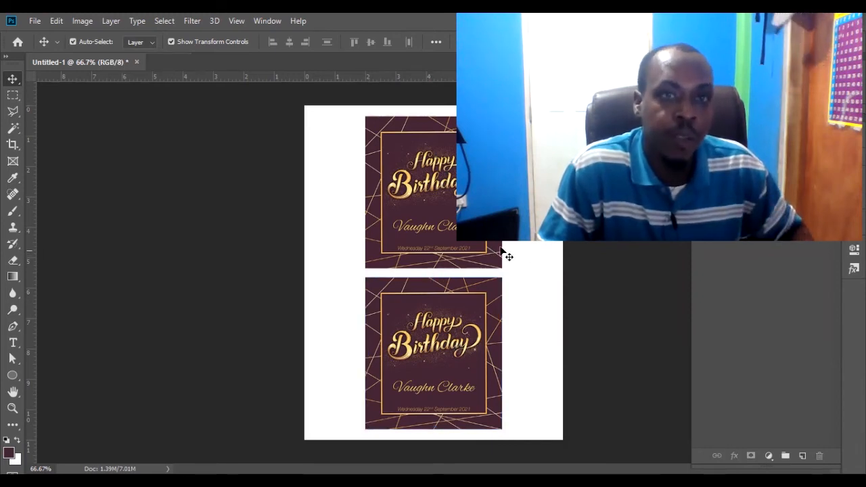
- Open the original wine label PSD from the Mummy folder as its own document
{"action": "left_click", "coordinate": [35, 21]}
{"action": "left_click", "coordinate": [37, 47]}
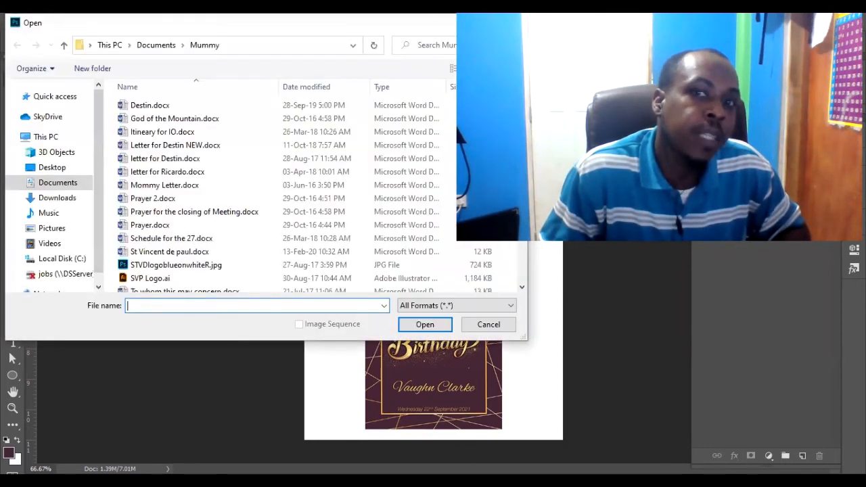
{"action": "left_click", "coordinate": [191, 285]}
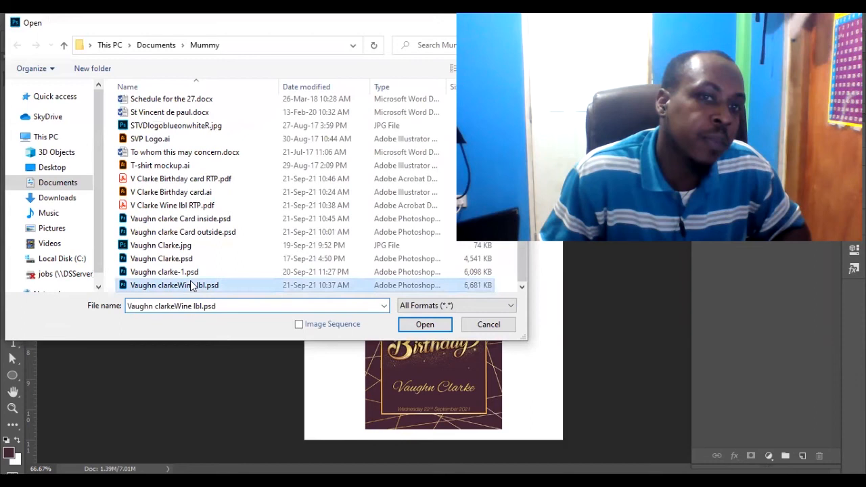
{"action": "left_click", "coordinate": [425, 325]}
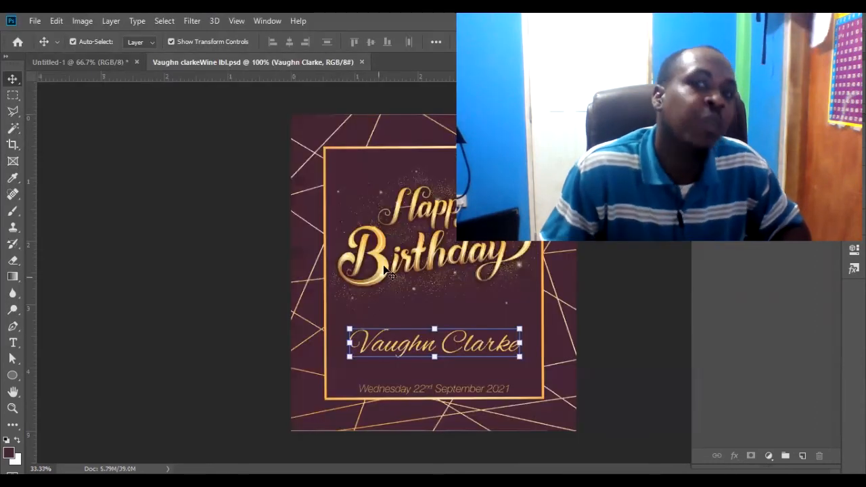
- Hide the "Happy Birthday" artwork layer in the wine label PSD, then save and close the file
{"action": "left_click", "coordinate": [406, 211]}
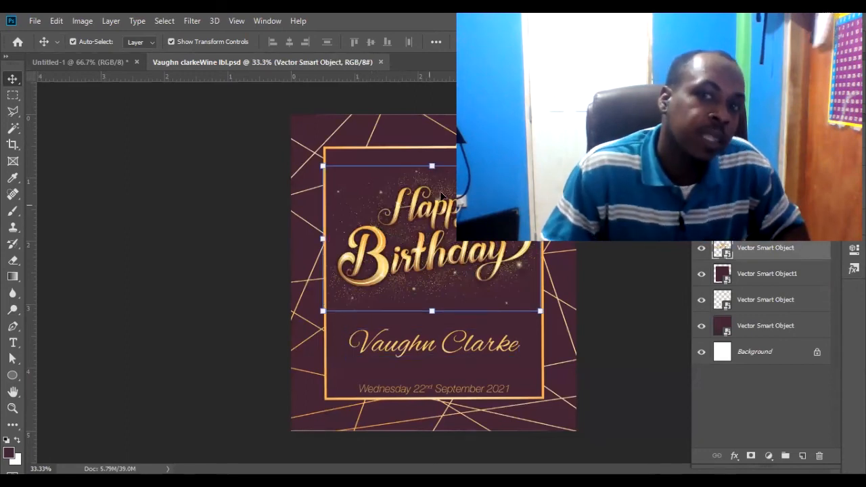
{"action": "left_click", "coordinate": [700, 251]}
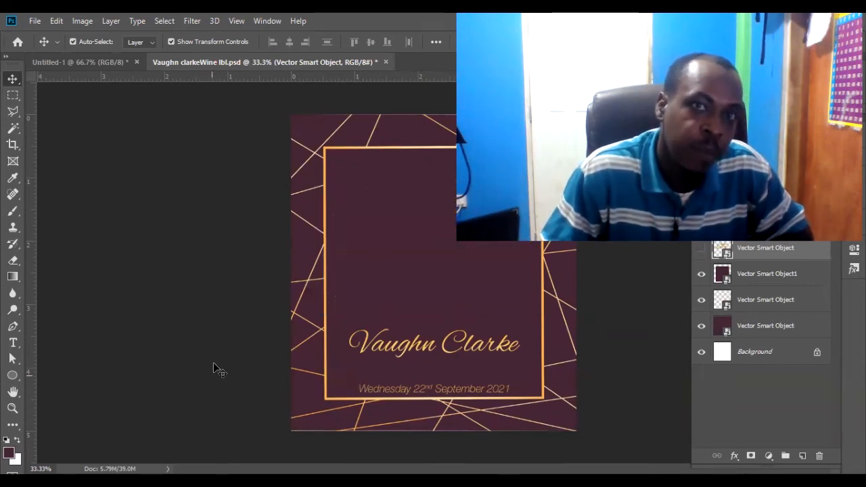
{"action": "left_click", "coordinate": [31, 21]}
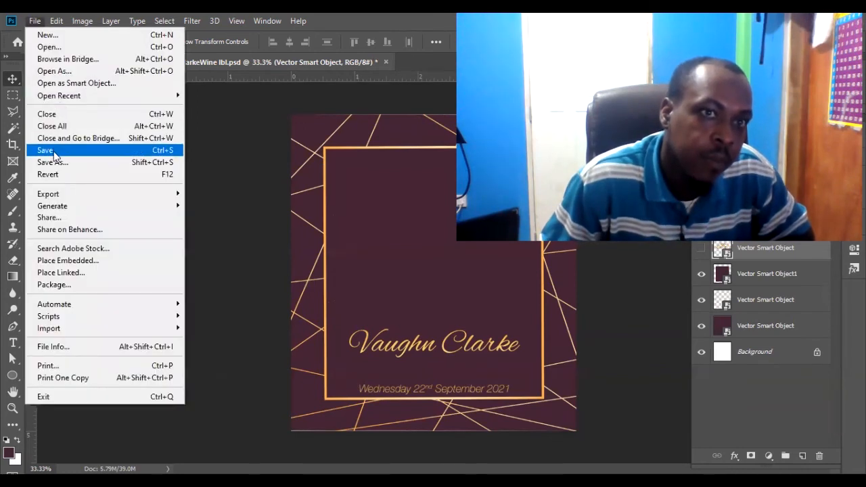
{"action": "left_click", "coordinate": [55, 156]}
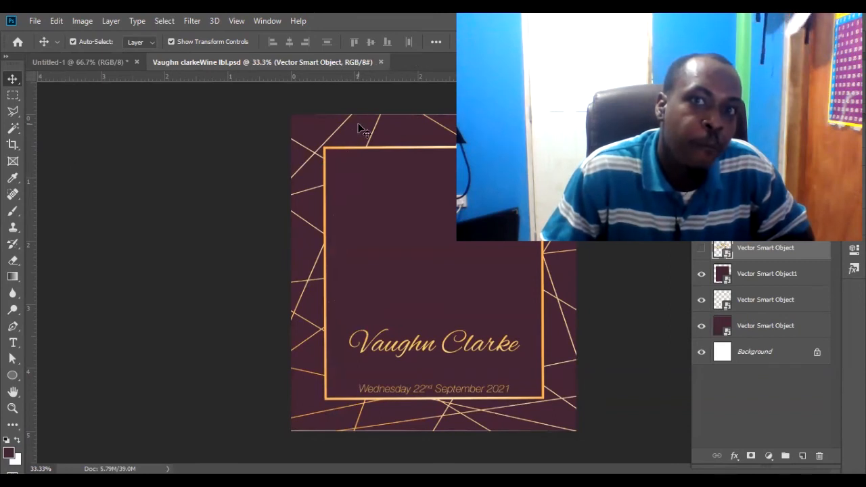
{"action": "left_click", "coordinate": [381, 62]}
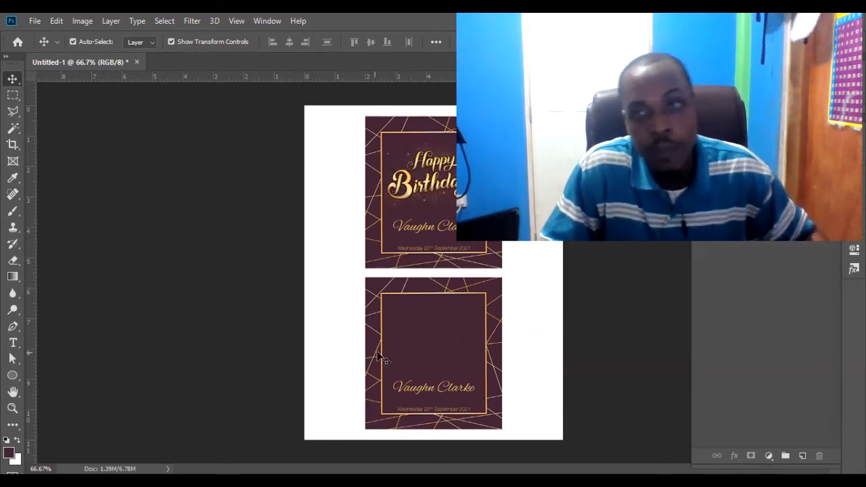
- Hide the linked label in the untitled document so only the embedded label remains on the page
{"action": "left_click", "coordinate": [434, 350]}
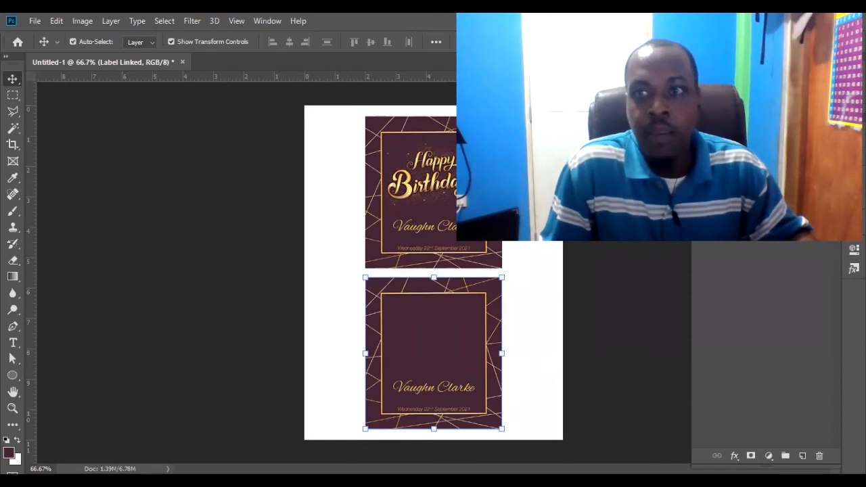
{"action": "key", "text": "Delete"}
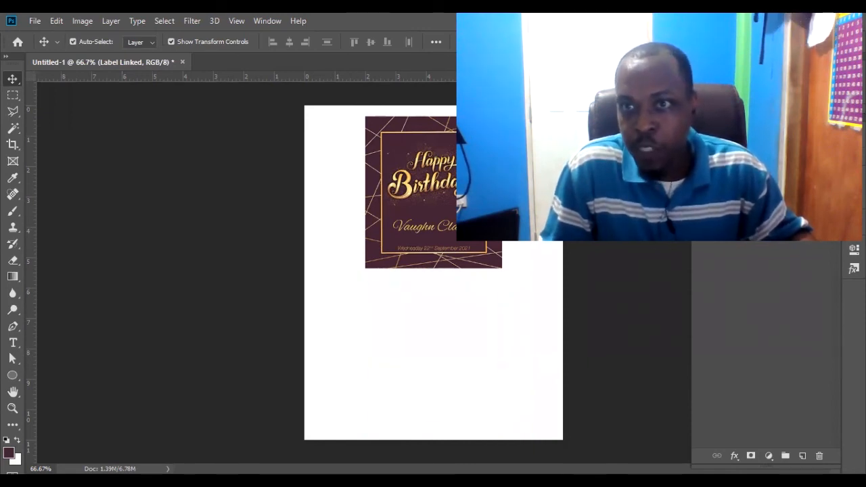
{"action": "key", "text": "ctrl+z"}
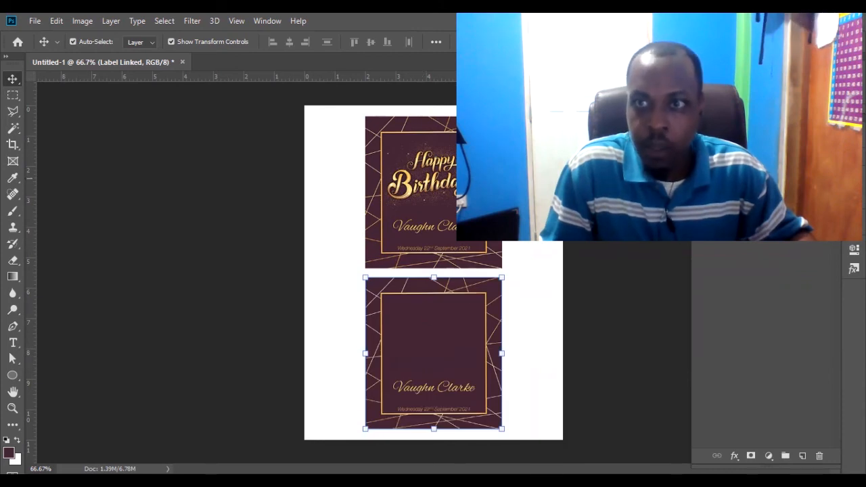
{"action": "key", "text": "Delete"}
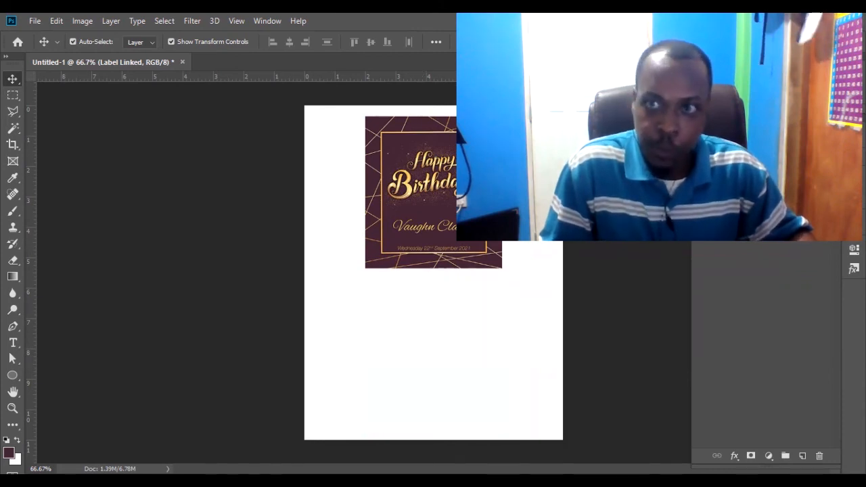
- Move the embedded label towards the page's upper-left corner and place a duplicate of it directly below
{"action": "left_click", "coordinate": [764, 163]}
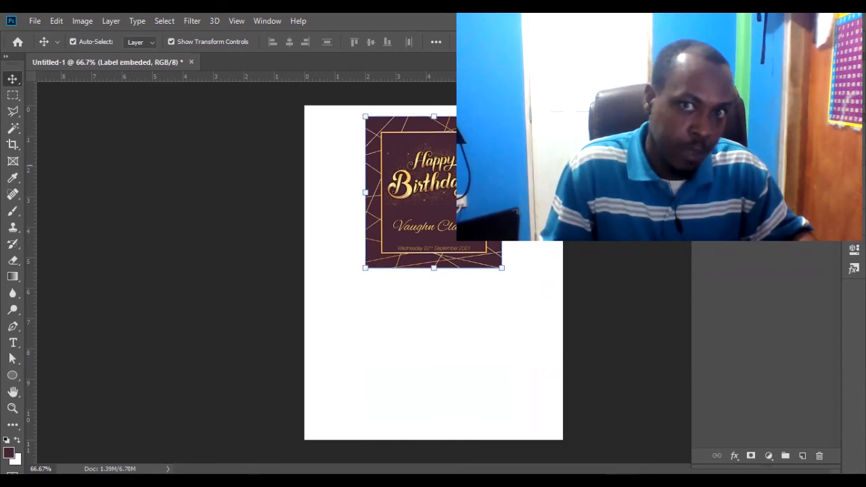
{"action": "double_click", "coordinate": [725, 184]}
{"action": "left_click_drag", "start_coordinate": [430, 190], "coordinate": [420, 191]}
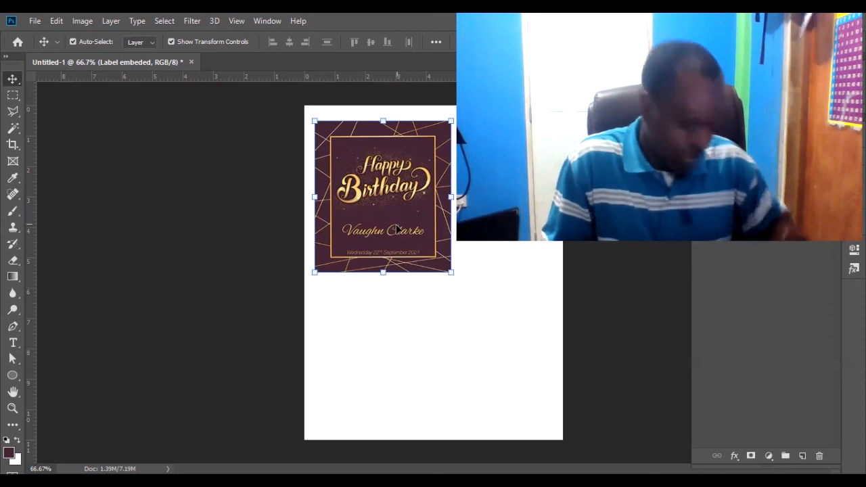
{"action": "left_click_drag", "start_coordinate": [399, 171], "coordinate": [440, 172]}
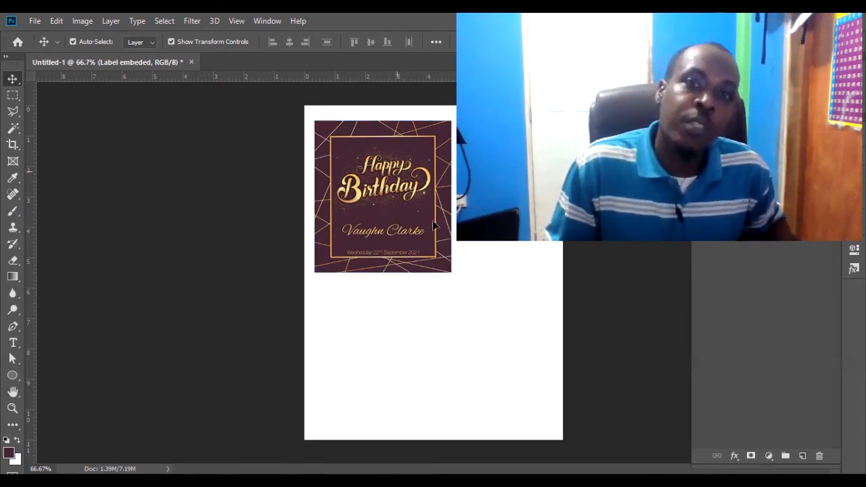
{"action": "left_click_drag", "start_coordinate": [397, 172], "coordinate": [417, 180]}
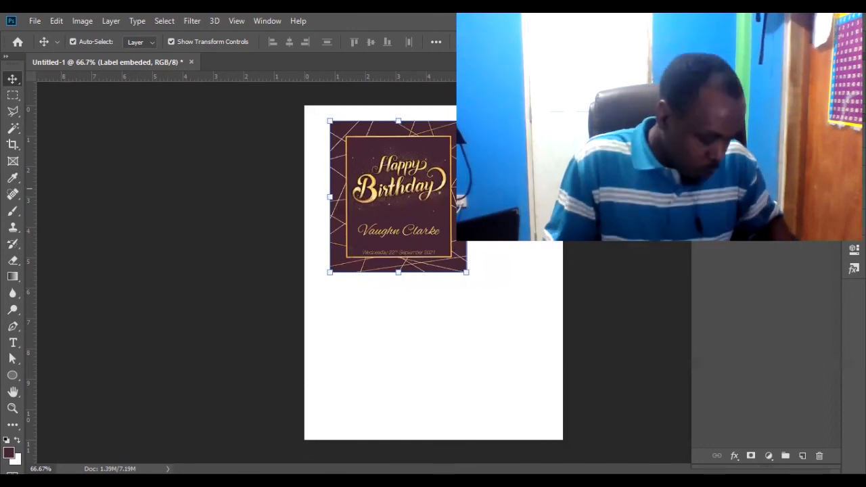
{"action": "left_click", "coordinate": [415, 295]}
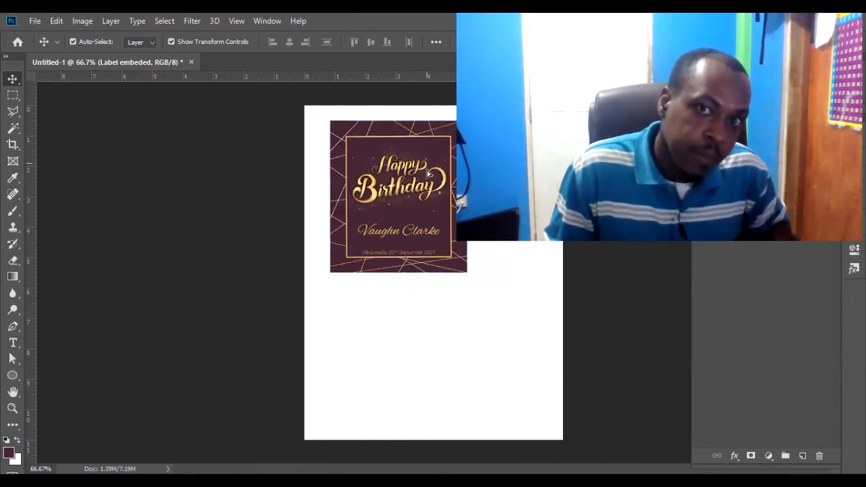
{"action": "left_click_drag", "start_coordinate": [413, 291], "coordinate": [422, 324]}
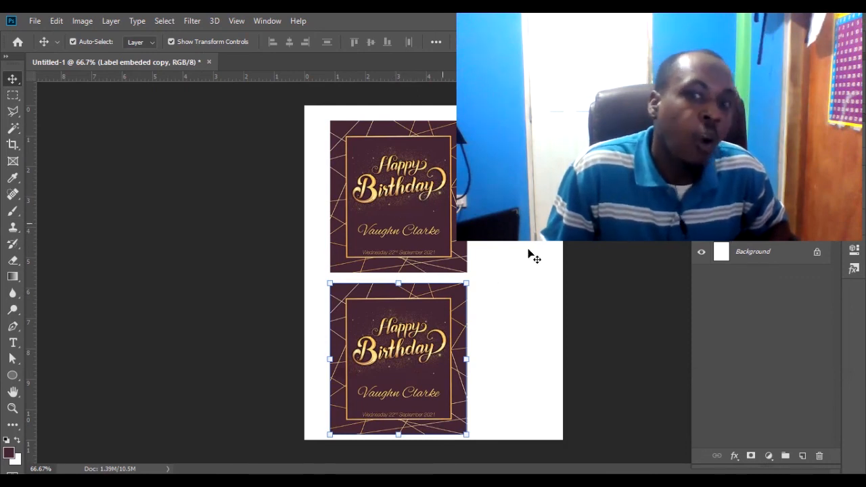
- Edit the contents of the original embedded label, hide its name text layer, and close the contents file with the changes saved
{"action": "left_click", "coordinate": [752, 229]}
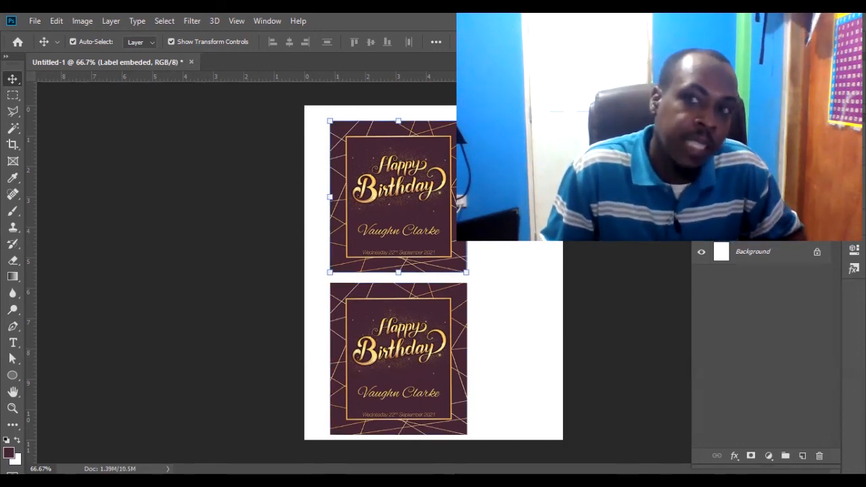
{"action": "right_click", "coordinate": [752, 228]}
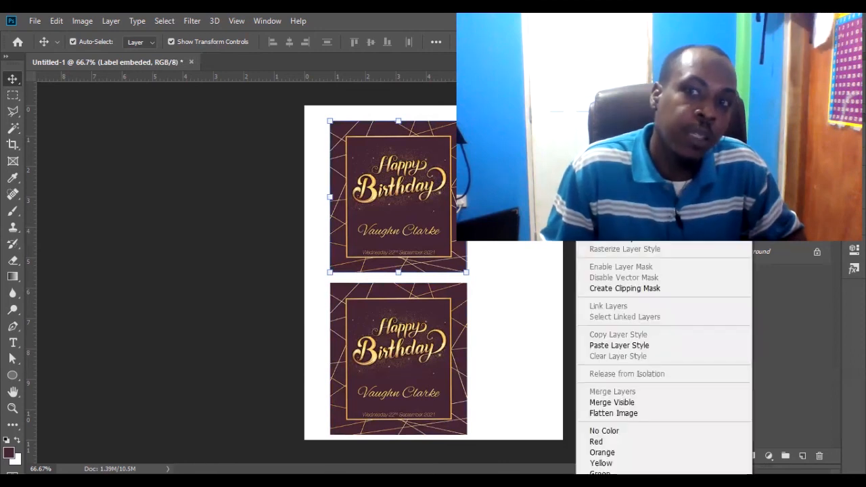
{"action": "left_click", "coordinate": [622, 163]}
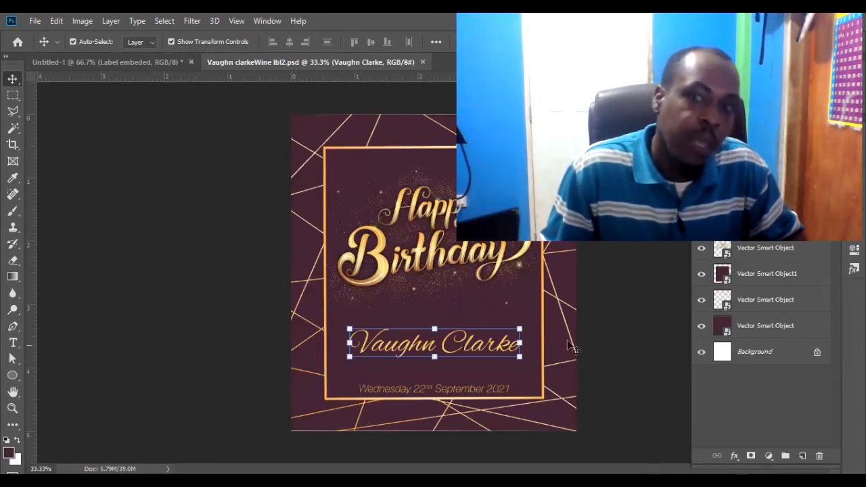
{"action": "left_click", "coordinate": [702, 195]}
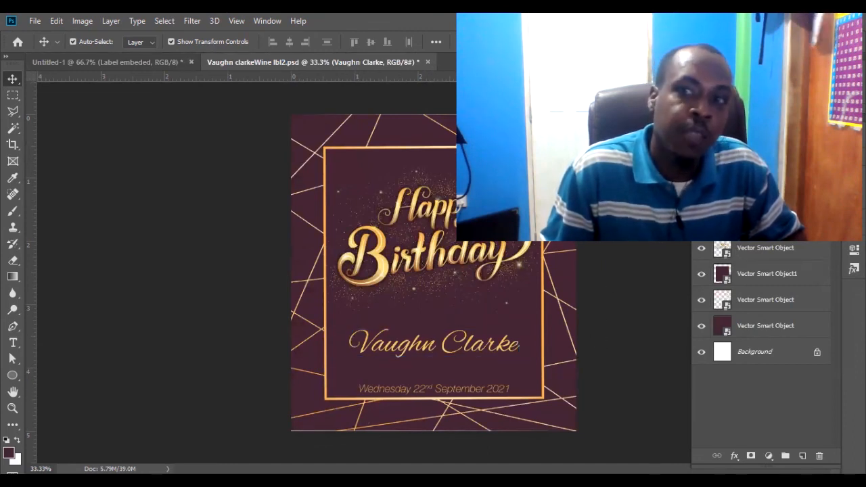
{"action": "left_click", "coordinate": [427, 62]}
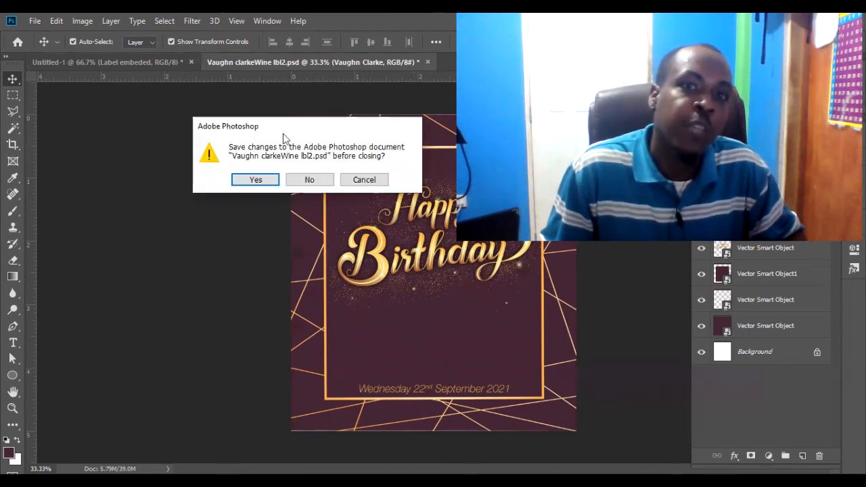
{"action": "left_click", "coordinate": [255, 180]}
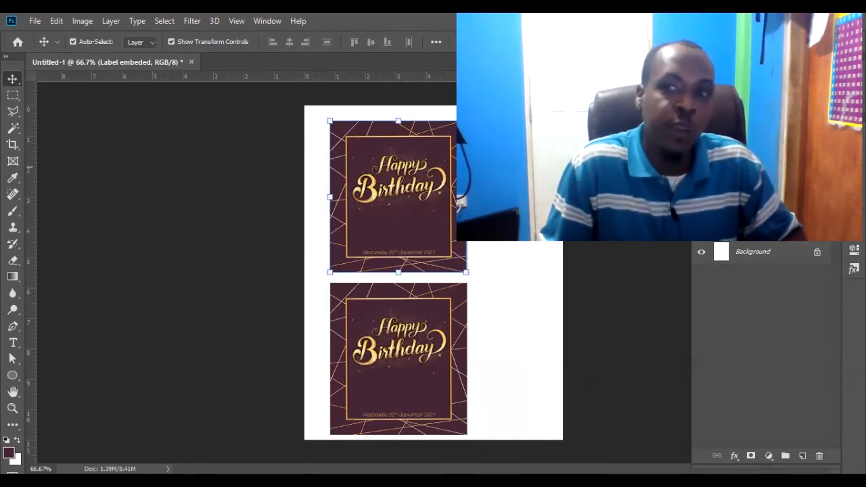
- Move the duplicated label up beside the original one and show the linked label's layer again
{"action": "left_click", "coordinate": [416, 365]}
{"action": "left_click_drag", "start_coordinate": [426, 371], "coordinate": [592, 214]}
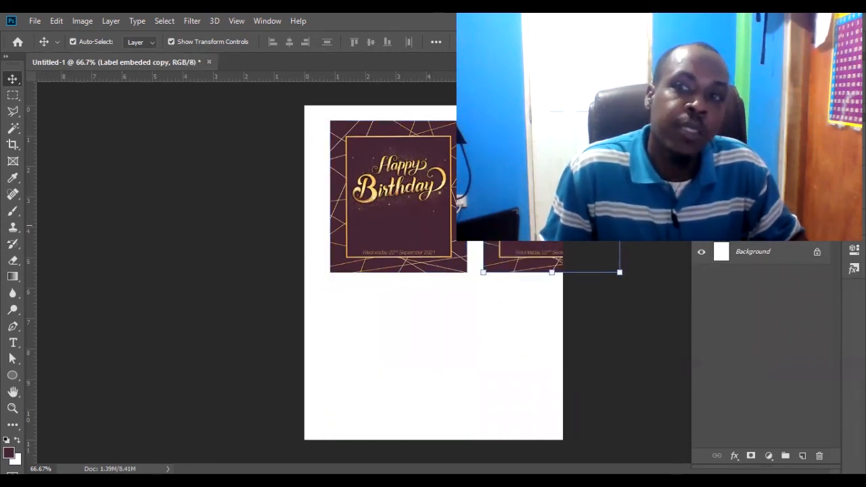
{"action": "left_click", "coordinate": [702, 229]}
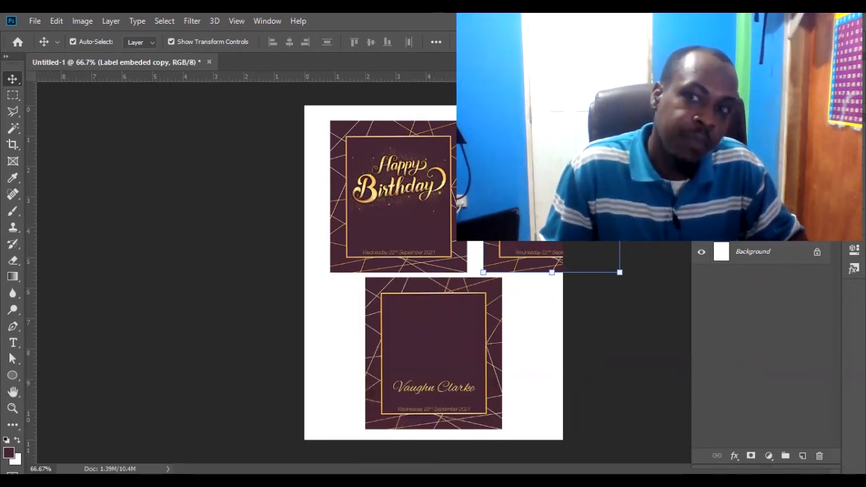
{"action": "left_click", "coordinate": [702, 228]}
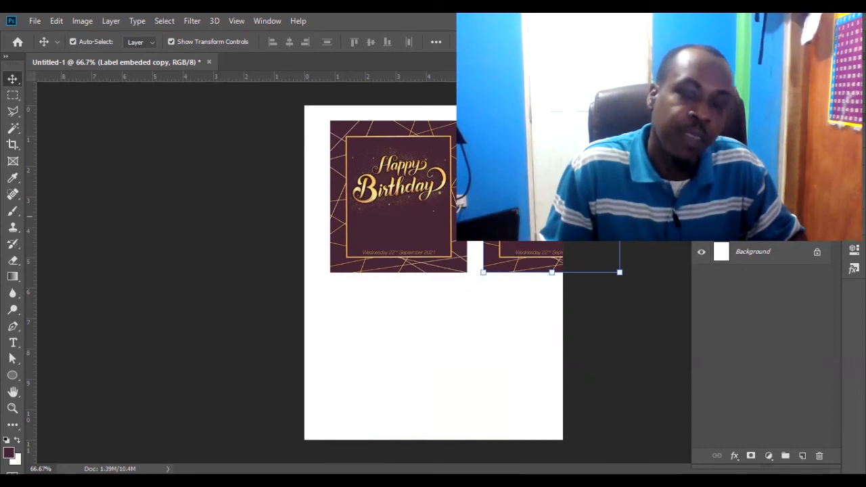
{"action": "left_click", "coordinate": [701, 228]}
{"action": "left_click", "coordinate": [516, 362]}
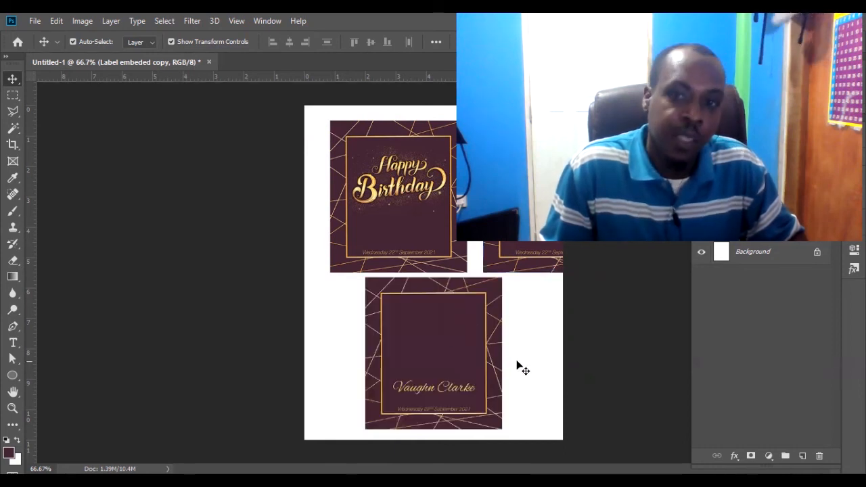
- Delete the linked label, undo the deletion and hide its layer instead, leaving nothing selected
{"action": "left_click", "coordinate": [406, 367]}
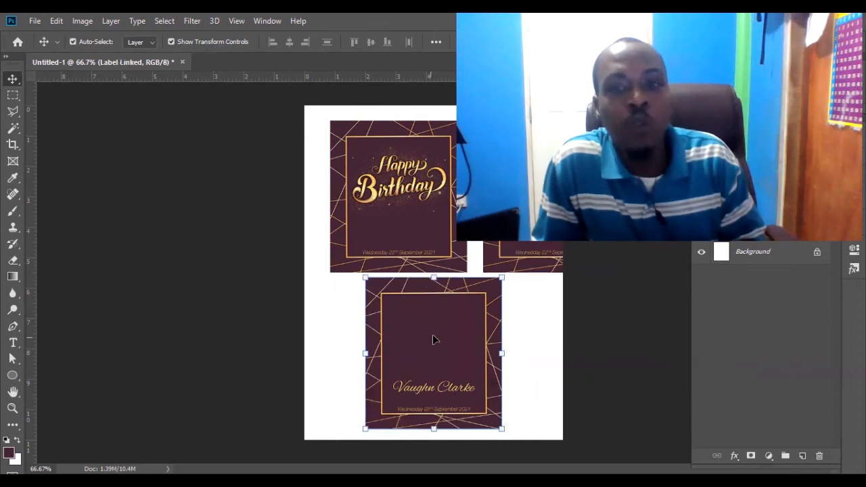
{"action": "key", "text": "Delete"}
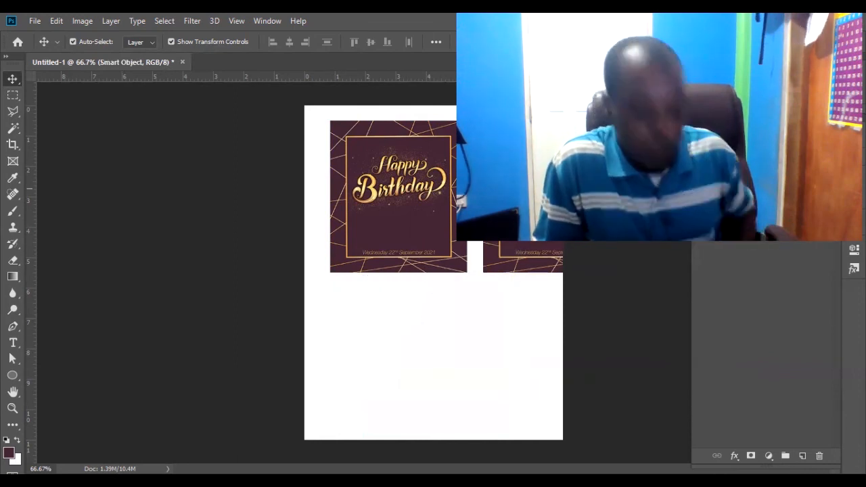
{"action": "key", "text": "ctrl+z"}
{"action": "key", "text": "ctrl+shift+z"}
{"action": "key", "text": "ctrl+z"}
{"action": "key", "text": "ctrl+shift+z"}
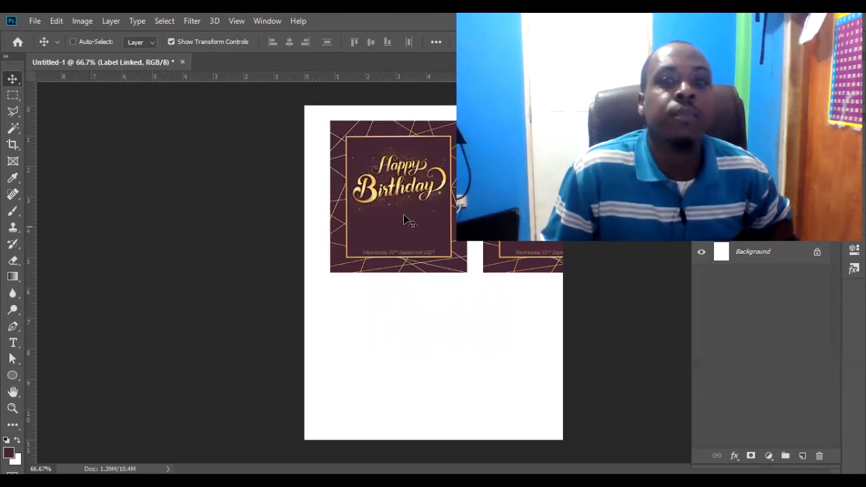
{"action": "left_click", "coordinate": [73, 41]}
{"action": "left_click", "coordinate": [531, 270]}
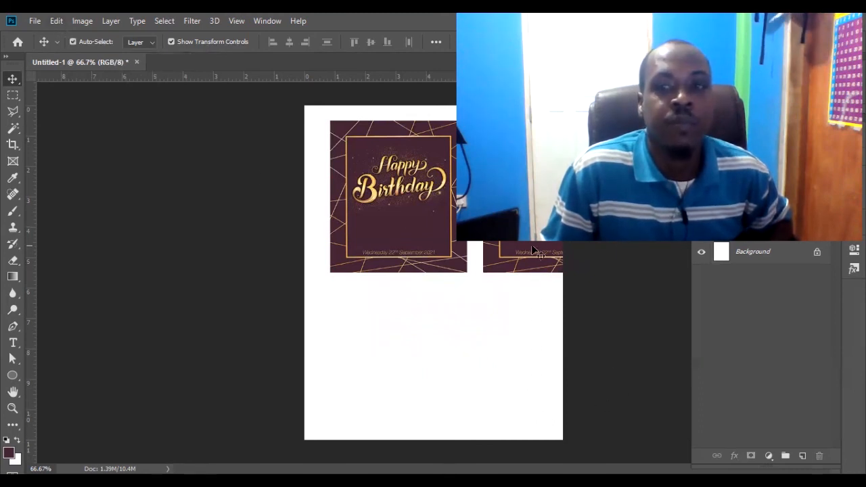
- Delete the duplicated label and move the remaining embedded label slightly right and up on the page
{"action": "key", "text": "Delete"}
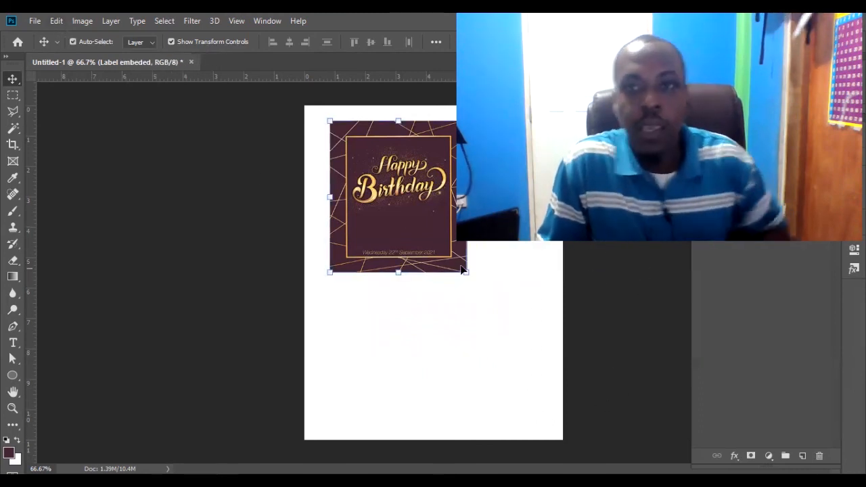
{"action": "key", "text": "alt"}
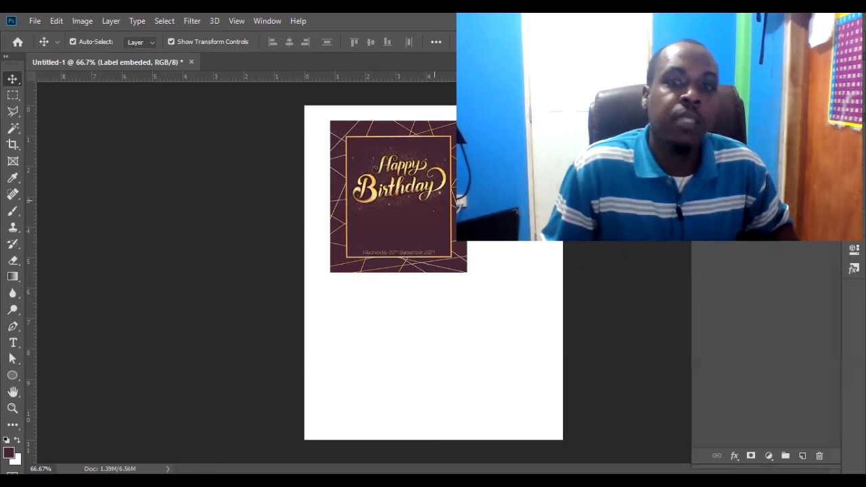
{"action": "left_click_drag", "start_coordinate": [434, 200], "coordinate": [469, 195]}
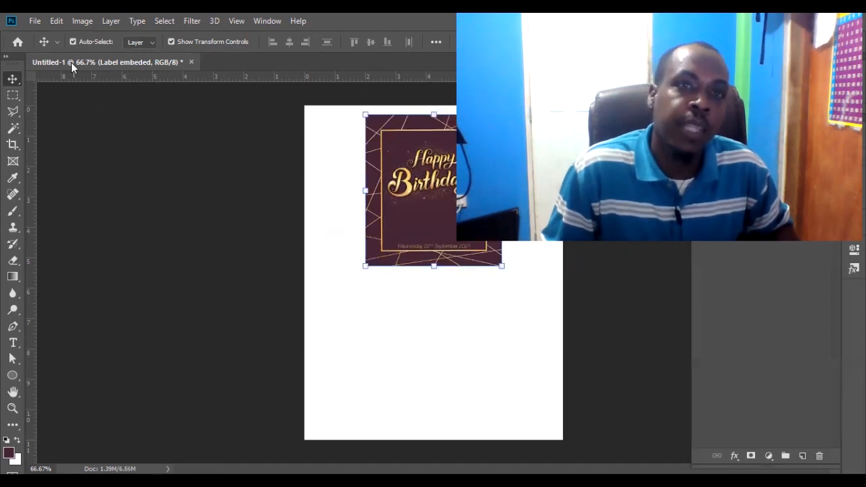
- Duplicate the embedded label with Layer Via Copy and place the copy directly below the original
{"action": "left_click", "coordinate": [105, 22]}
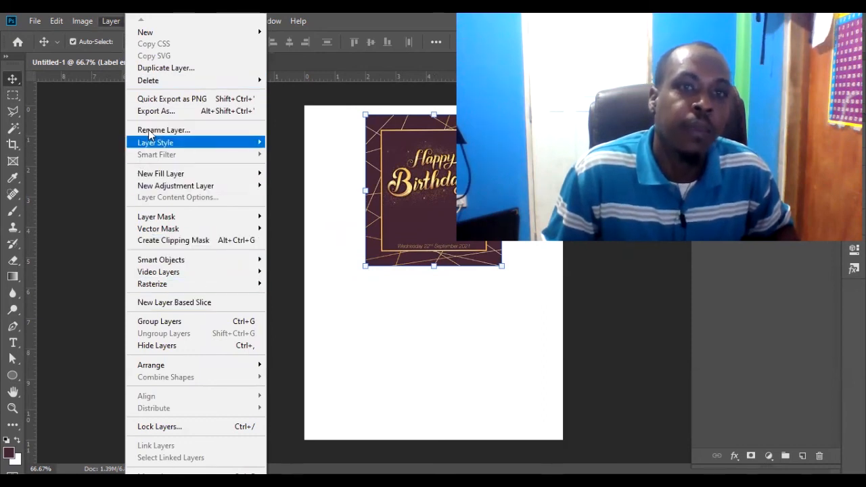
{"action": "mouse_move", "coordinate": [180, 34]}
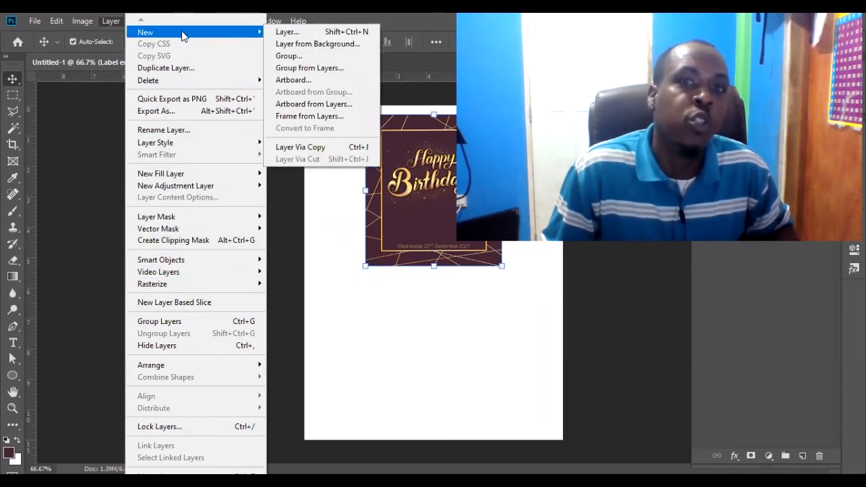
{"action": "left_click", "coordinate": [302, 147]}
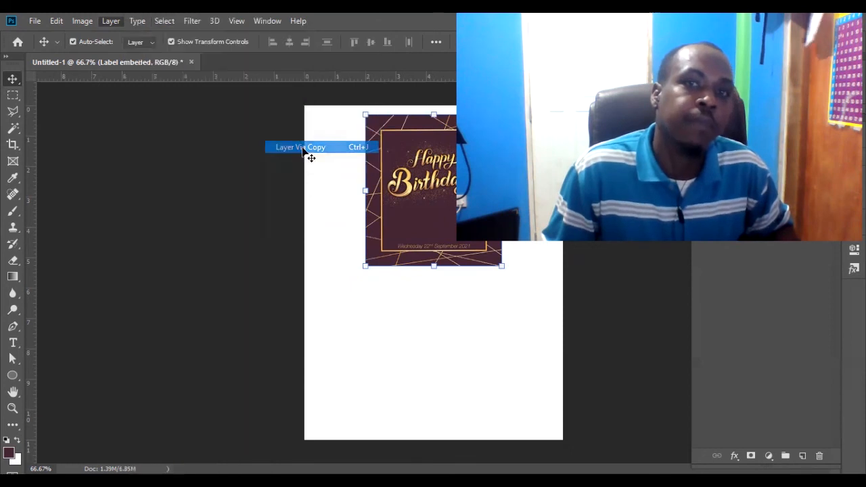
{"action": "left_click_drag", "start_coordinate": [427, 144], "coordinate": [426, 312]}
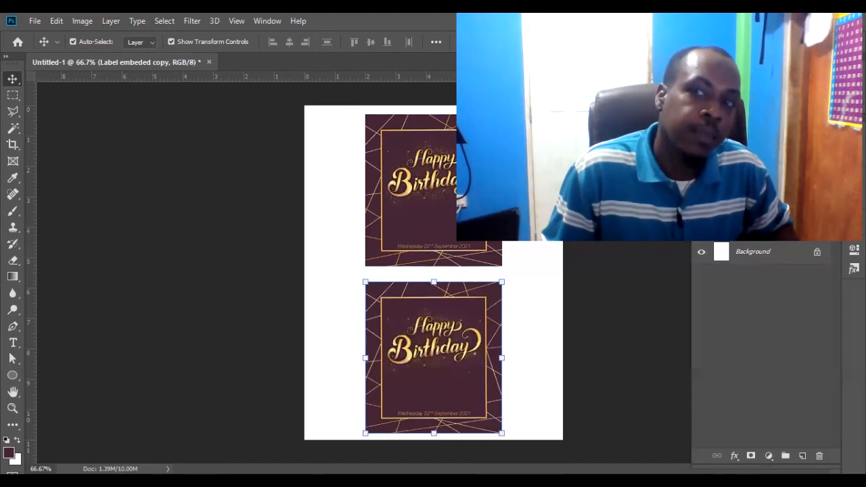
- Open the contents of the original embedded label for editing and hide the Happy Birthday artwork layer
{"action": "left_click", "coordinate": [744, 231]}
{"action": "right_click", "coordinate": [744, 231]}
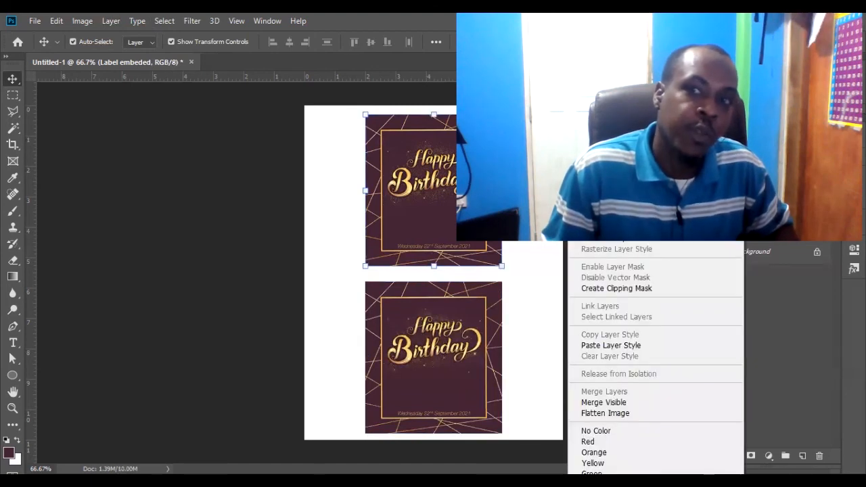
{"action": "left_click", "coordinate": [609, 180]}
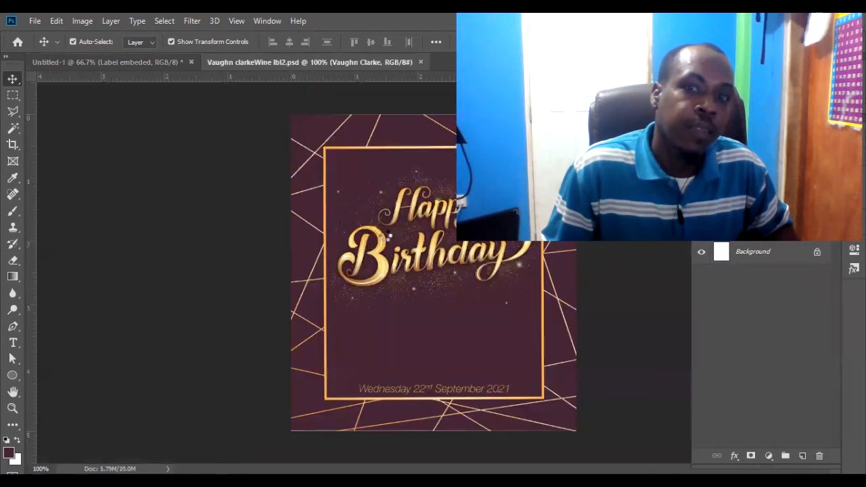
{"action": "left_click", "coordinate": [448, 212]}
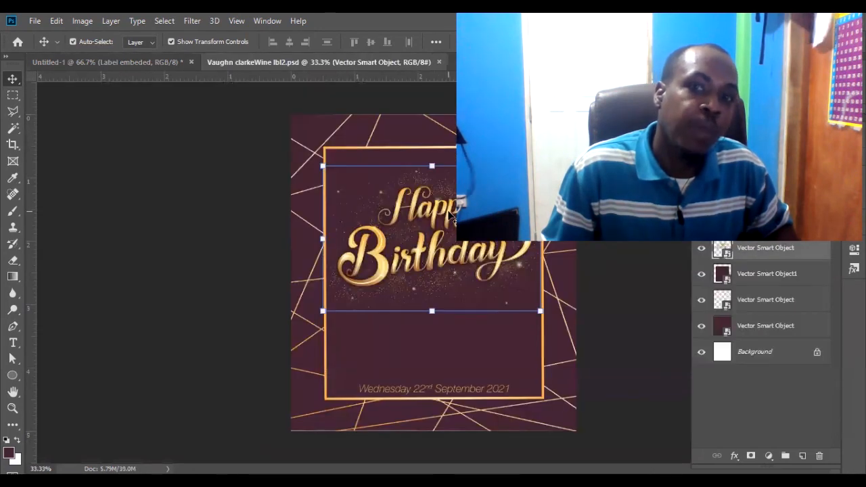
{"action": "left_click", "coordinate": [701, 249]}
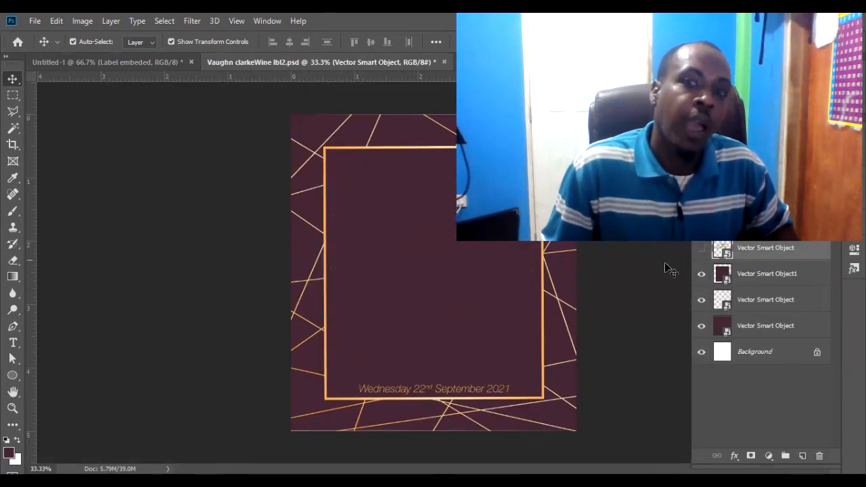